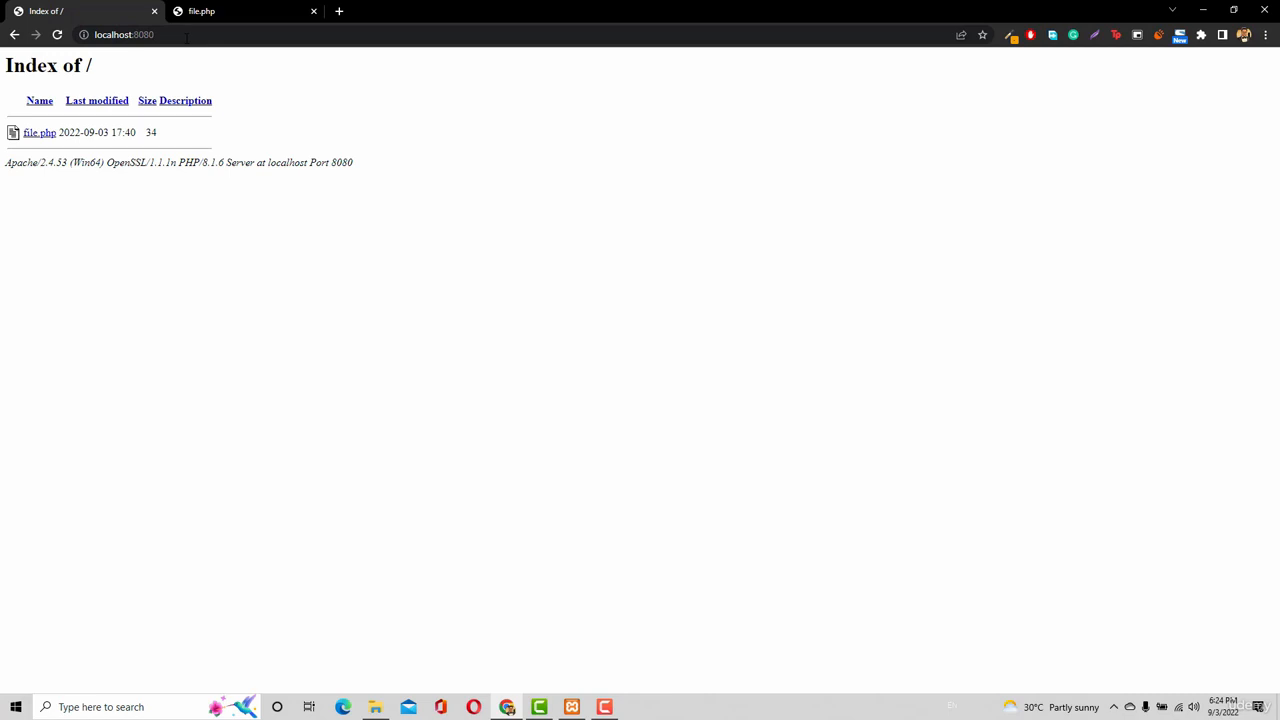
Go to wordpress.org in a new tab and download the WordPress 6.0.2 zip.
click(341, 12)
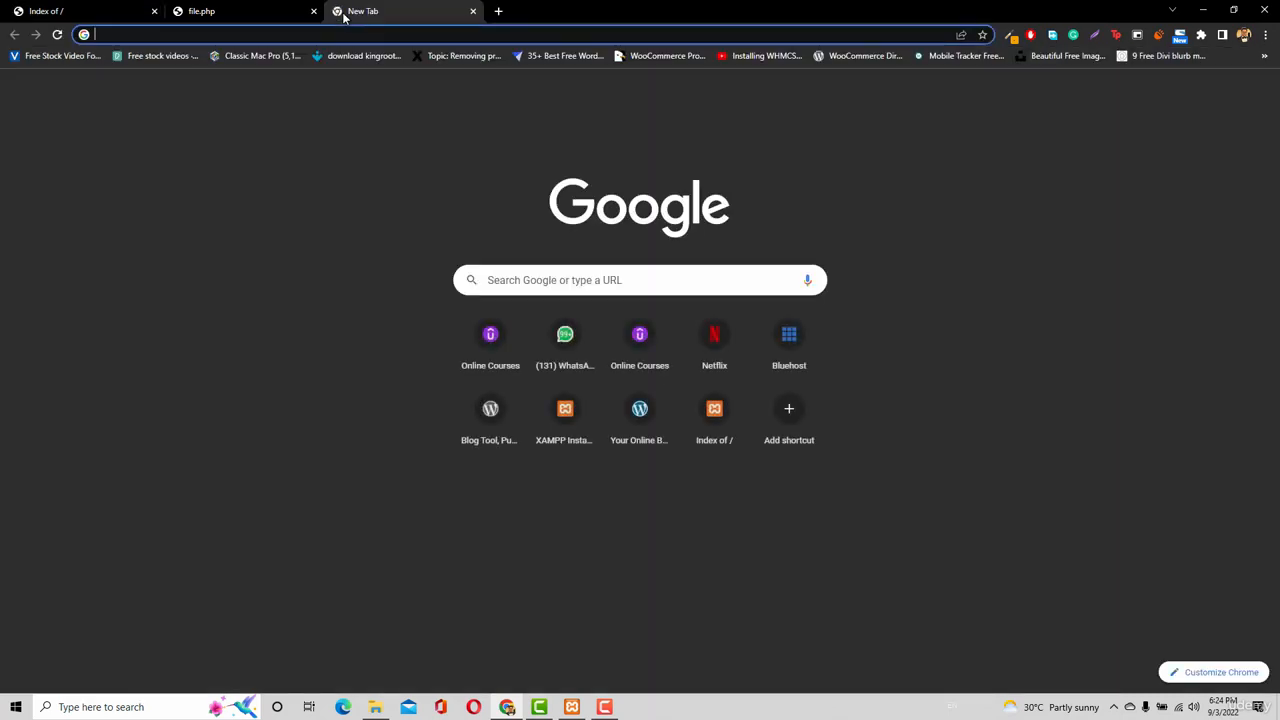
text(wor)
key(Return)
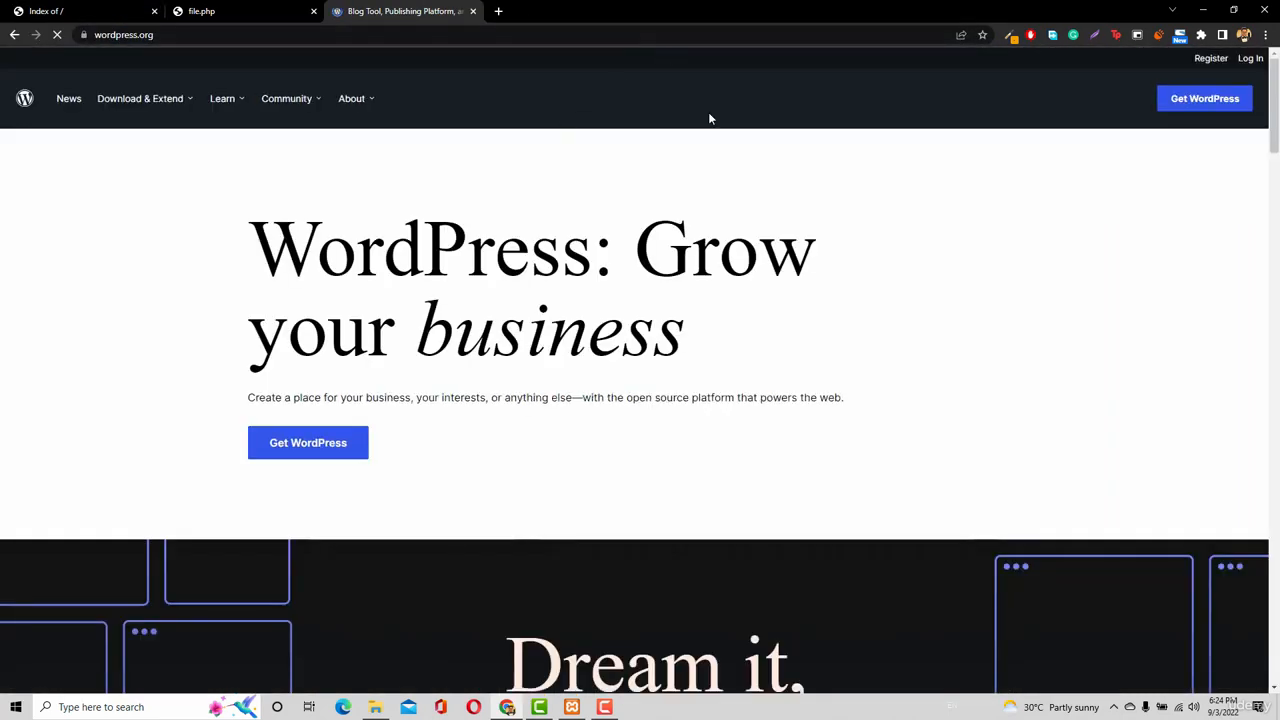
click(1195, 100)
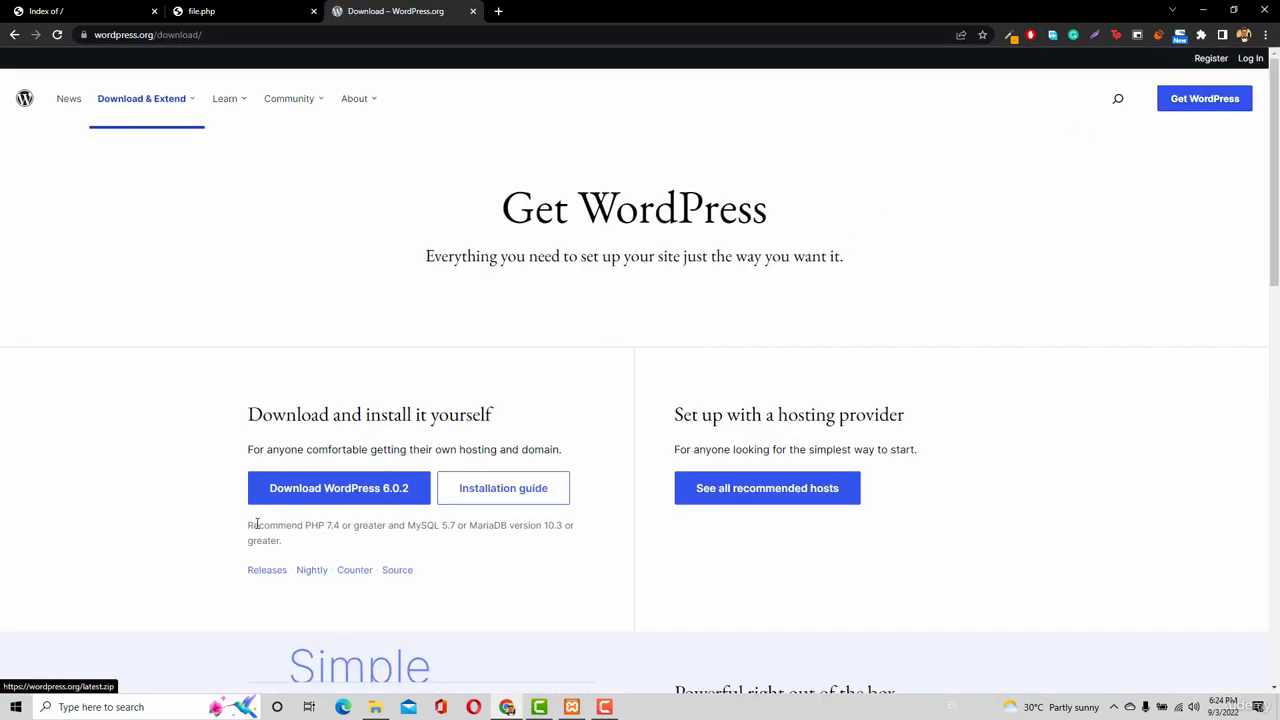
click(335, 490)
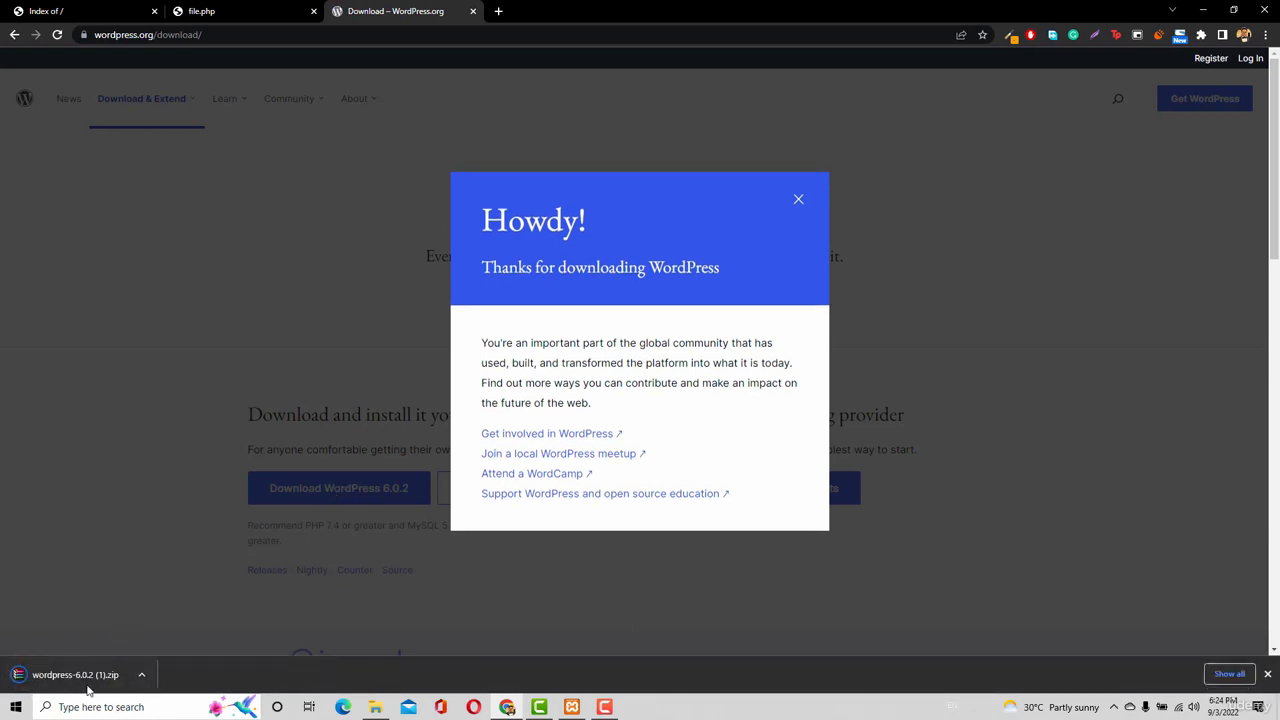
Delete file.php from the htdocs folder.
click(379, 711)
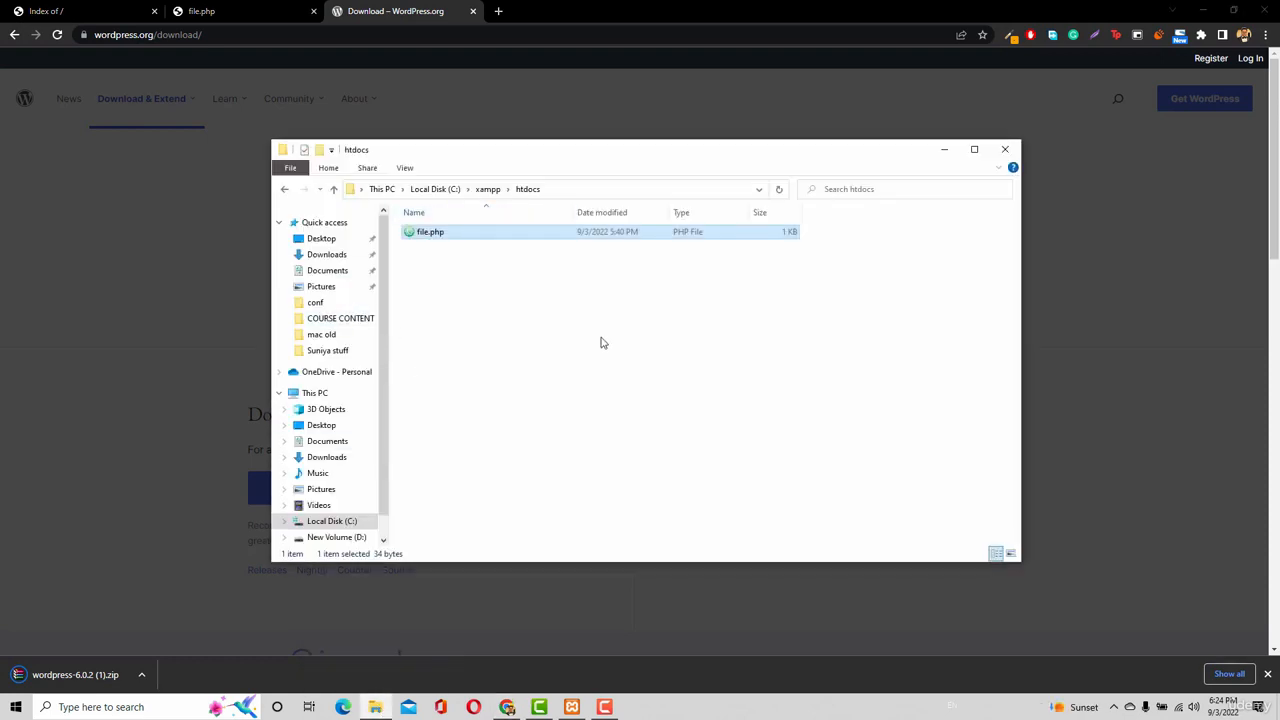
right_click(458, 234)
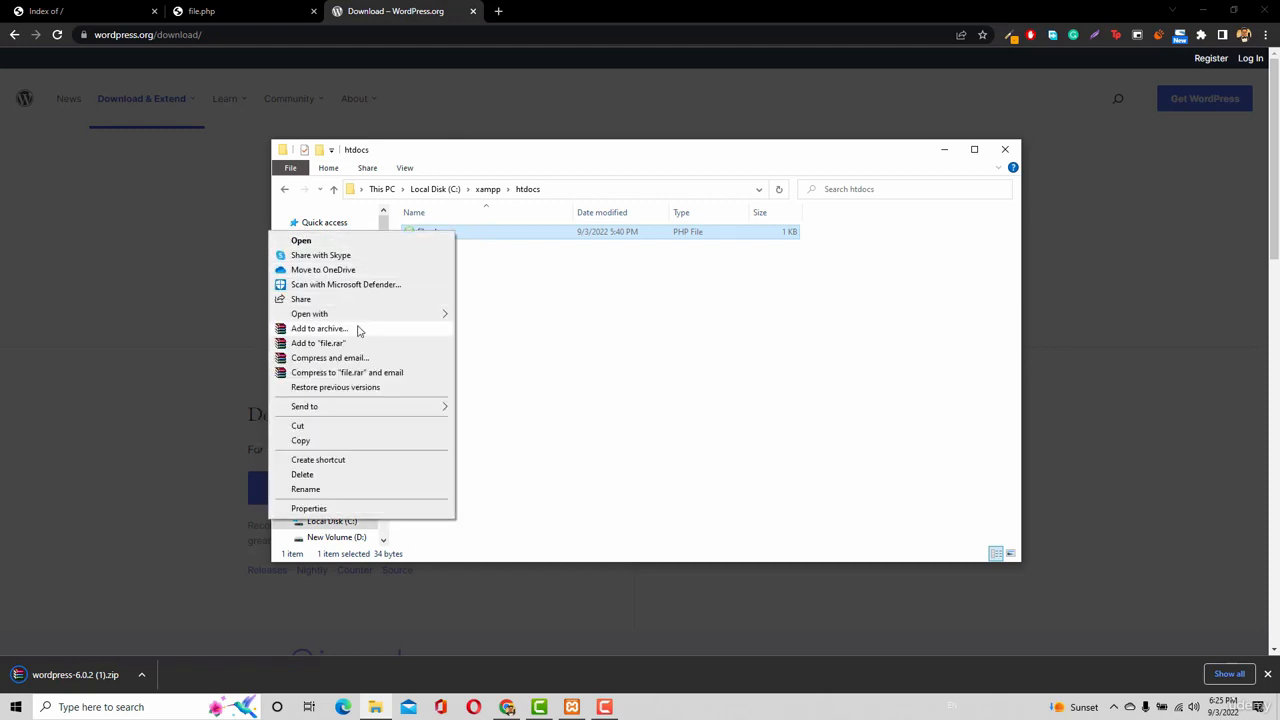
click(302, 475)
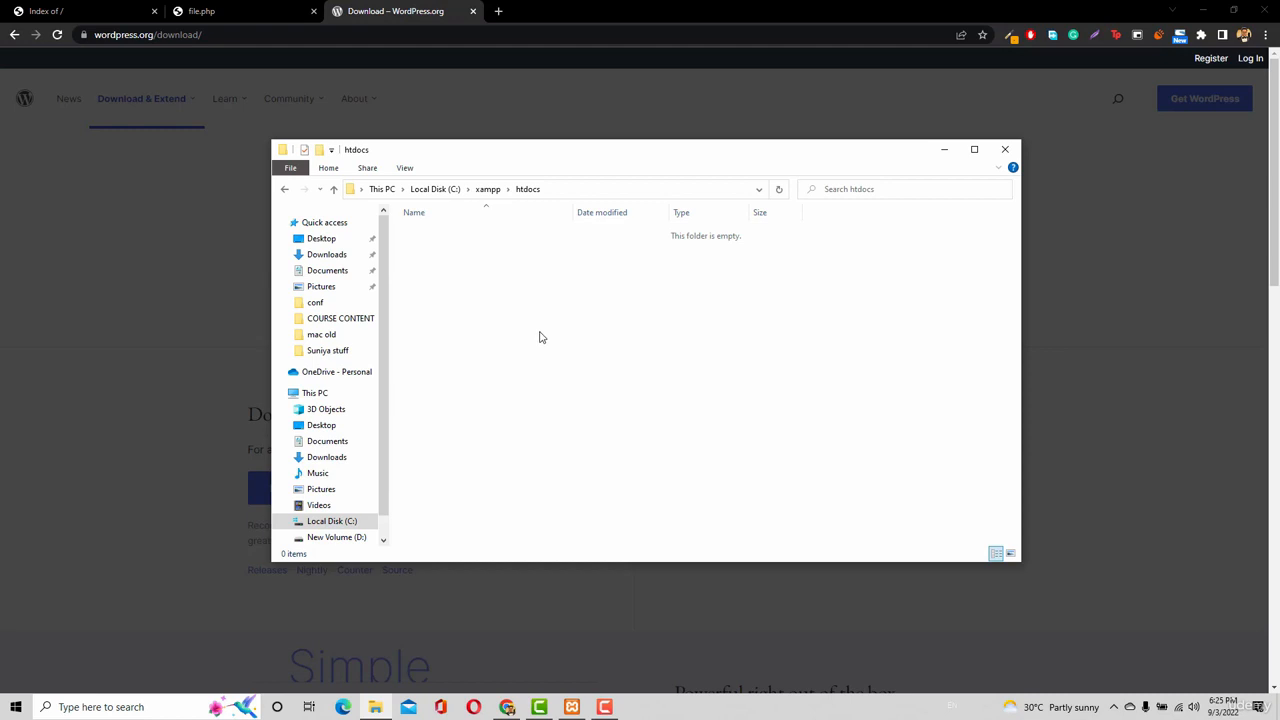
Paste the WordPress zip from Downloads into C:\xampp\htdocs.
click(320, 256)
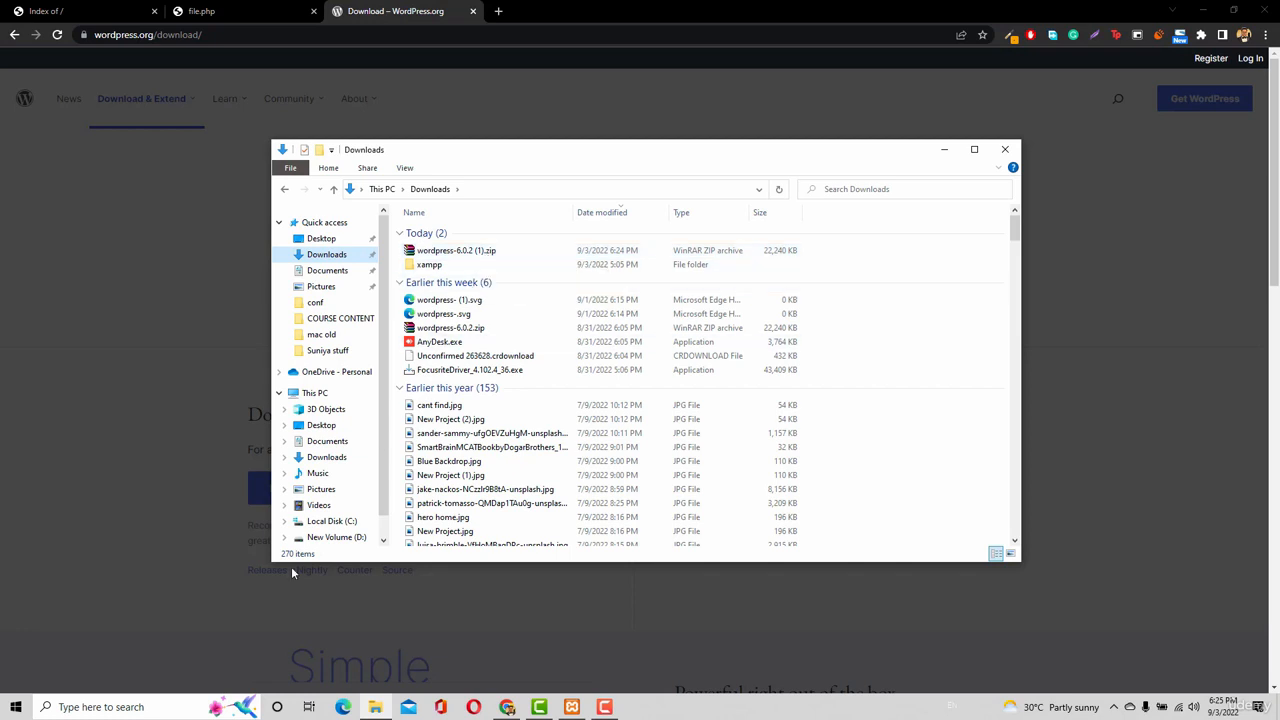
click(335, 523)
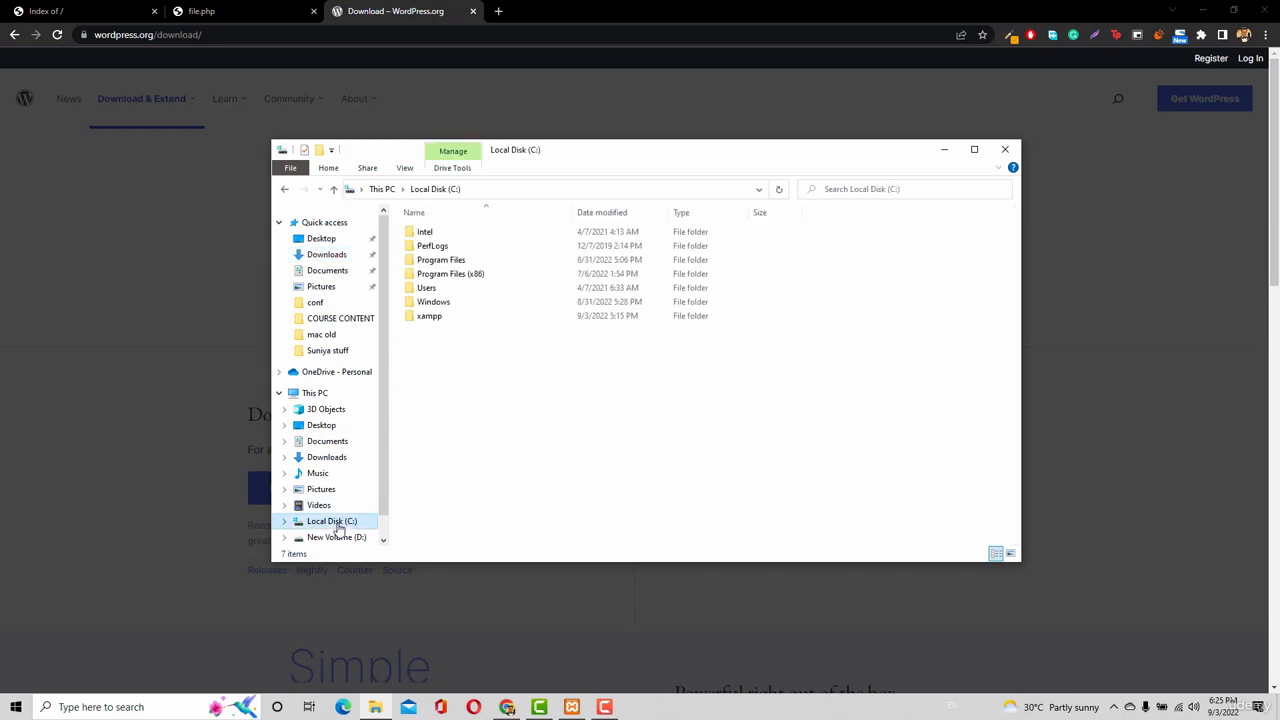
click(462, 318)
double_click(462, 318)
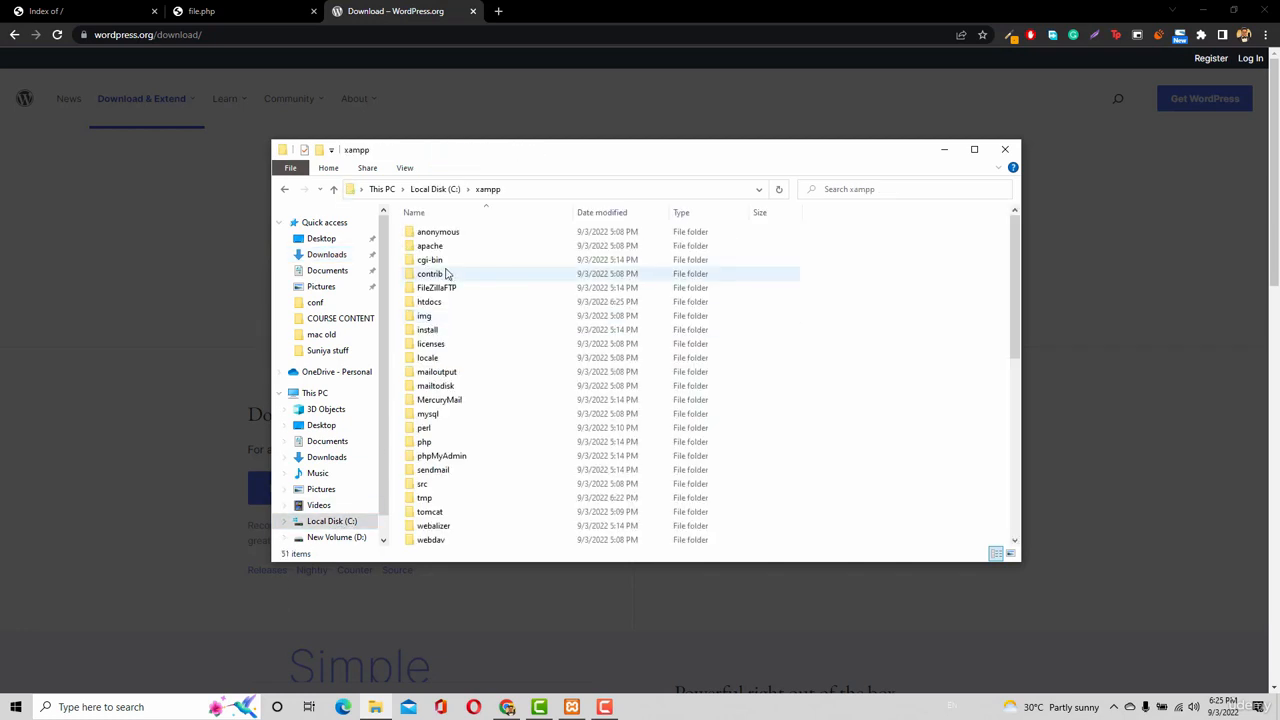
click(443, 307)
double_click(443, 305)
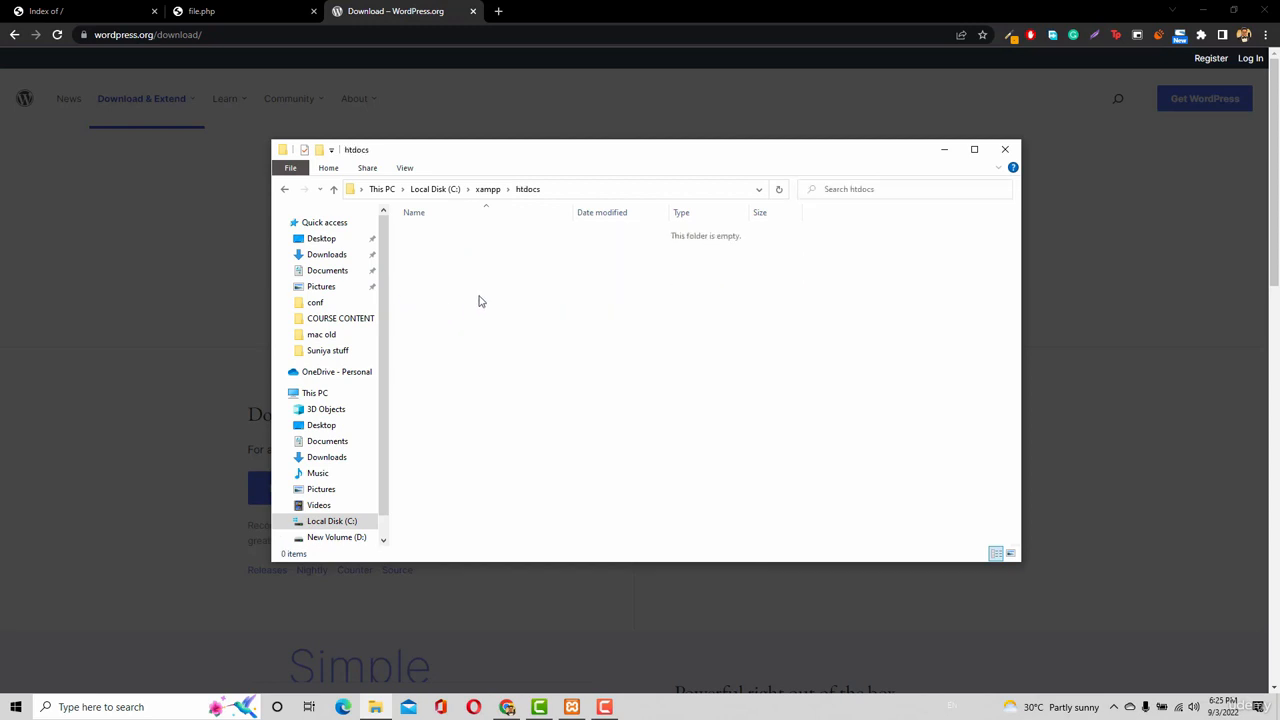
key(ctrl+v)
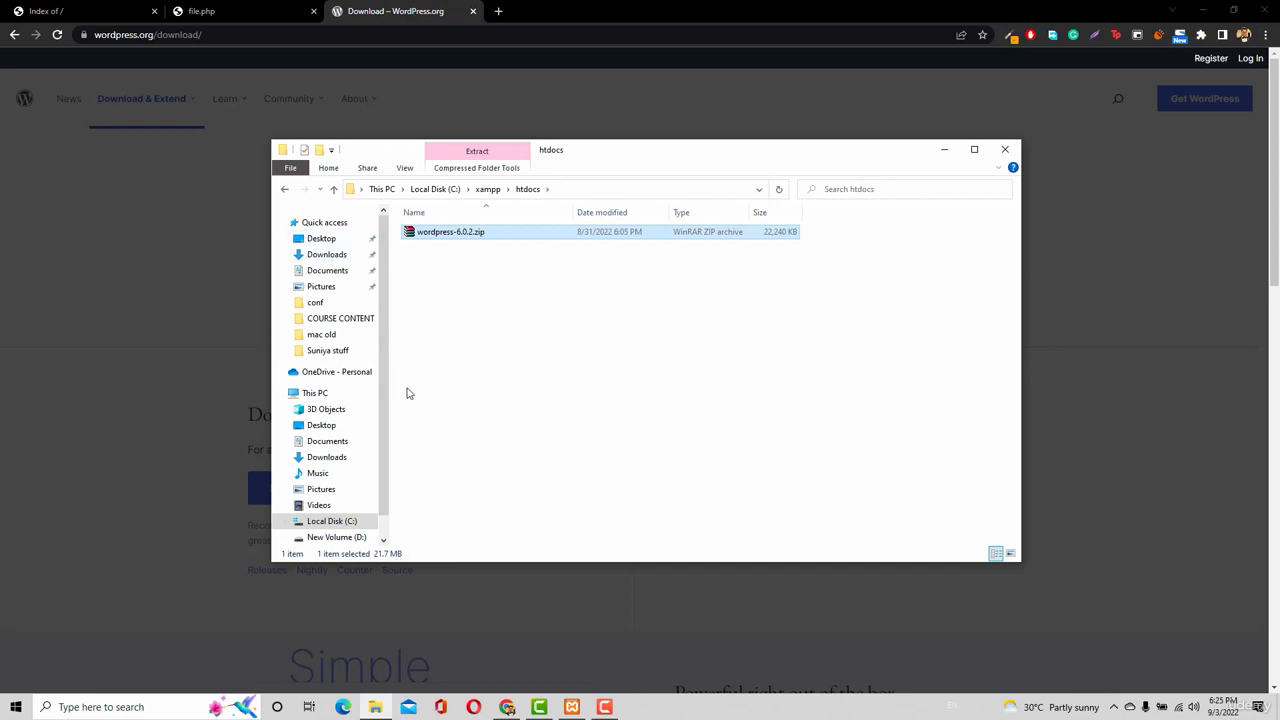
Reload the localhost:8080 index so it lists the zip.
click(47, 9)
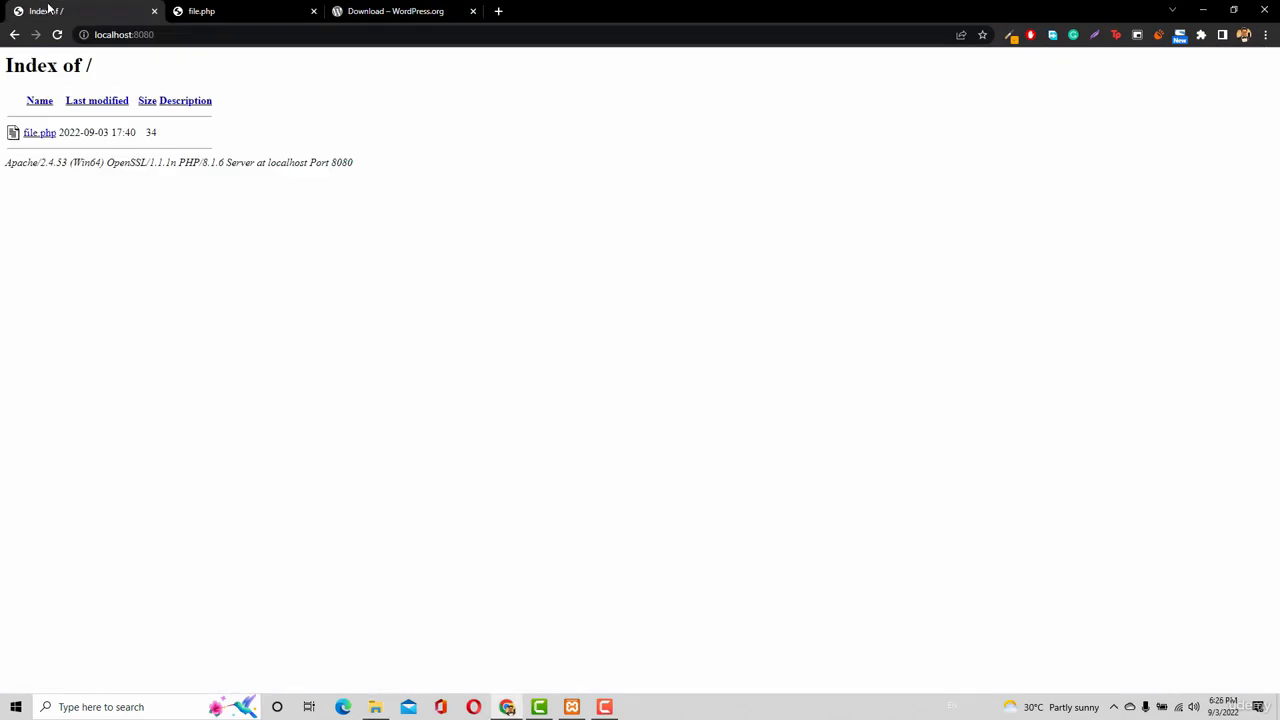
click(157, 34)
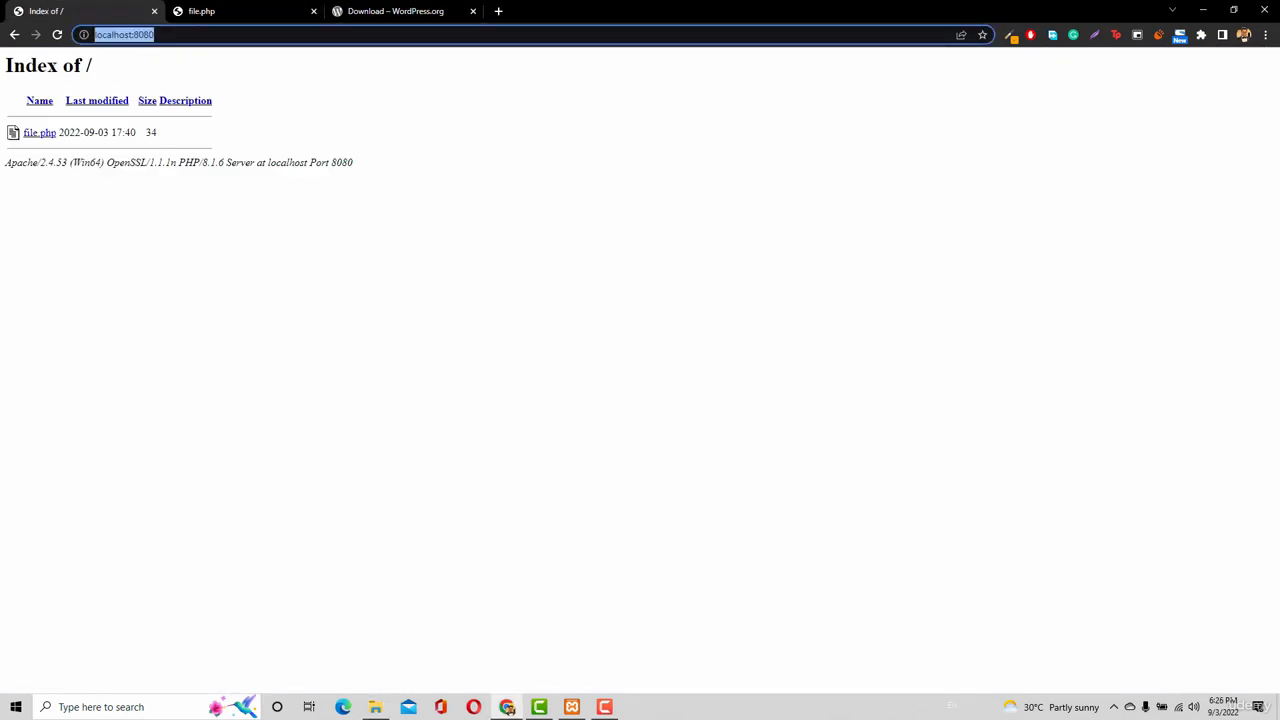
key(Return)
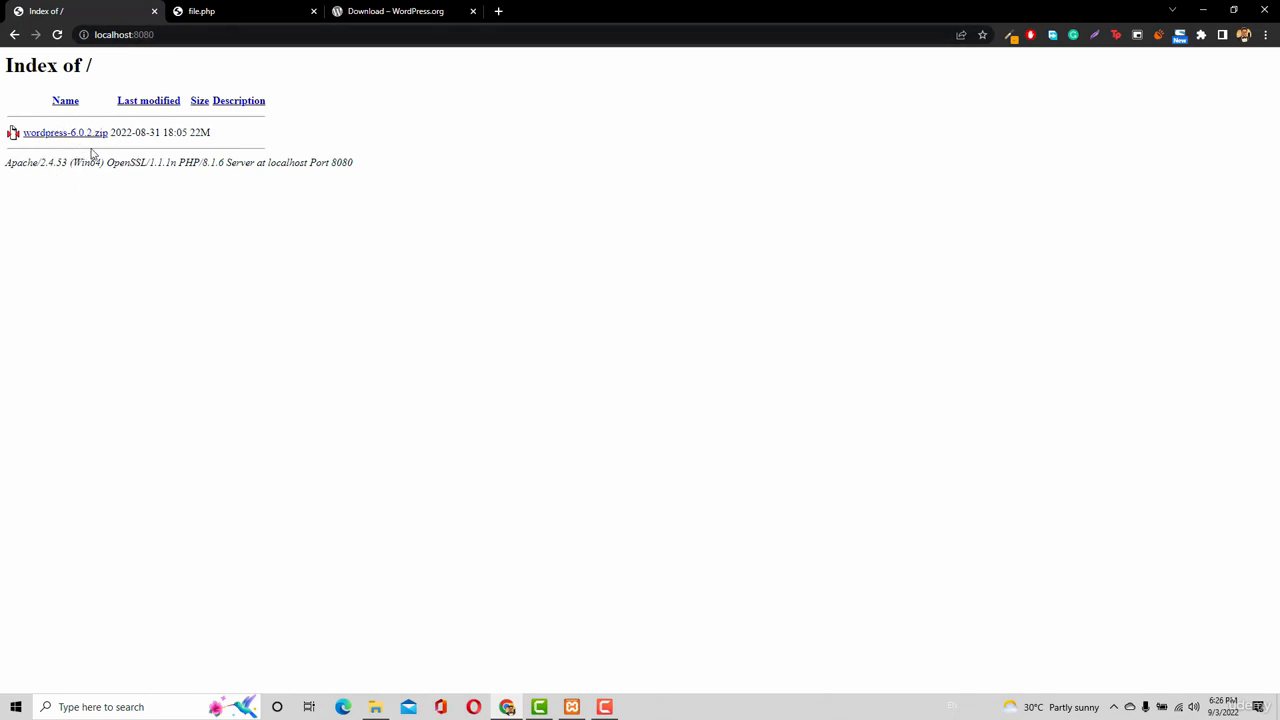
Extract the WordPress zip into htdocs, then permanently delete wordpress-6.0.2.zip.
click(385, 708)
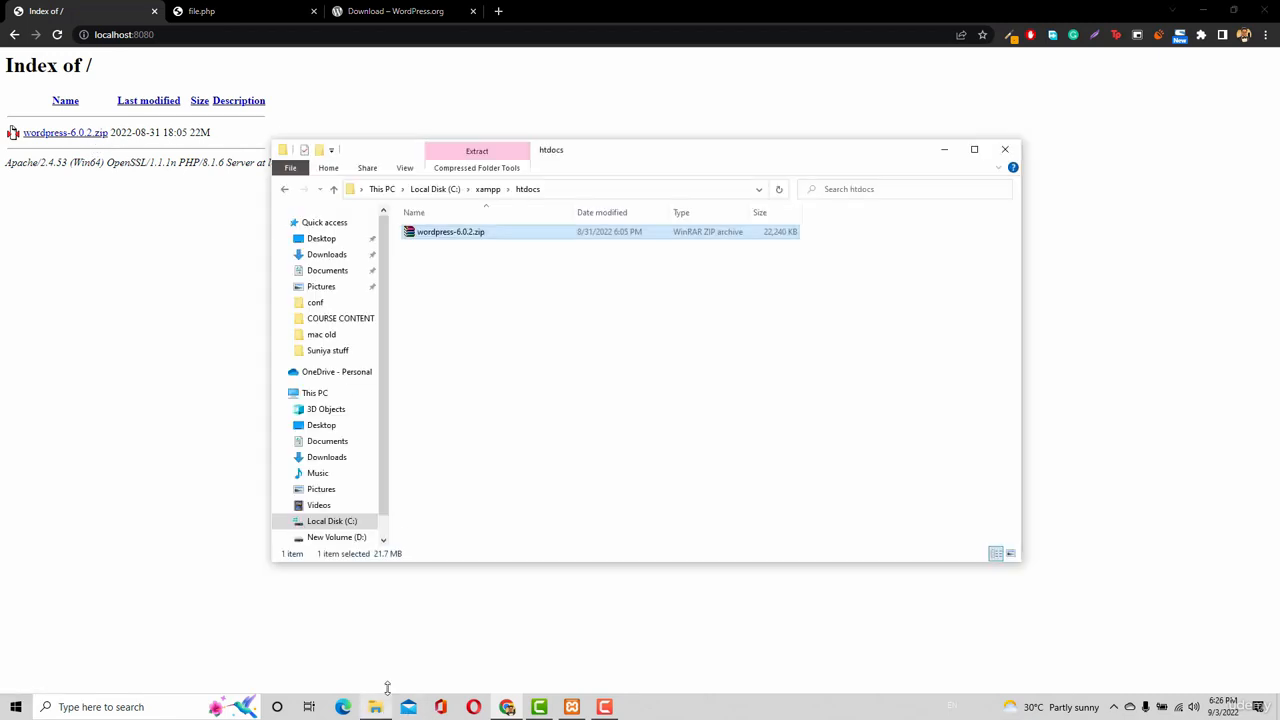
right_click(476, 233)
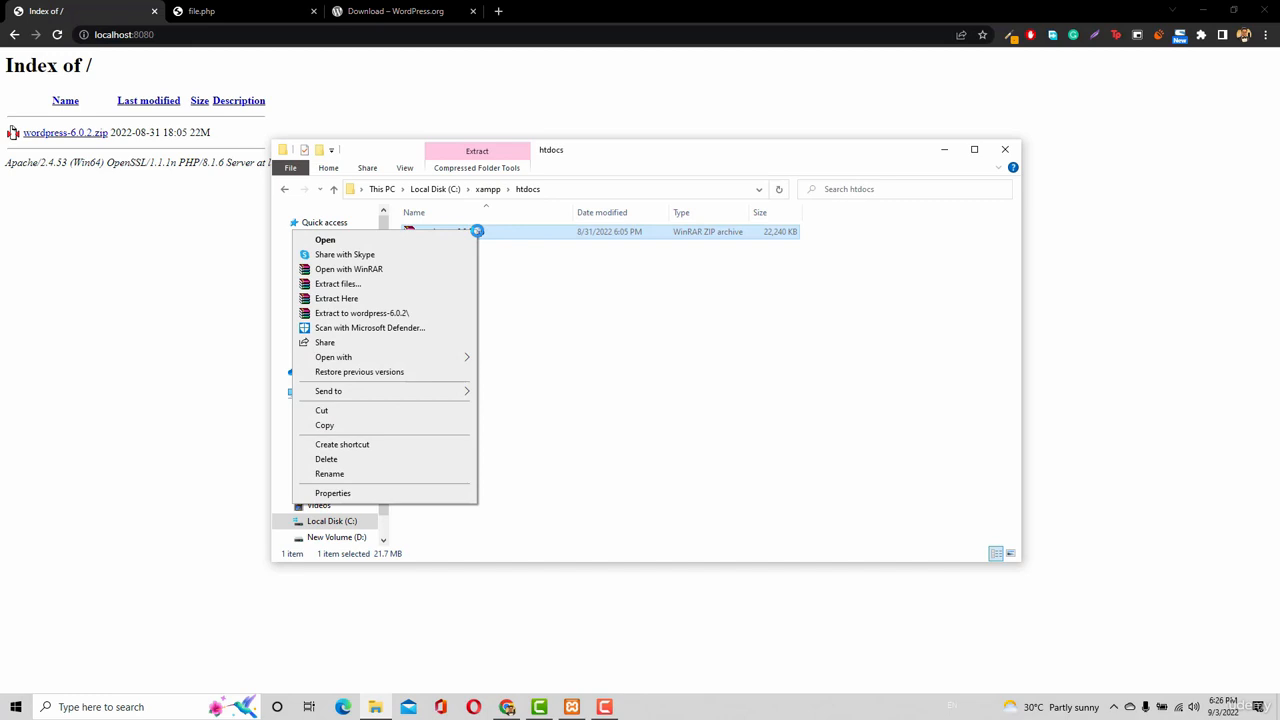
click(336, 298)
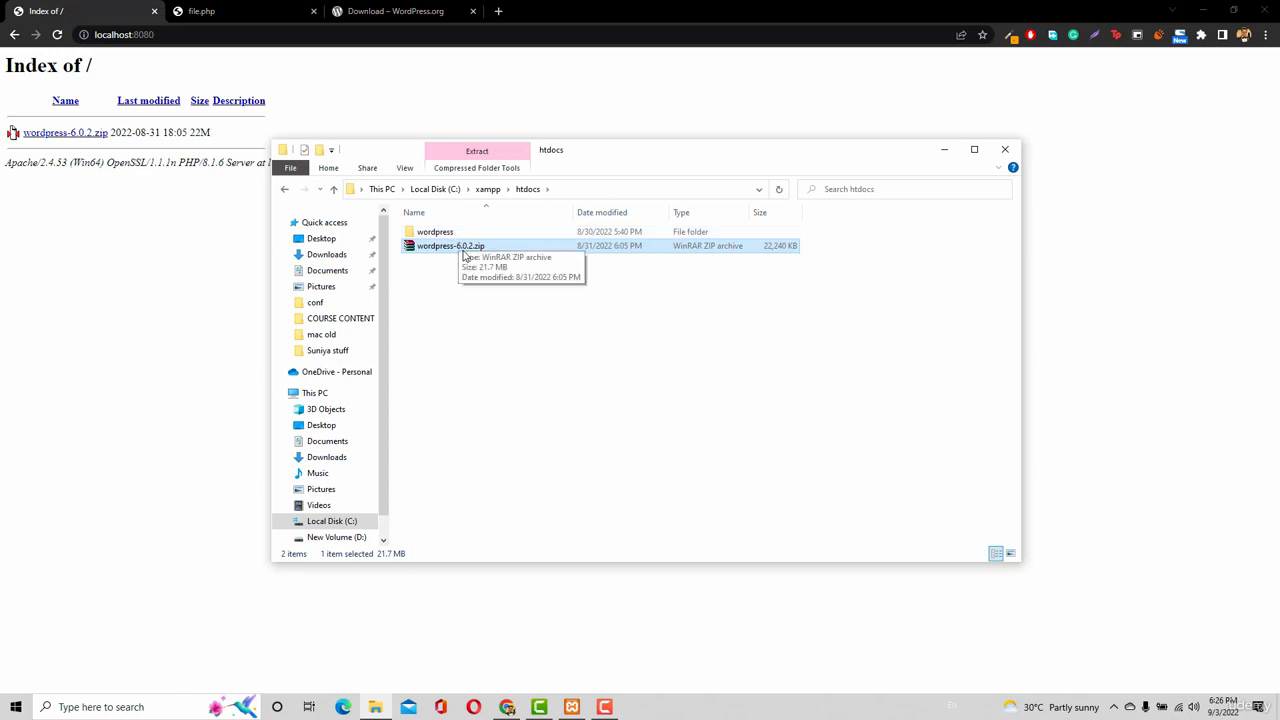
key(shift+Delete)
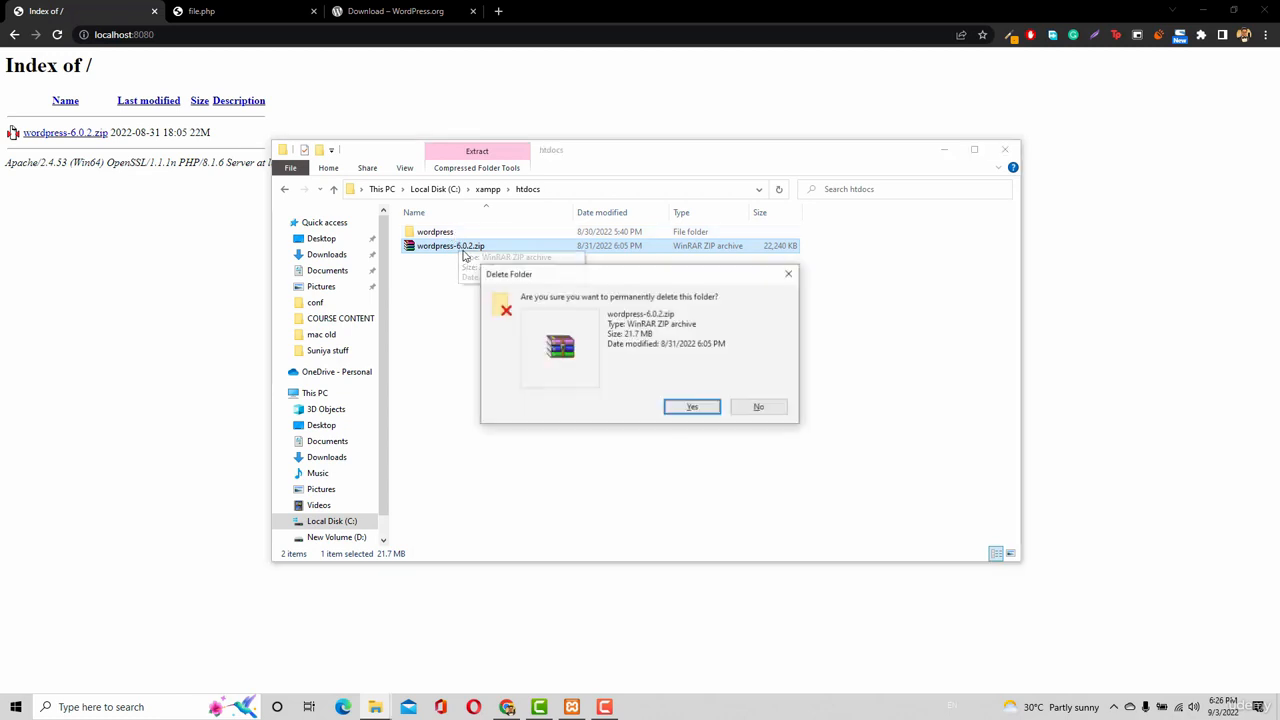
key(Return)
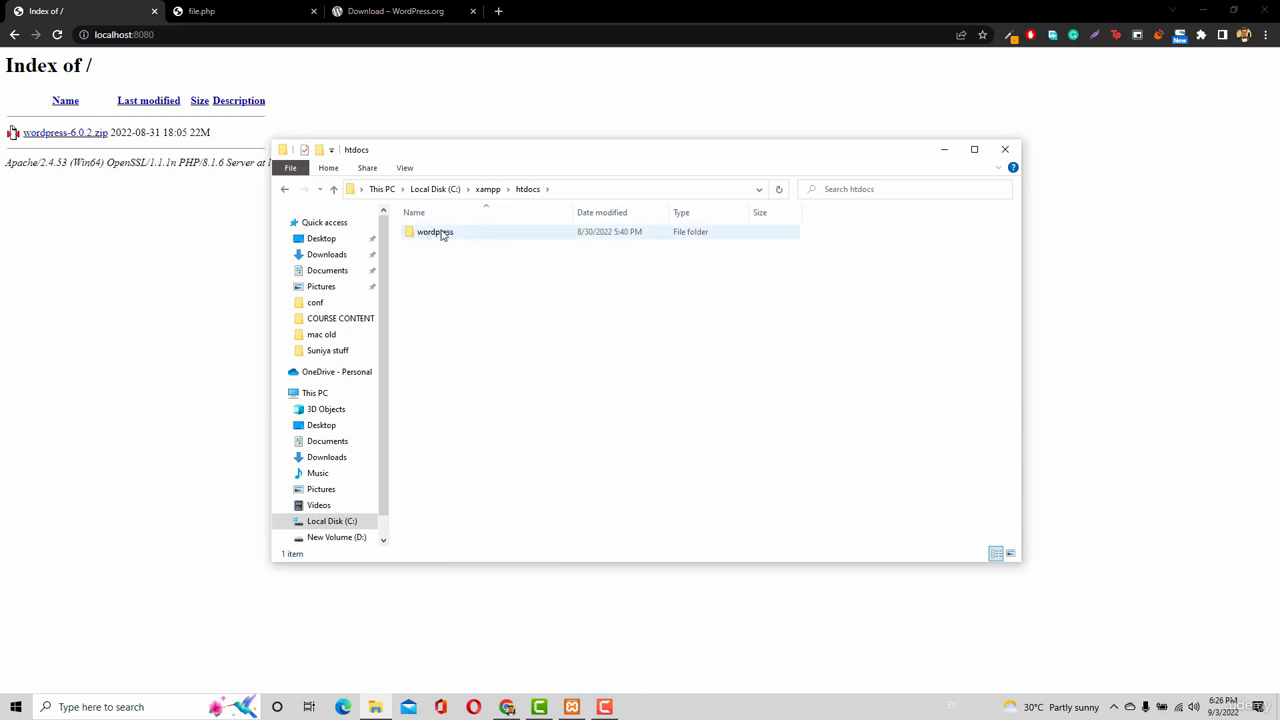
Open wordpress/ from the localhost:8080 index, close the download tab, and return to the index.
click(58, 35)
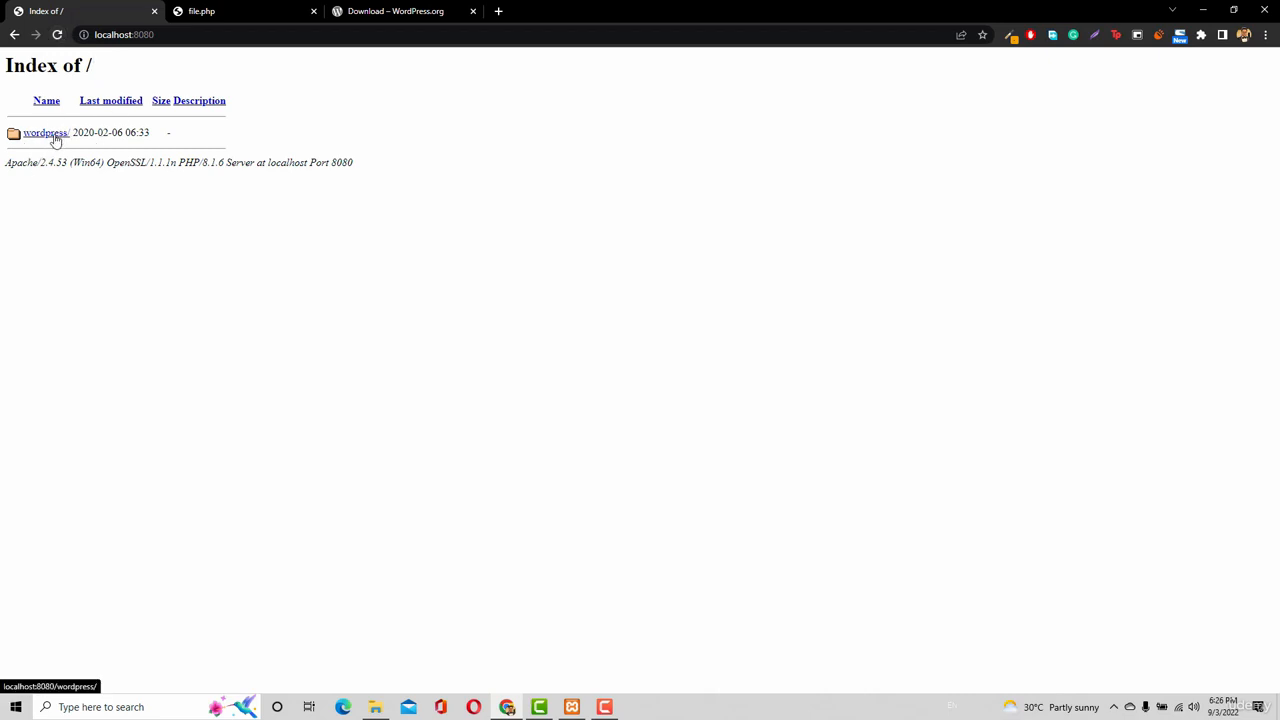
click(55, 137)
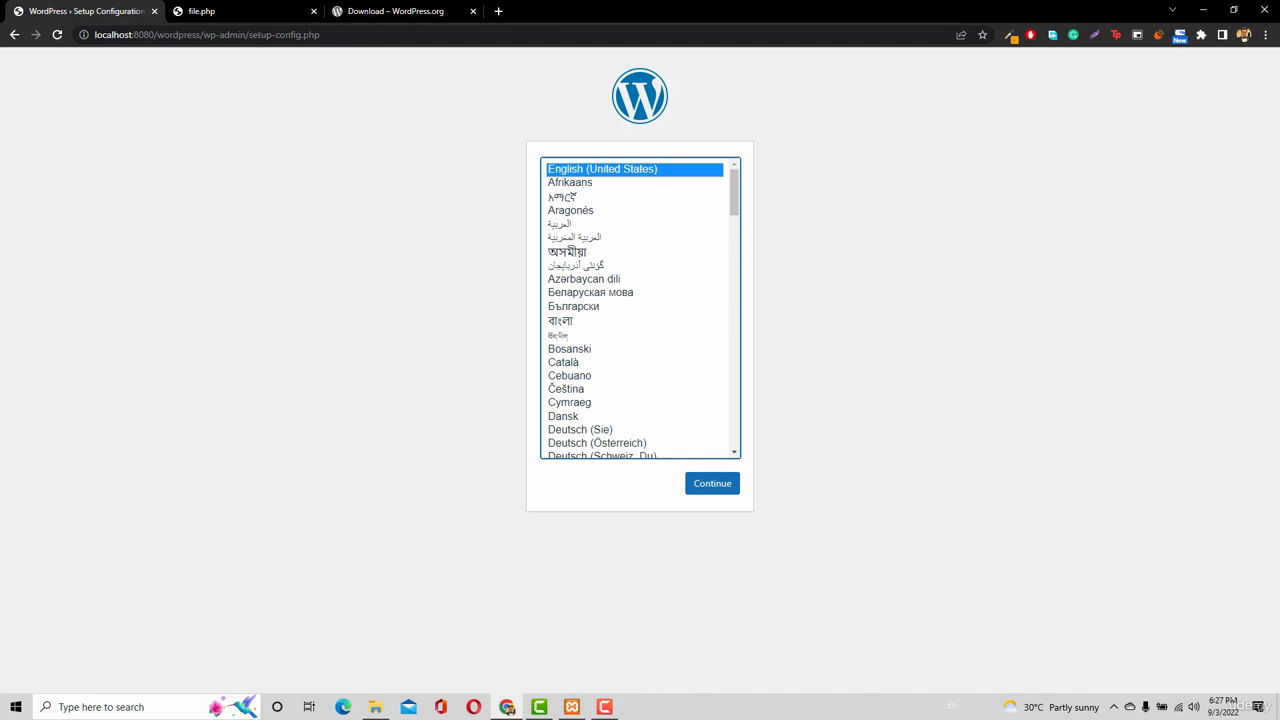
middle_click(367, 12)
drag(153, 35, 320, 35)
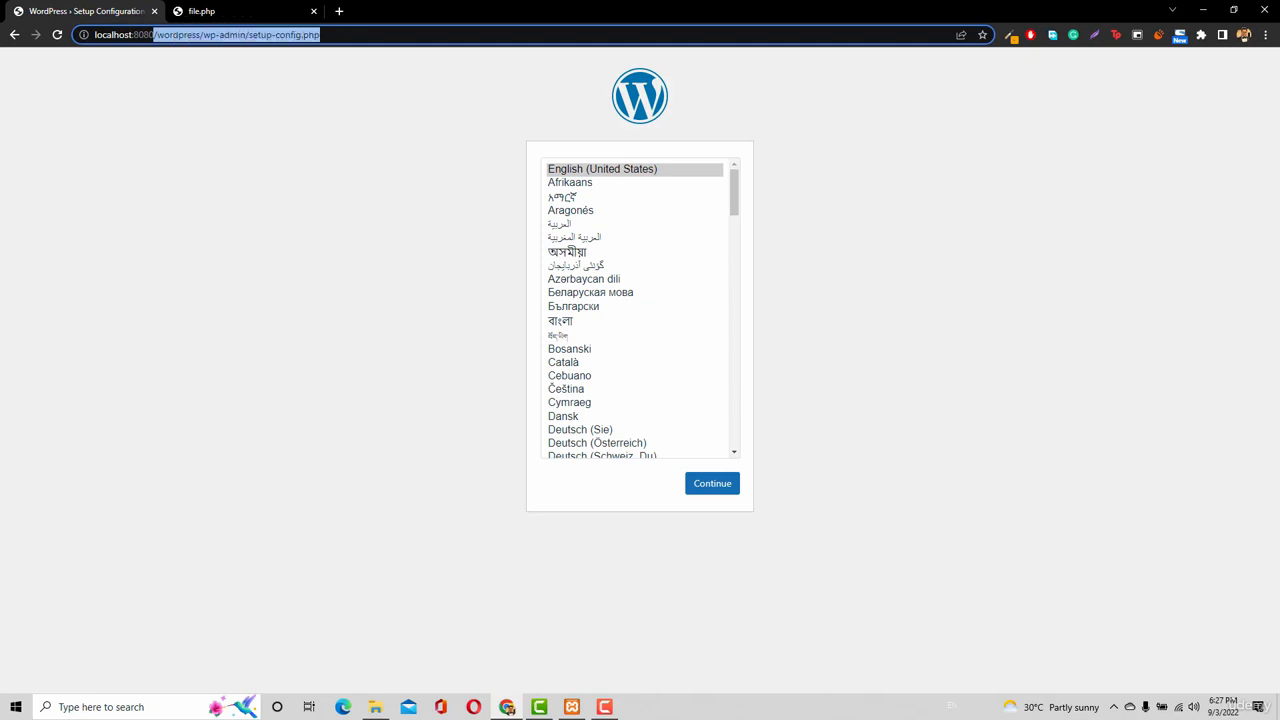
key(BackSpace)
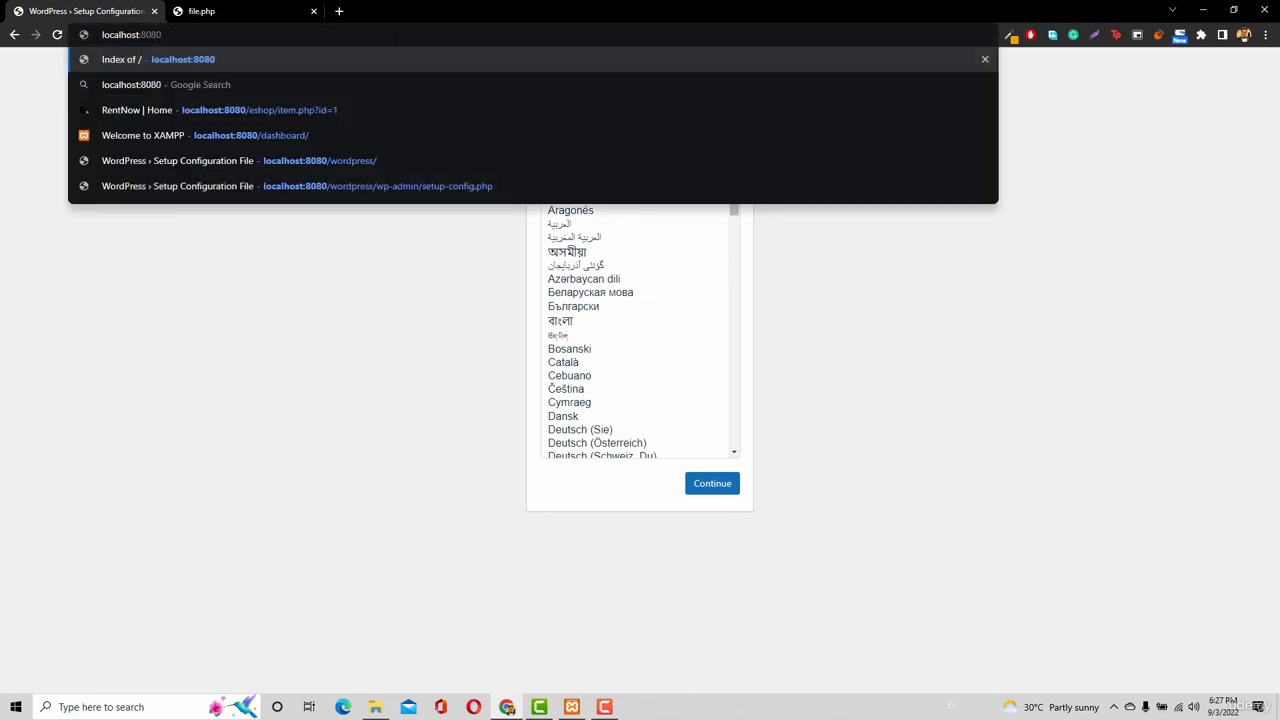
key(Return)
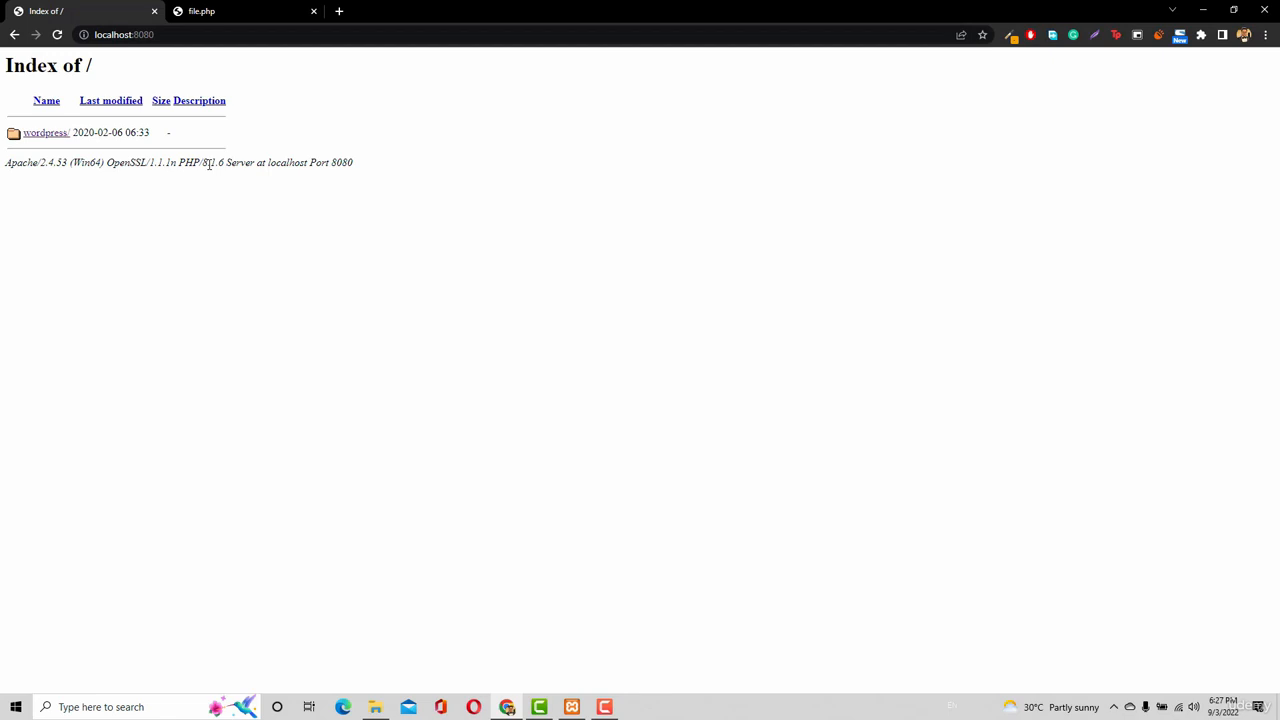
In the file.php tab, load the site4.itanzeel.com site and try its /wordpress path.
click(232, 18)
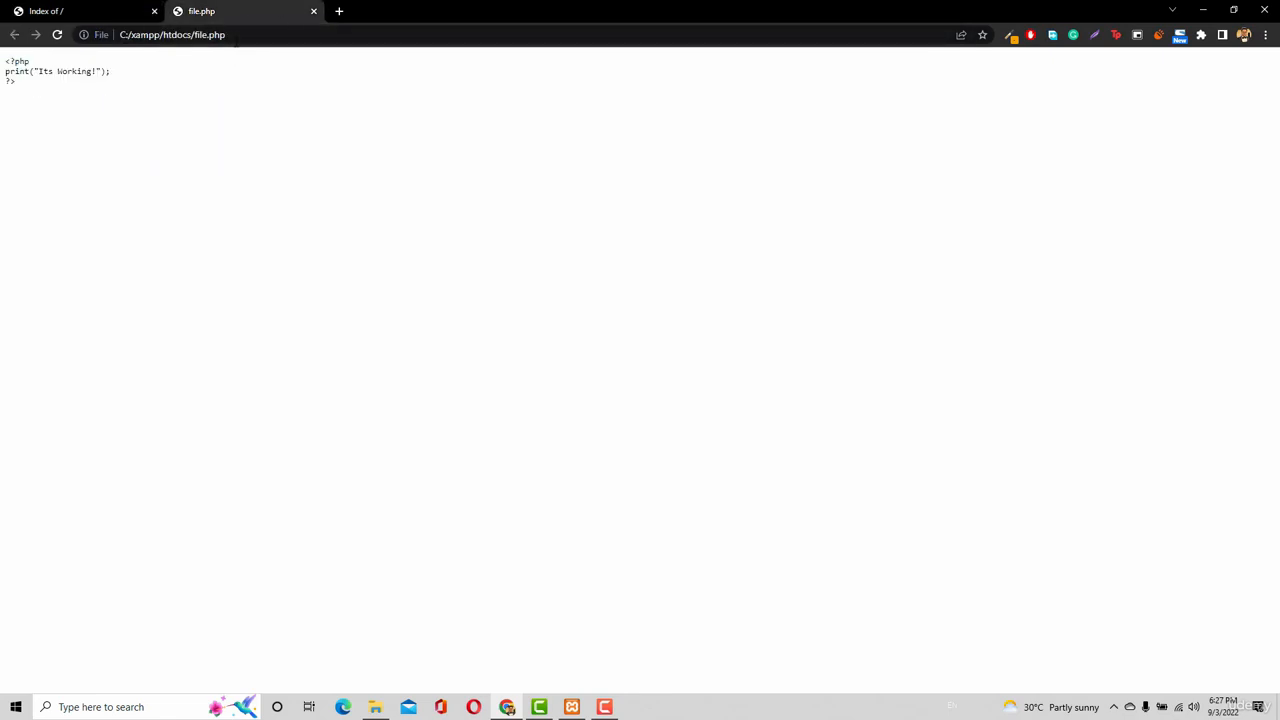
key(ctrl+l)
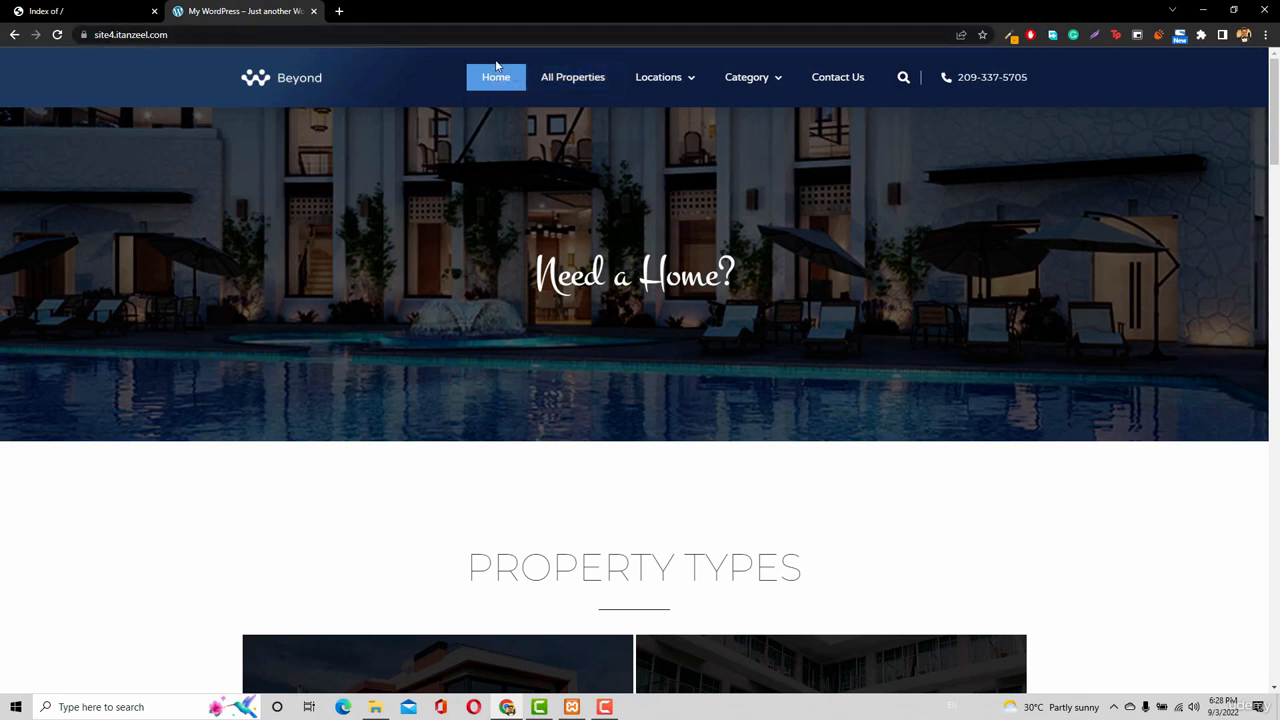
click(262, 36)
click(262, 36)
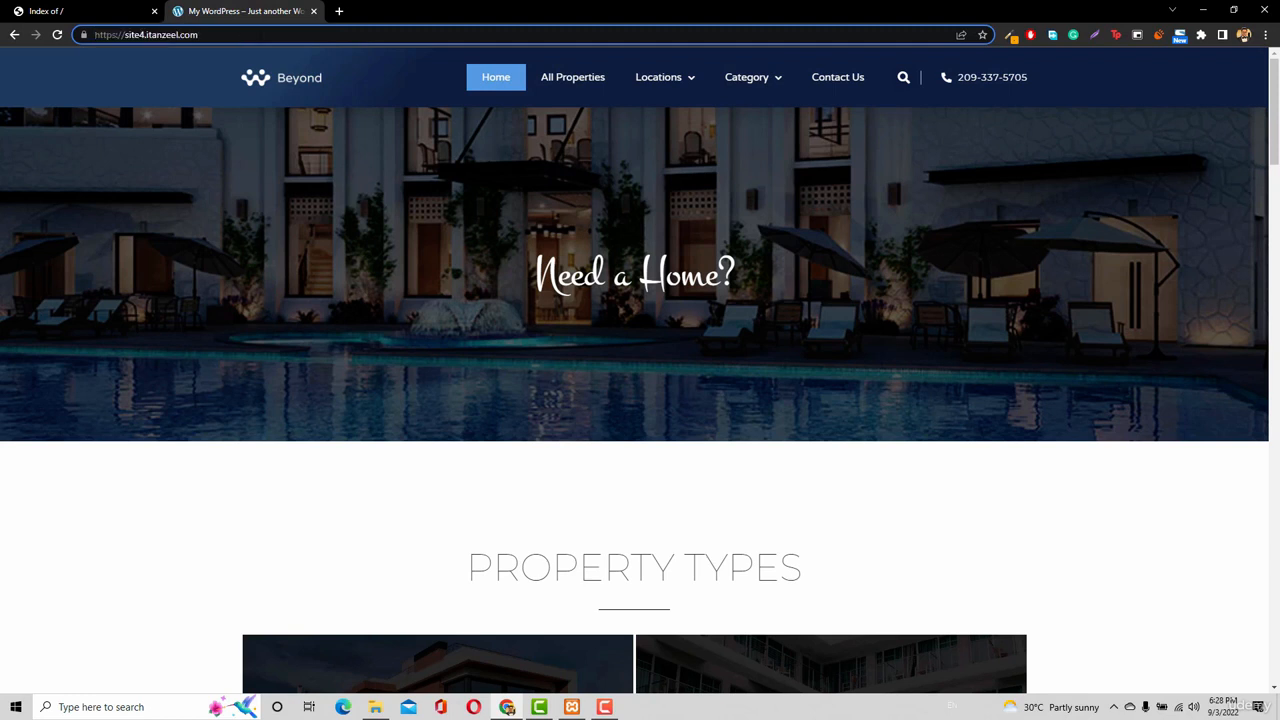
text(/wordpr)
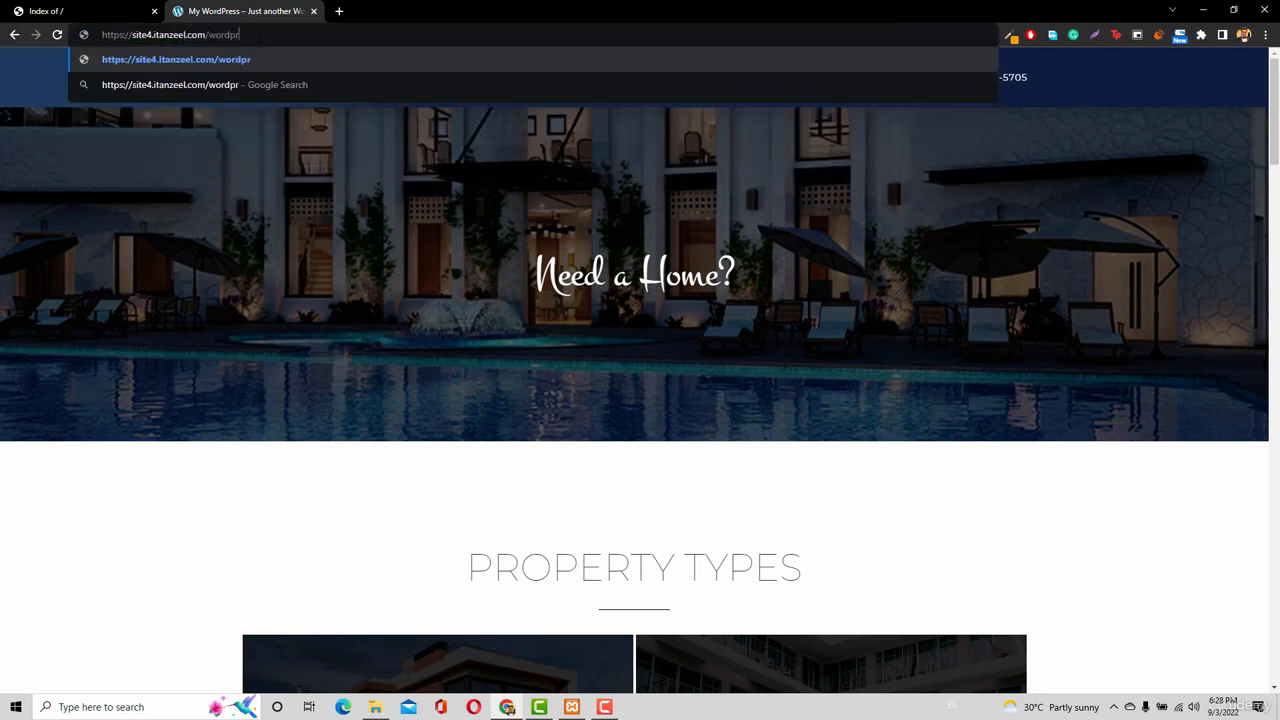
text(ess)
key(Return)
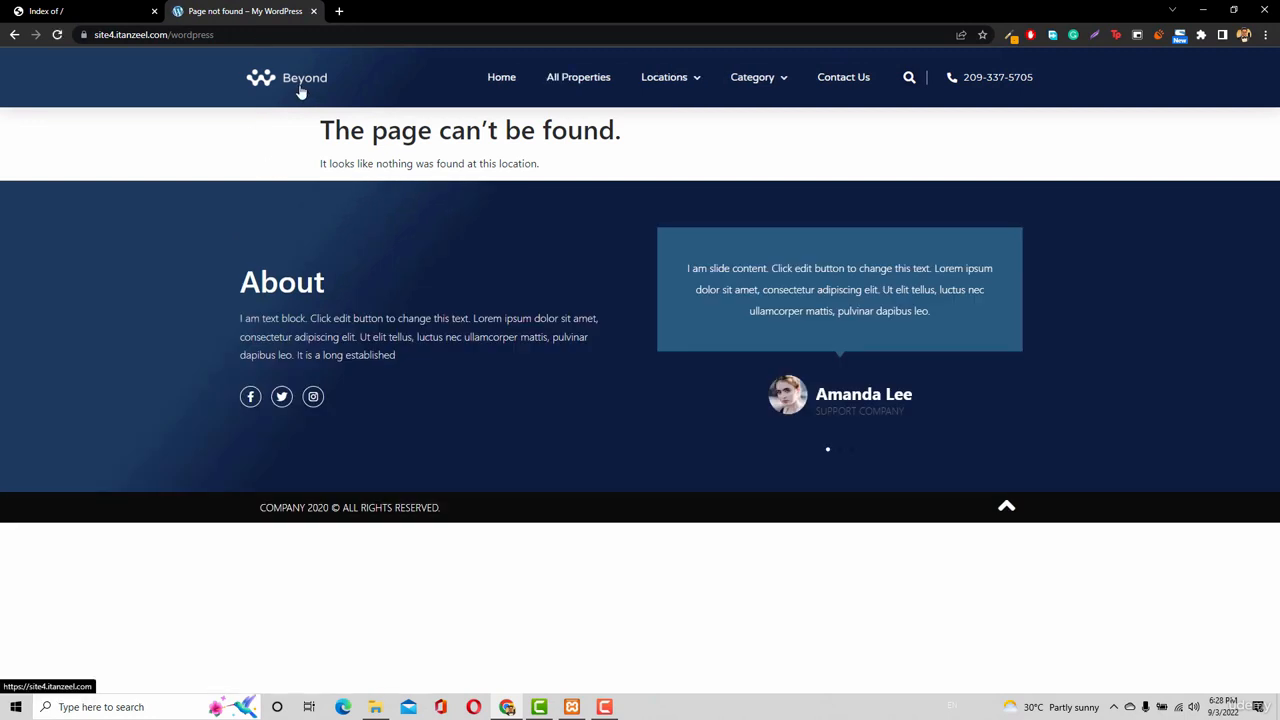
click(300, 90)
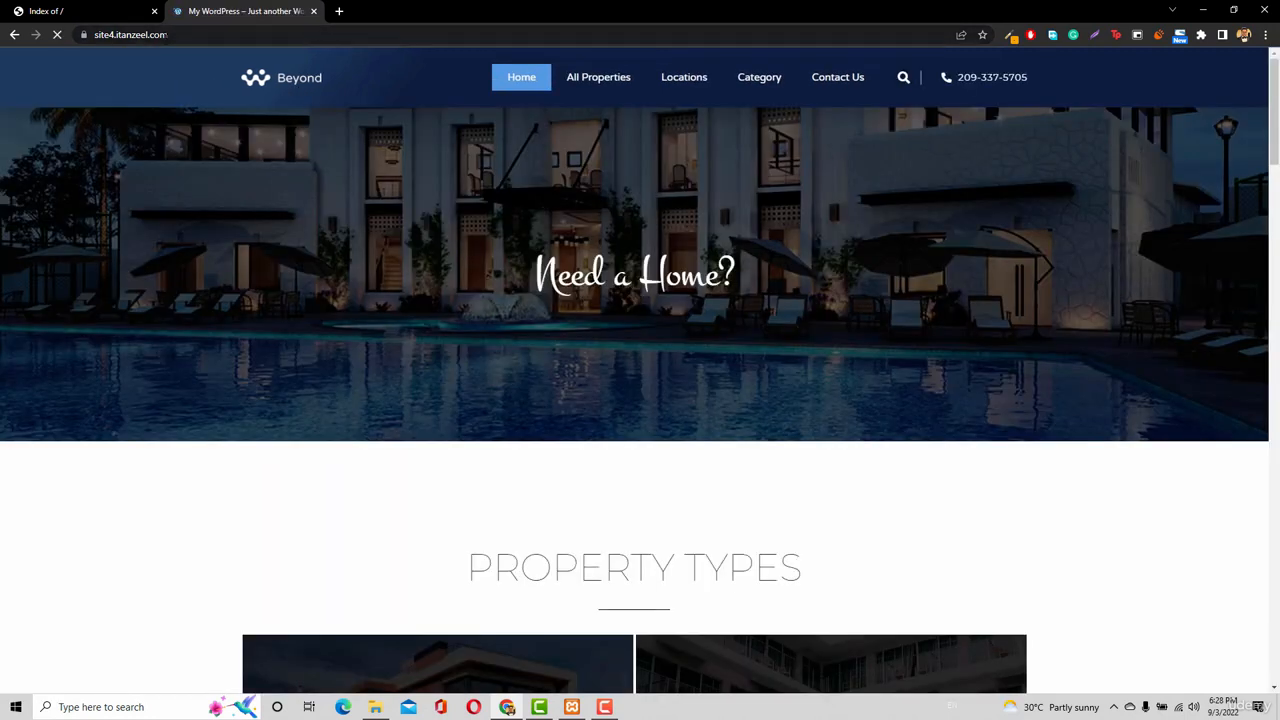
Load localhost:8080/wordpress in the Index of / tab.
click(92, 11)
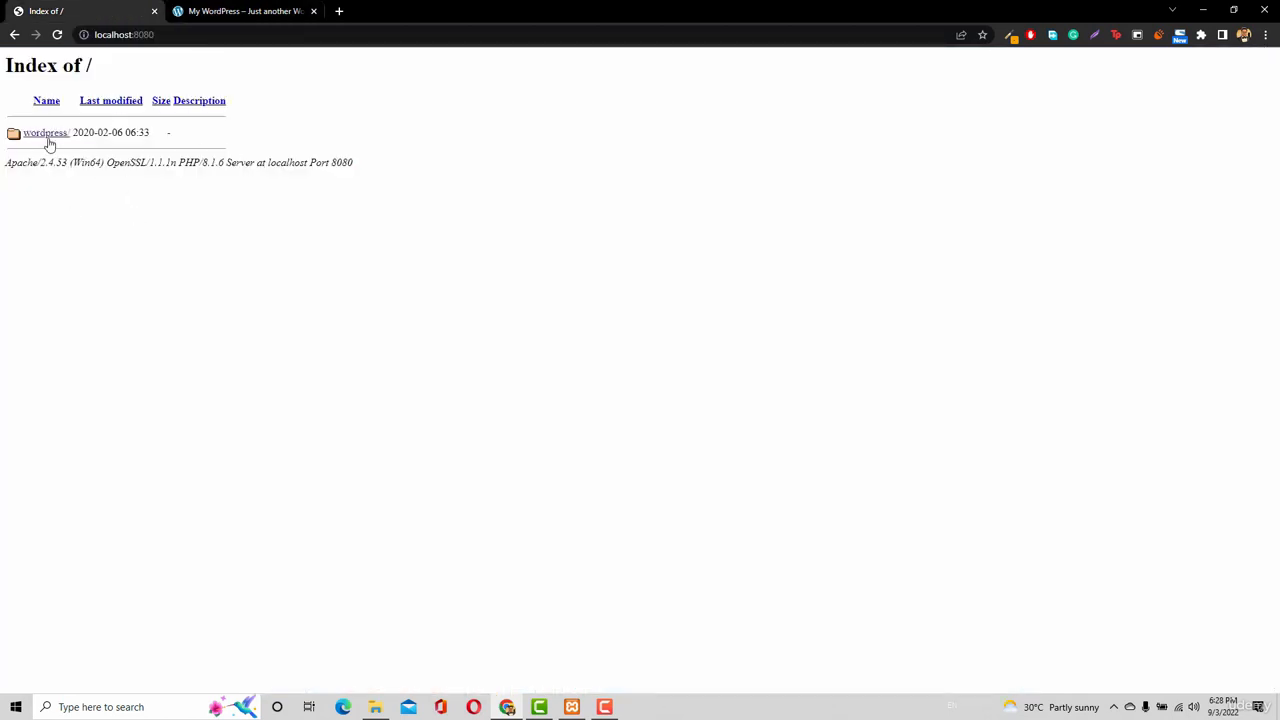
click(222, 35)
click(222, 35)
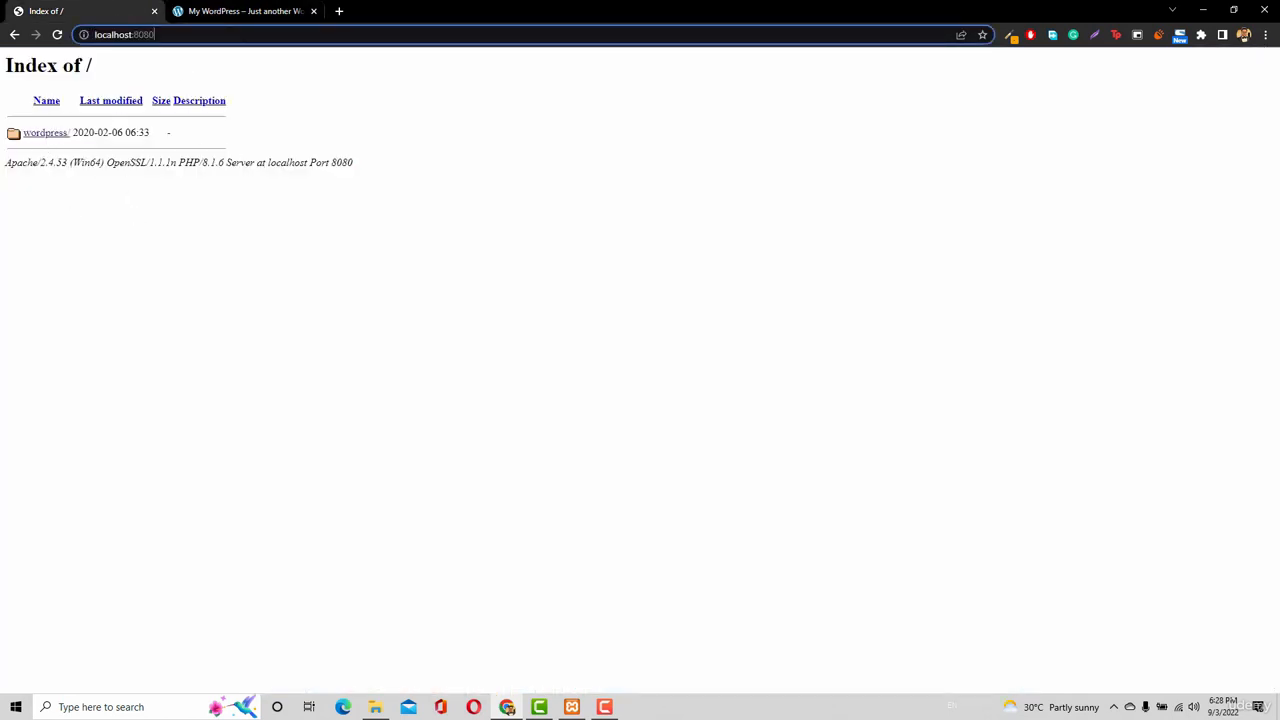
text(/wordp)
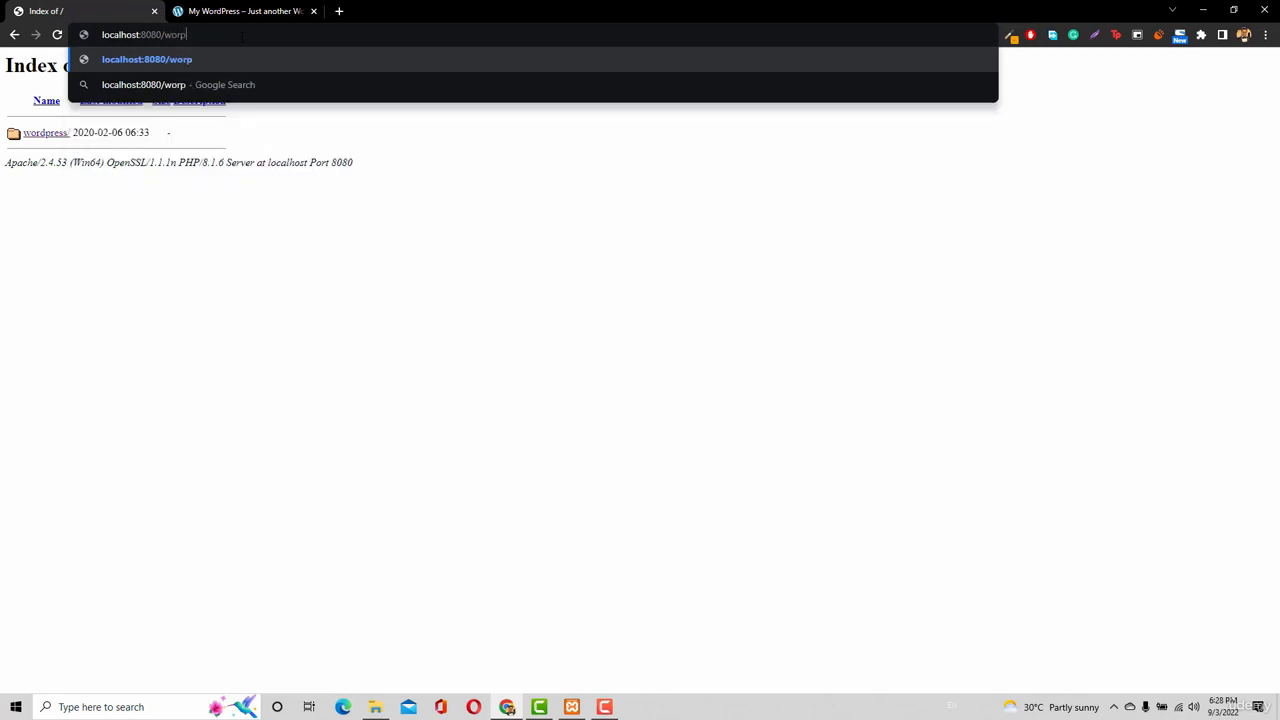
text(ress)
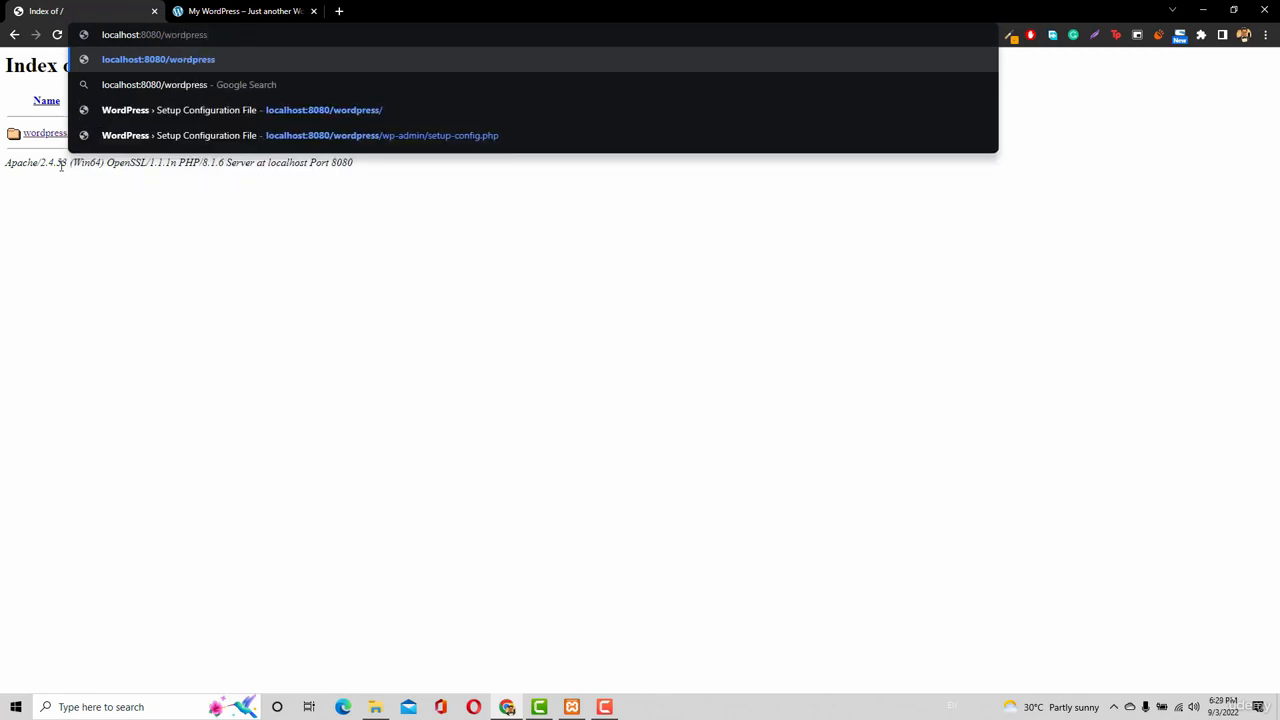
key(Return)
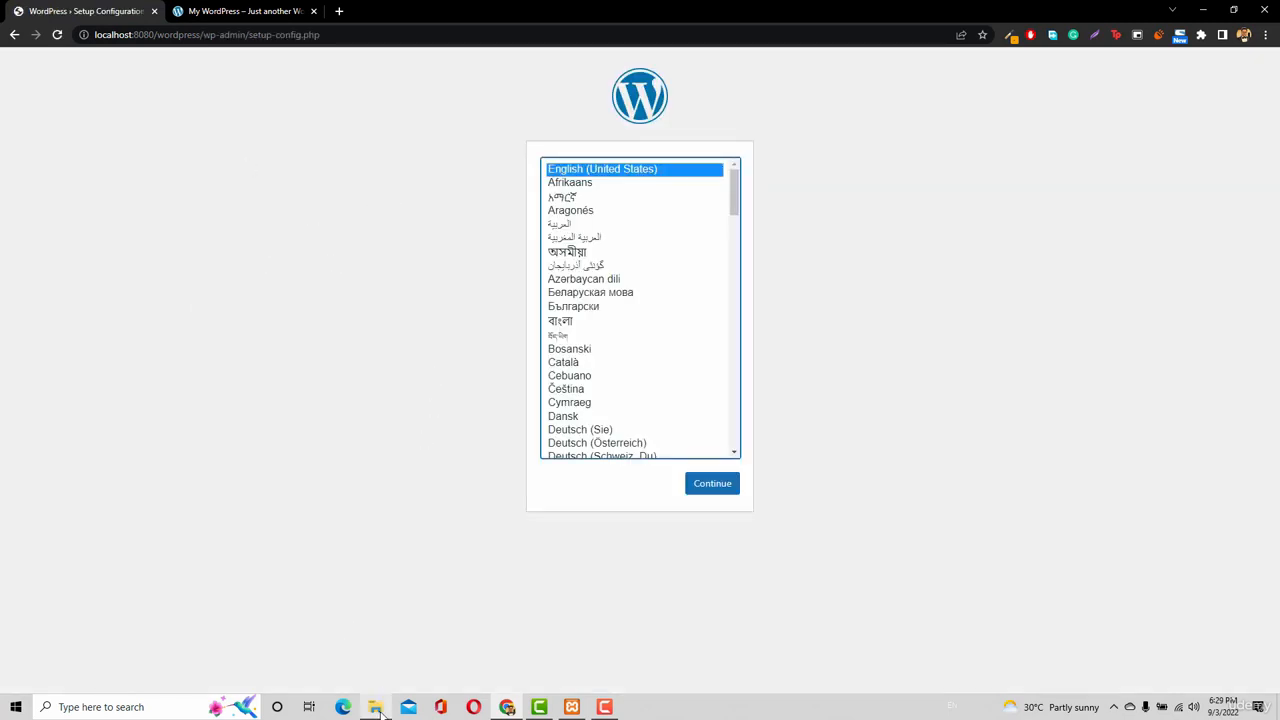
Move all 19 items from the wordpress folder up into htdocs.
click(375, 707)
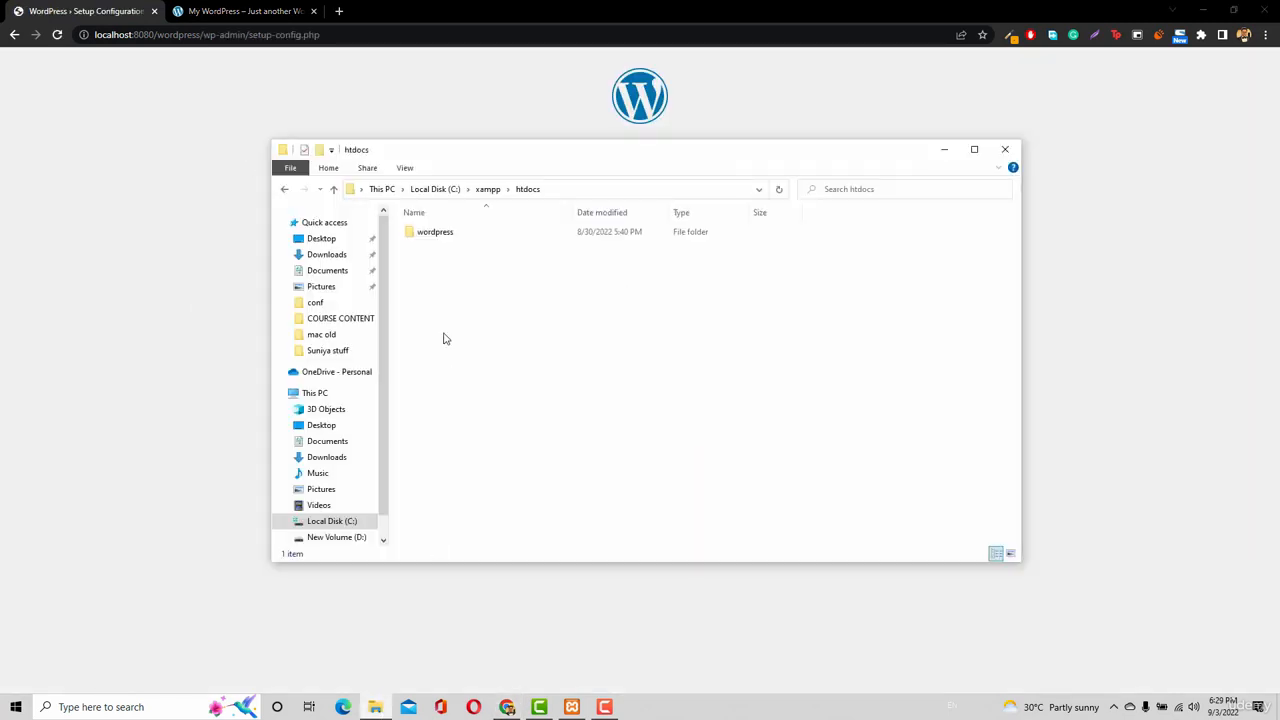
double_click(490, 235)
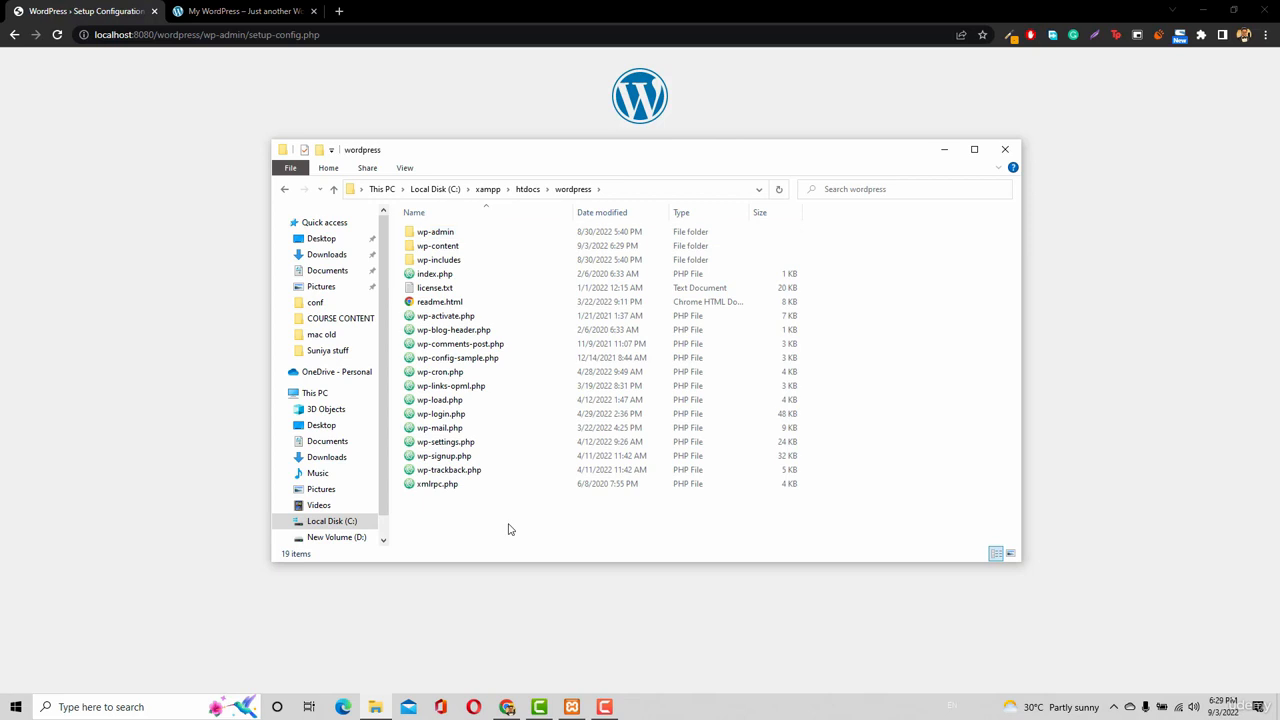
key(ctrl+a)
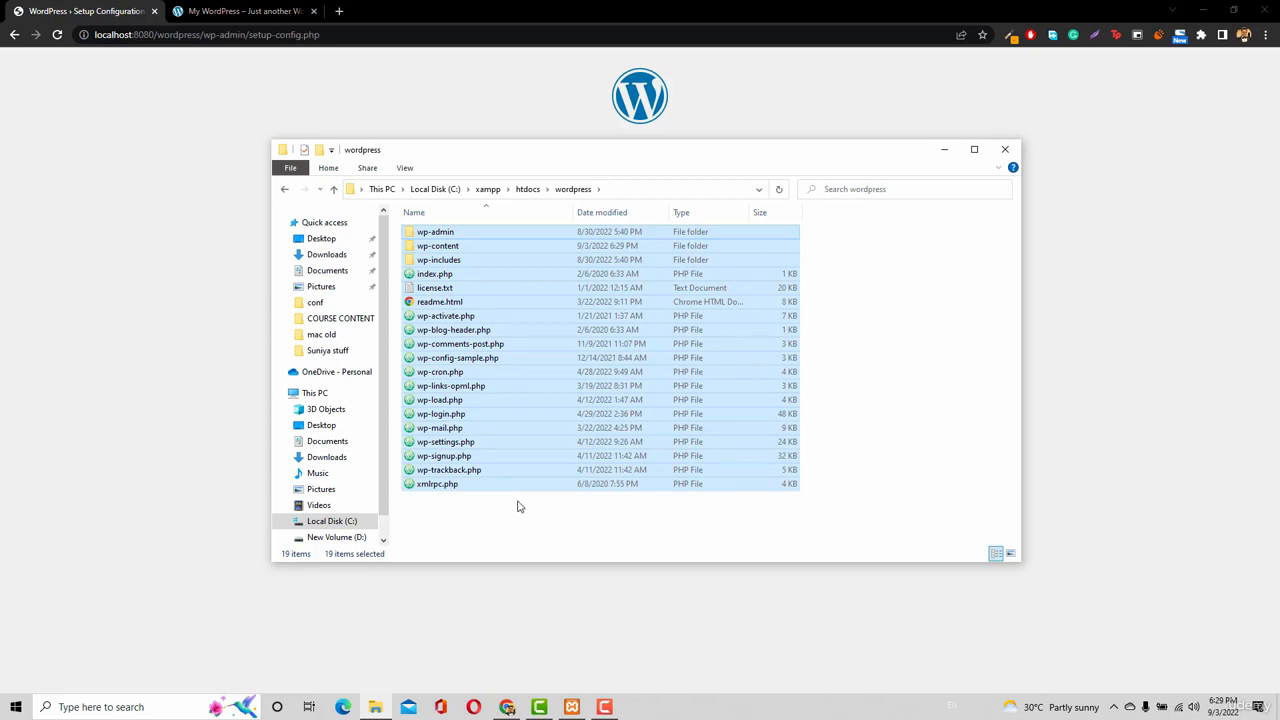
click(527, 190)
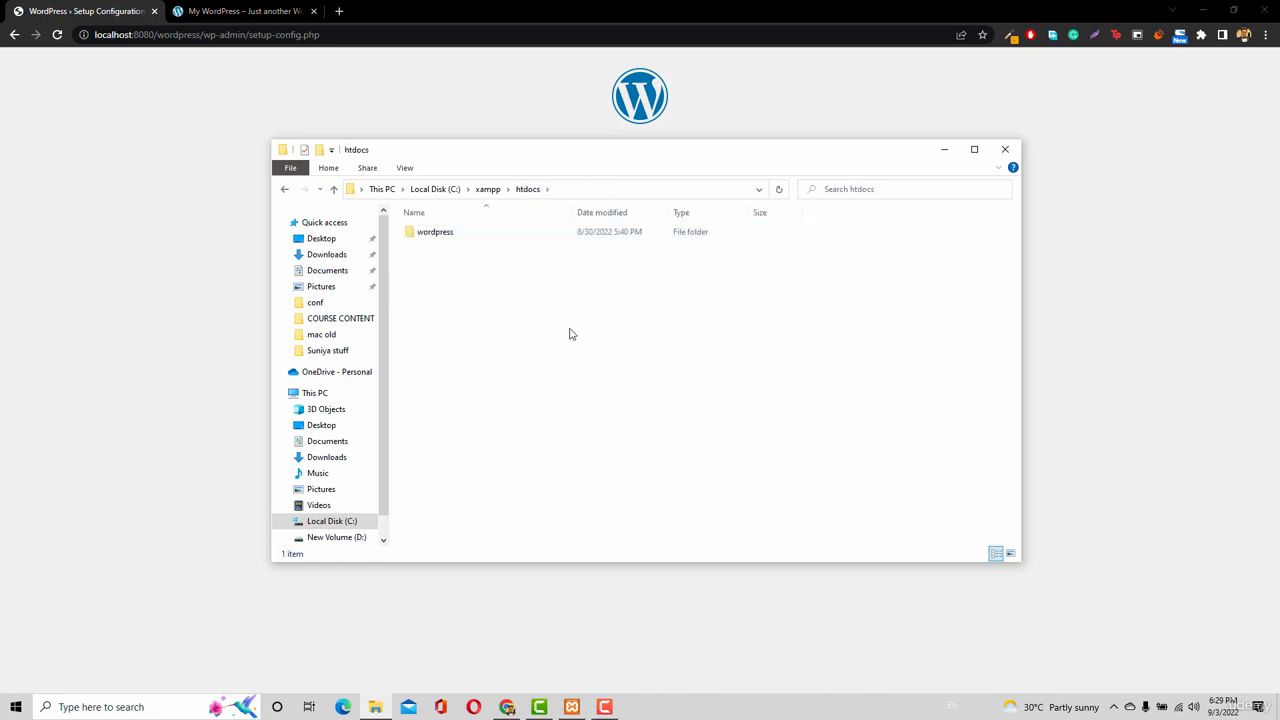
key(ctrl+v)
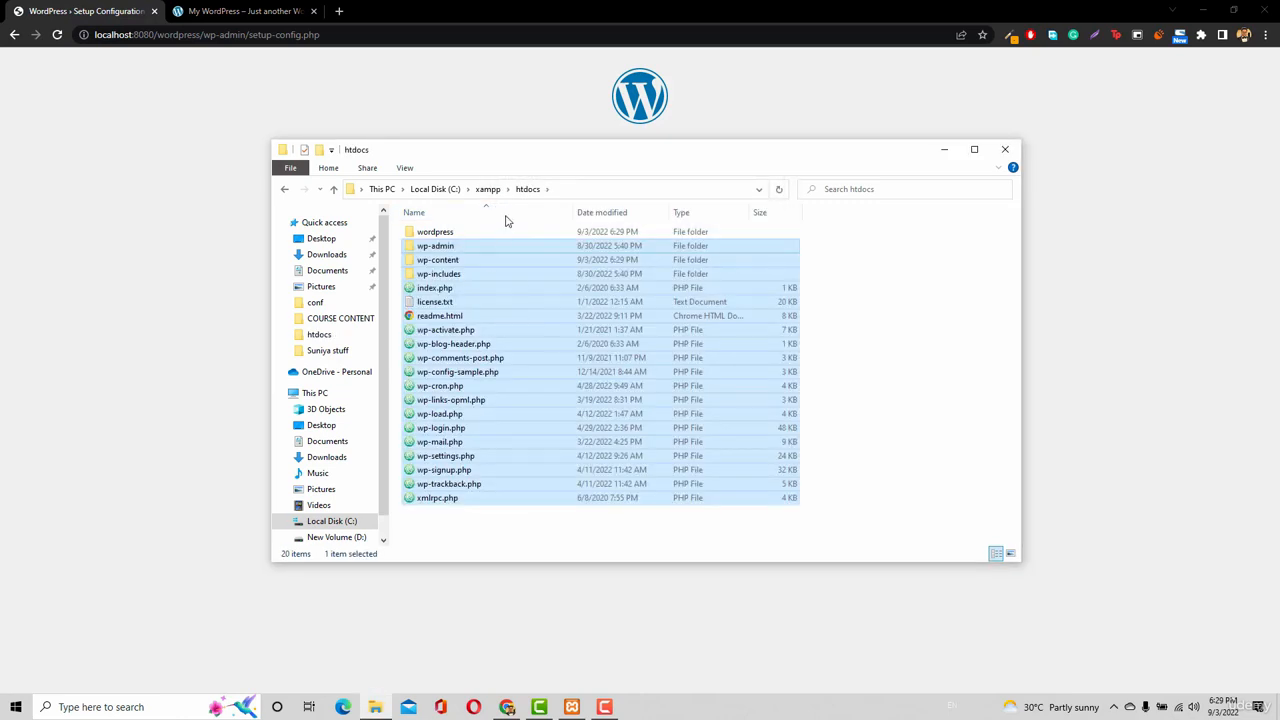
Permanently delete the empty wordpress folder and reopen htdocs to verify its contents.
click(507, 235)
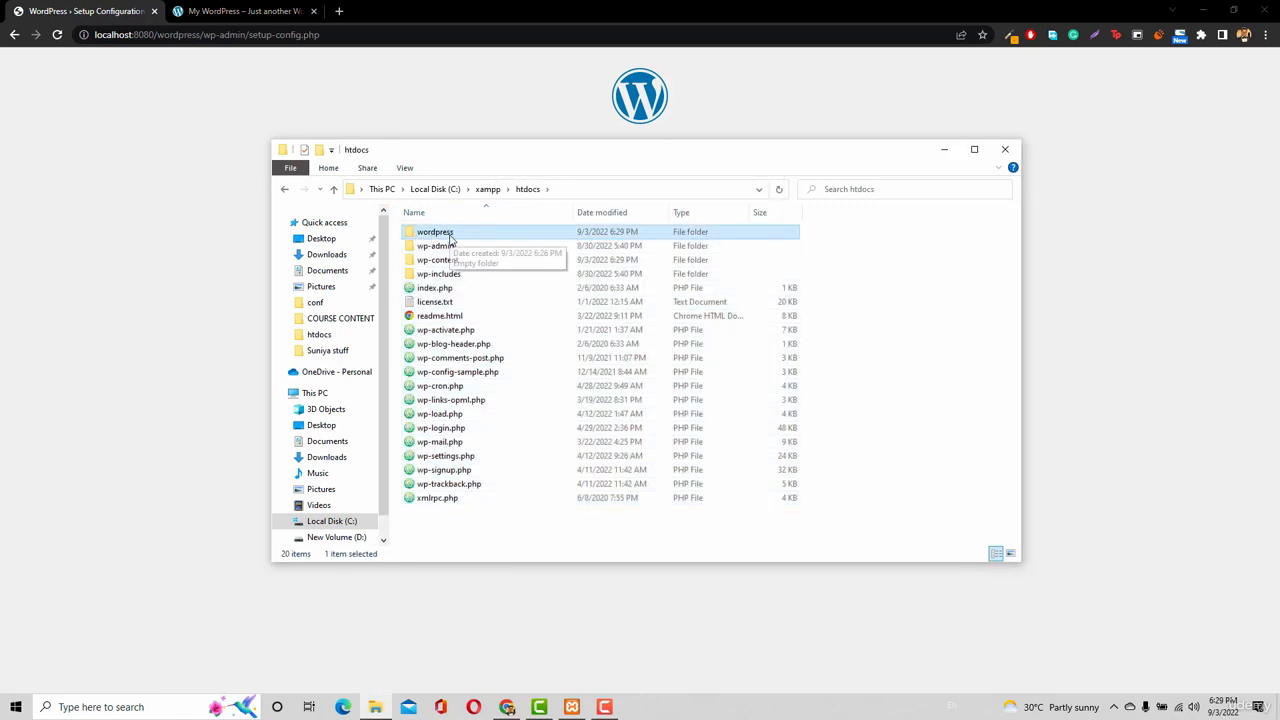
key(shift+Delete)
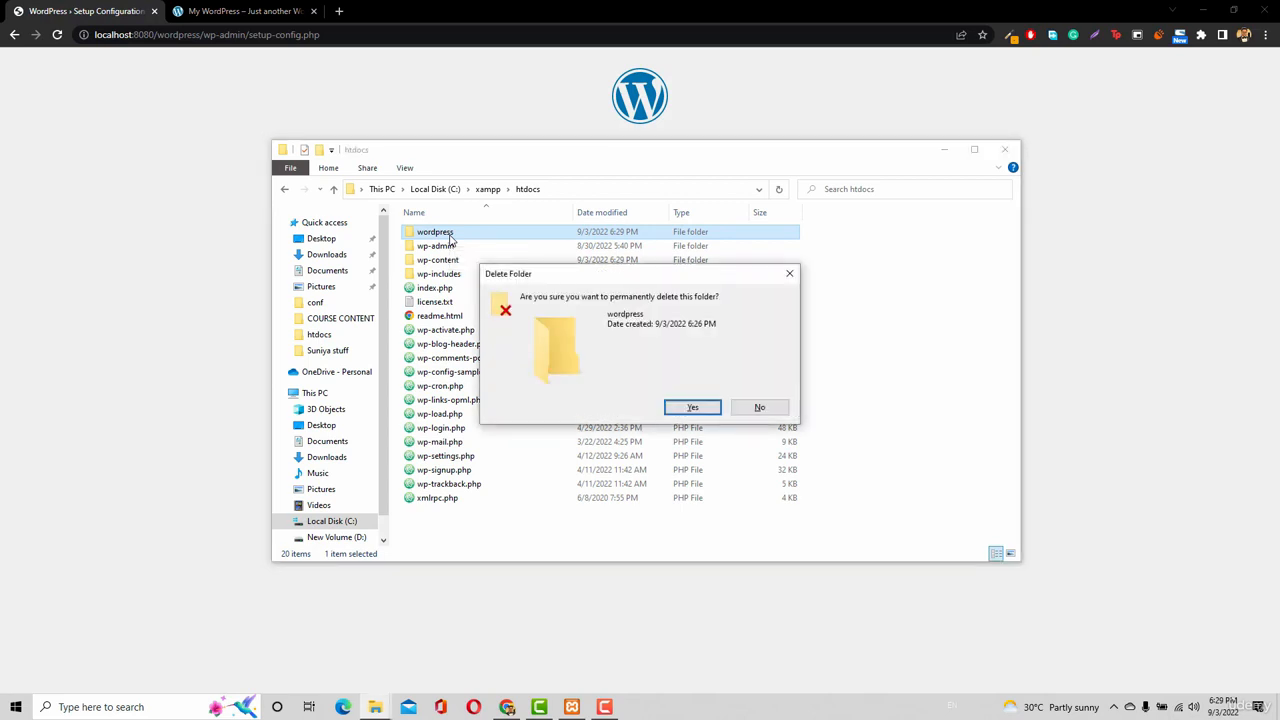
key(Return)
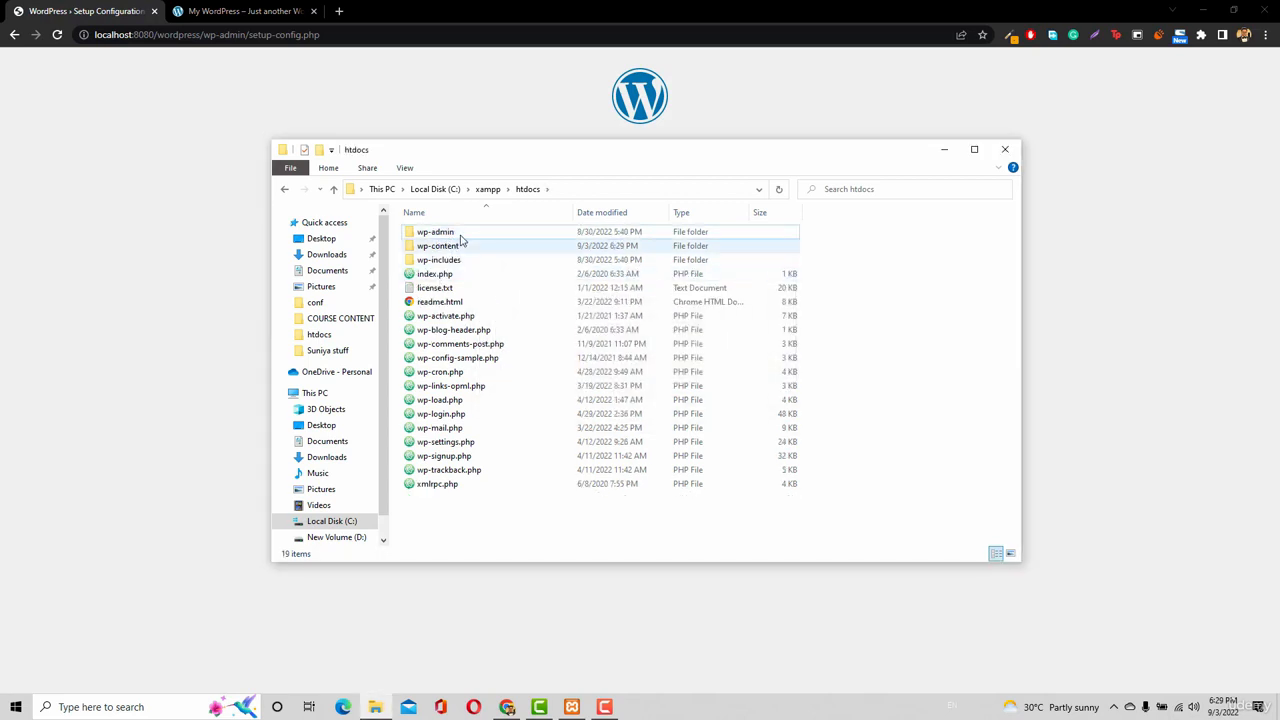
click(487, 189)
click(433, 189)
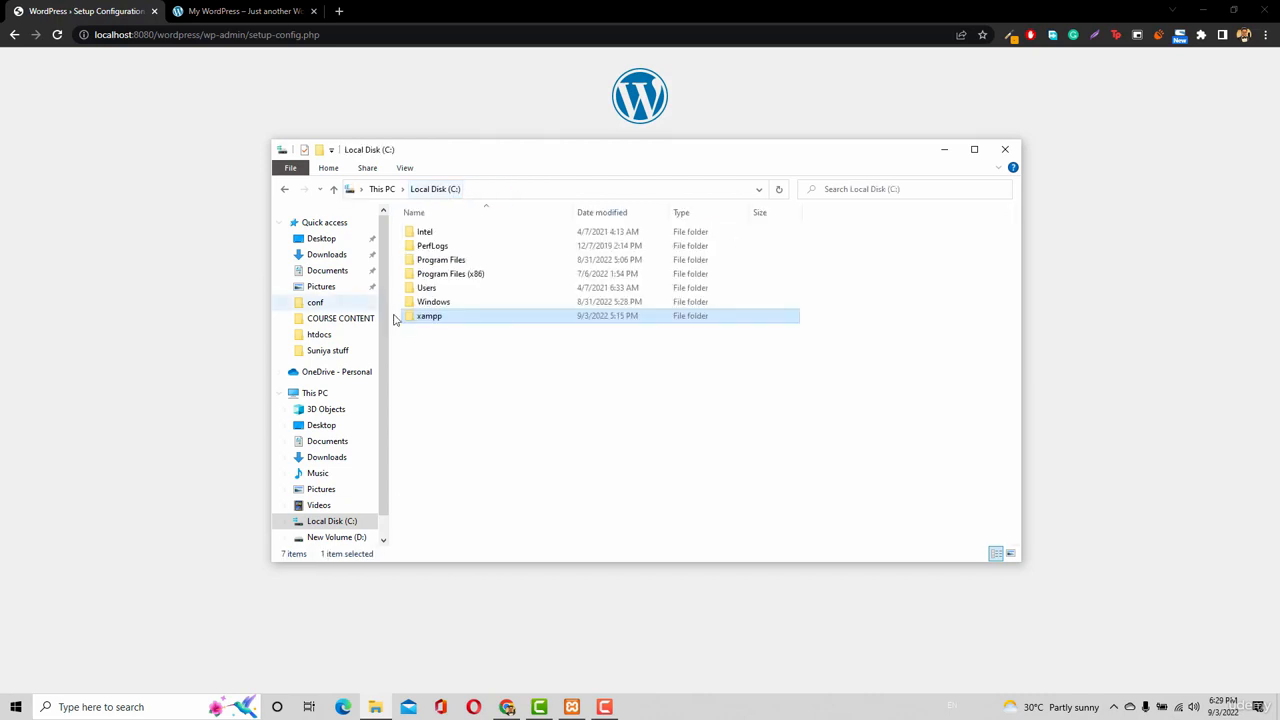
double_click(432, 317)
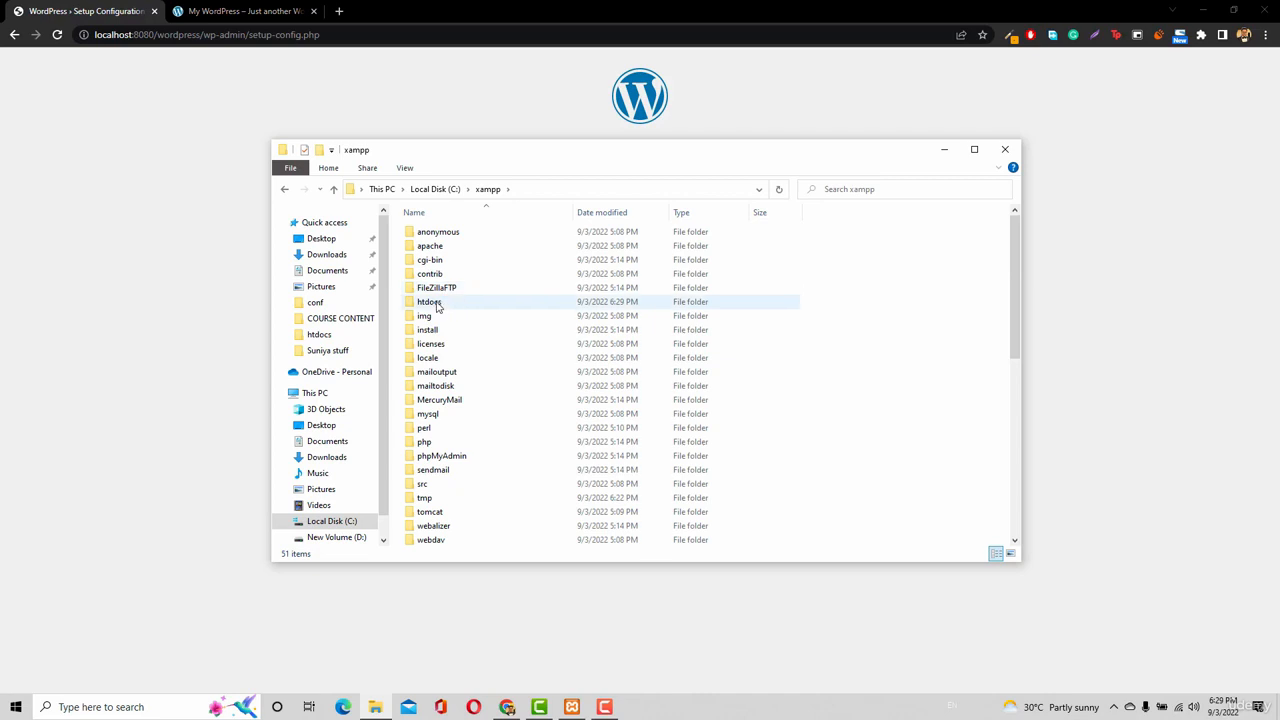
double_click(430, 302)
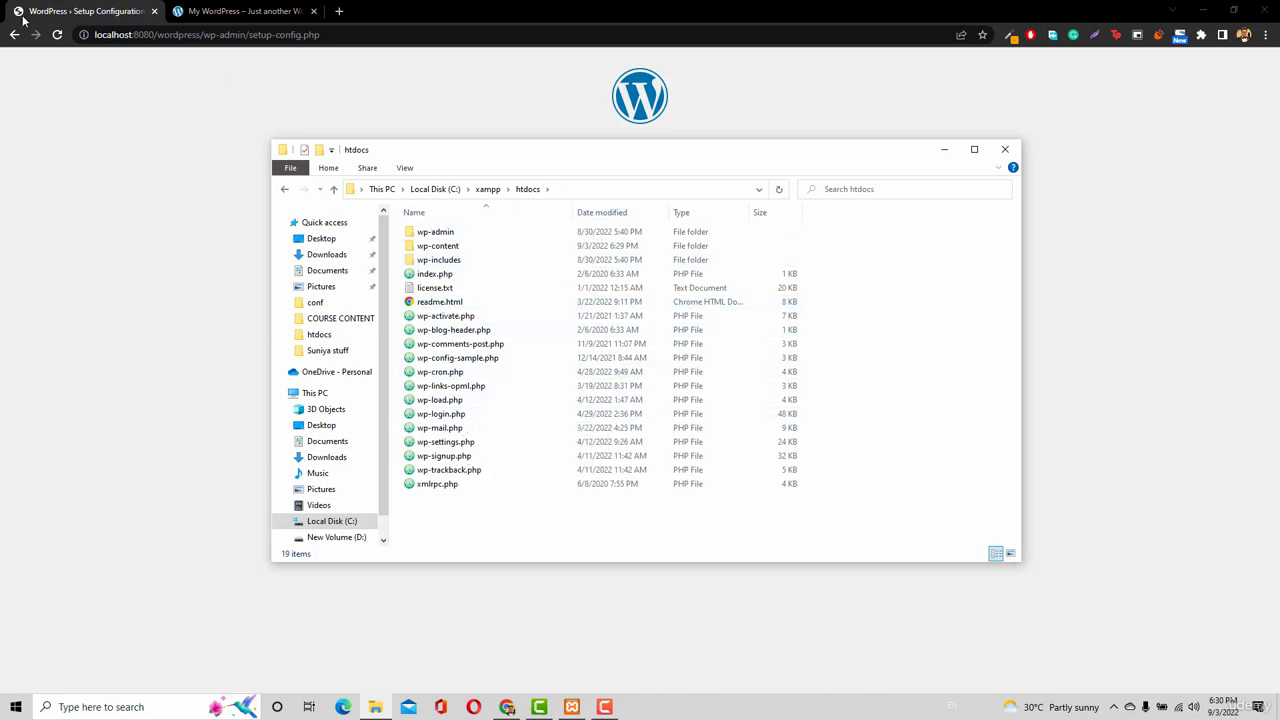
Strip the wordpress path so setup loads from localhost:8080, and close the old My WordPress tab.
click(320, 34)
drag(320, 34, 157, 34)
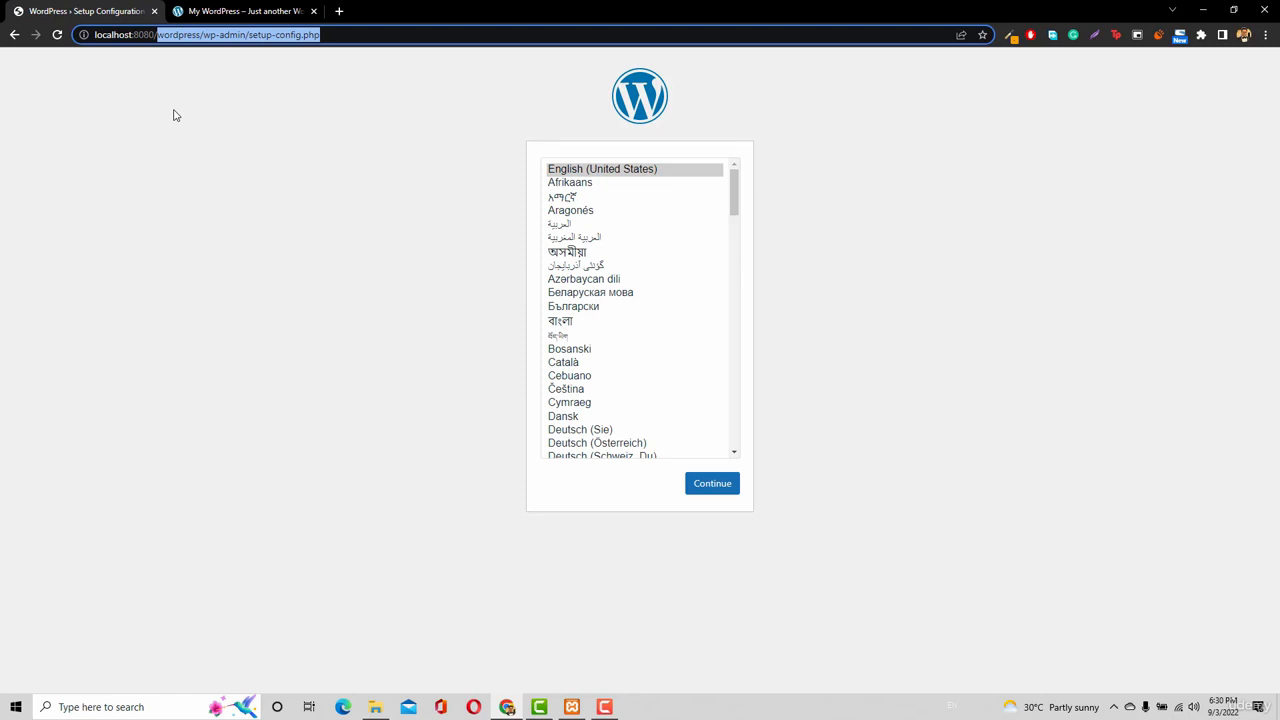
key(BackSpace)
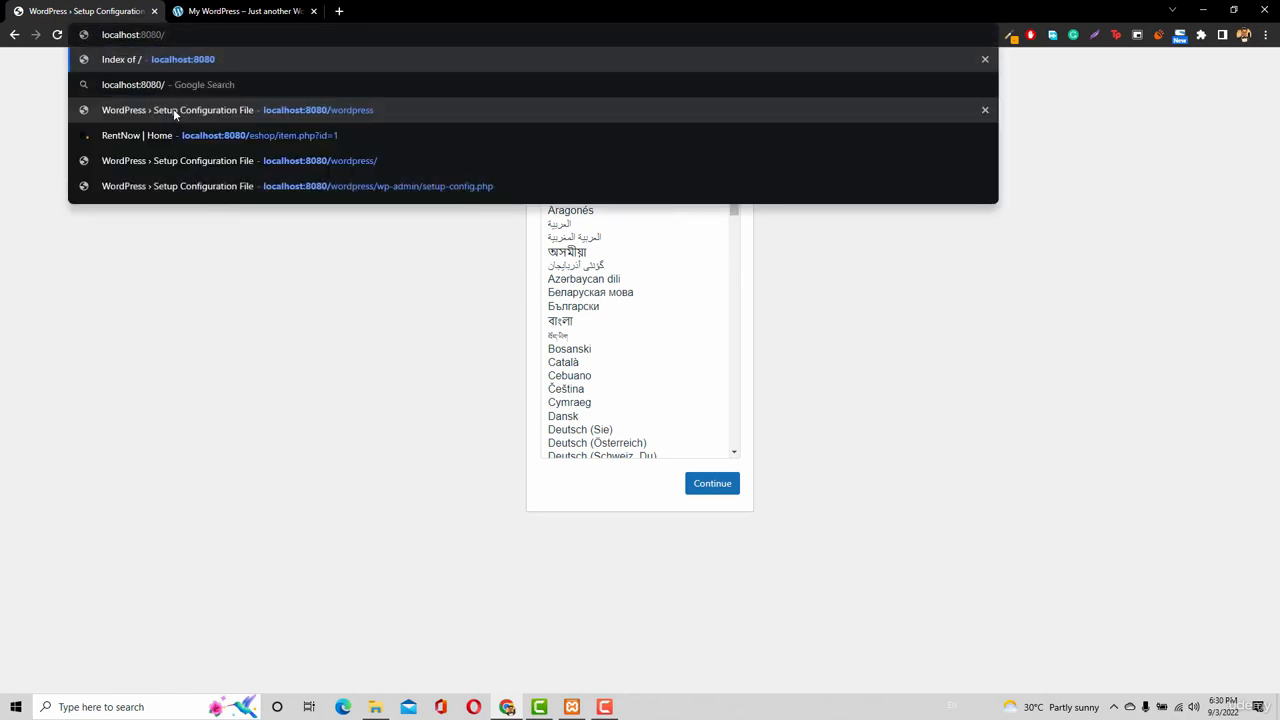
key(BackSpace)
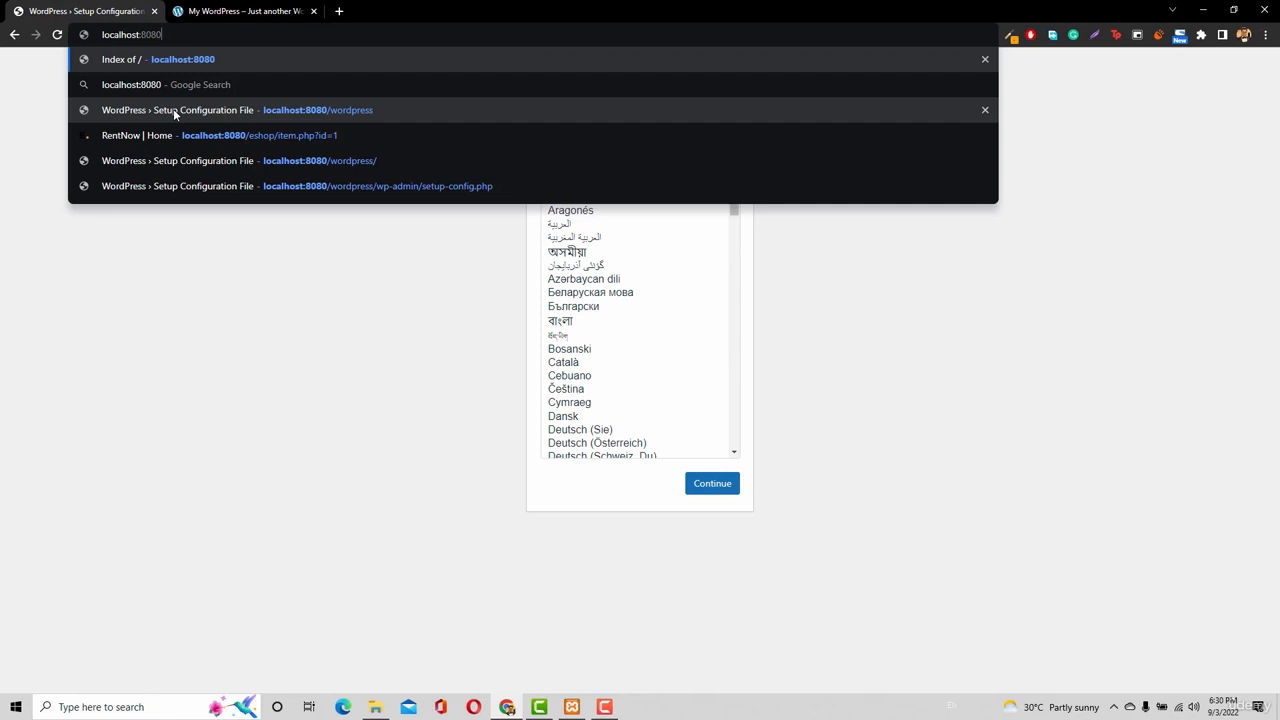
key(Return)
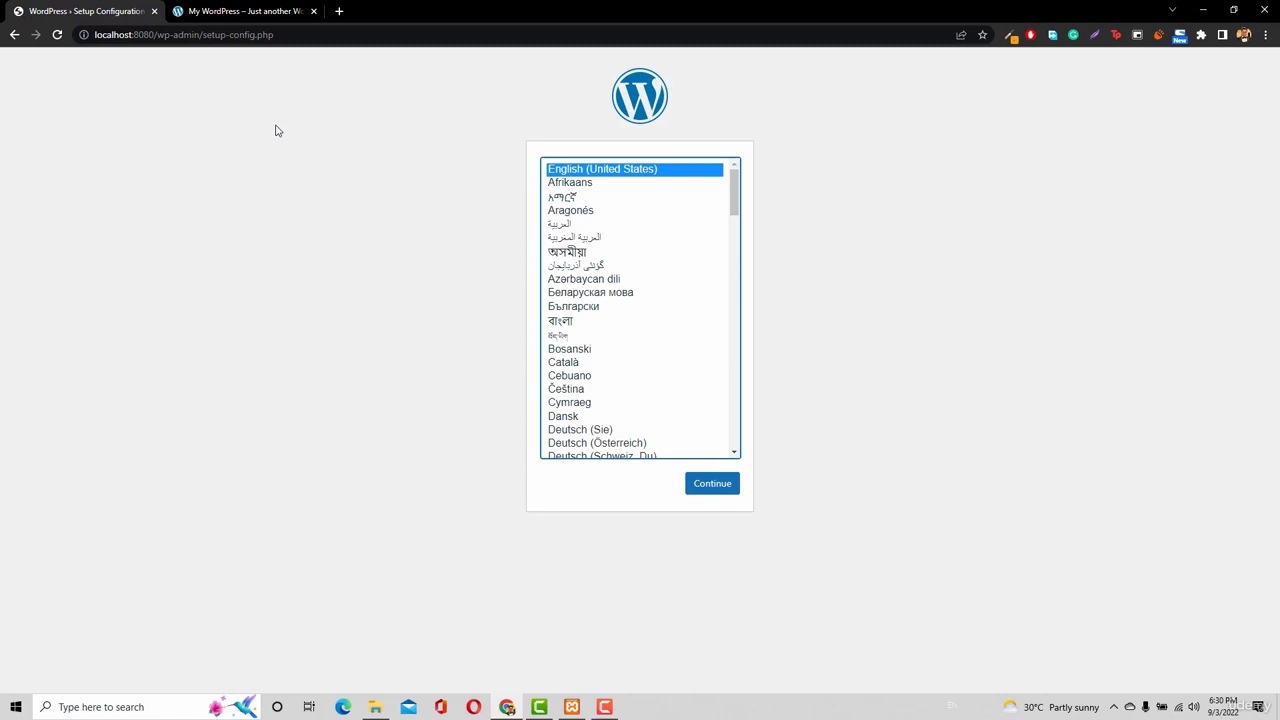
click(313, 11)
Continue in English (United States), review the required database details, and choose Let's go!
click(716, 487)
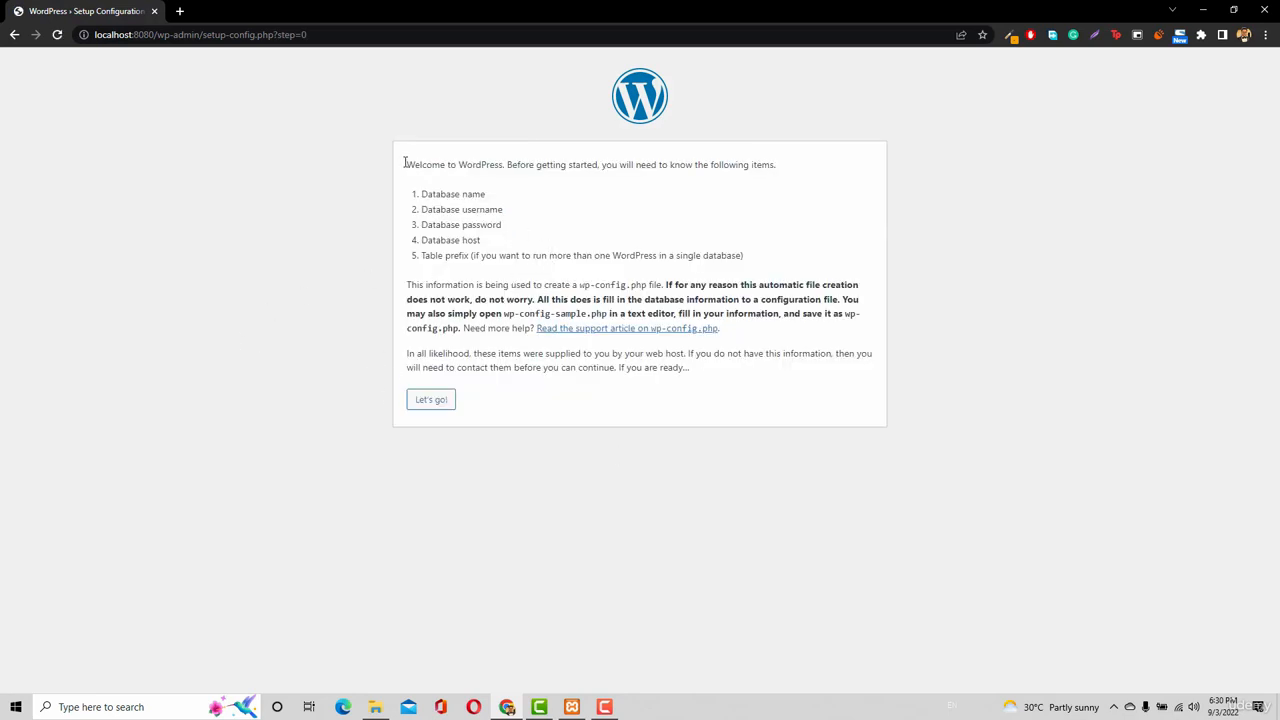
drag(508, 164, 615, 165)
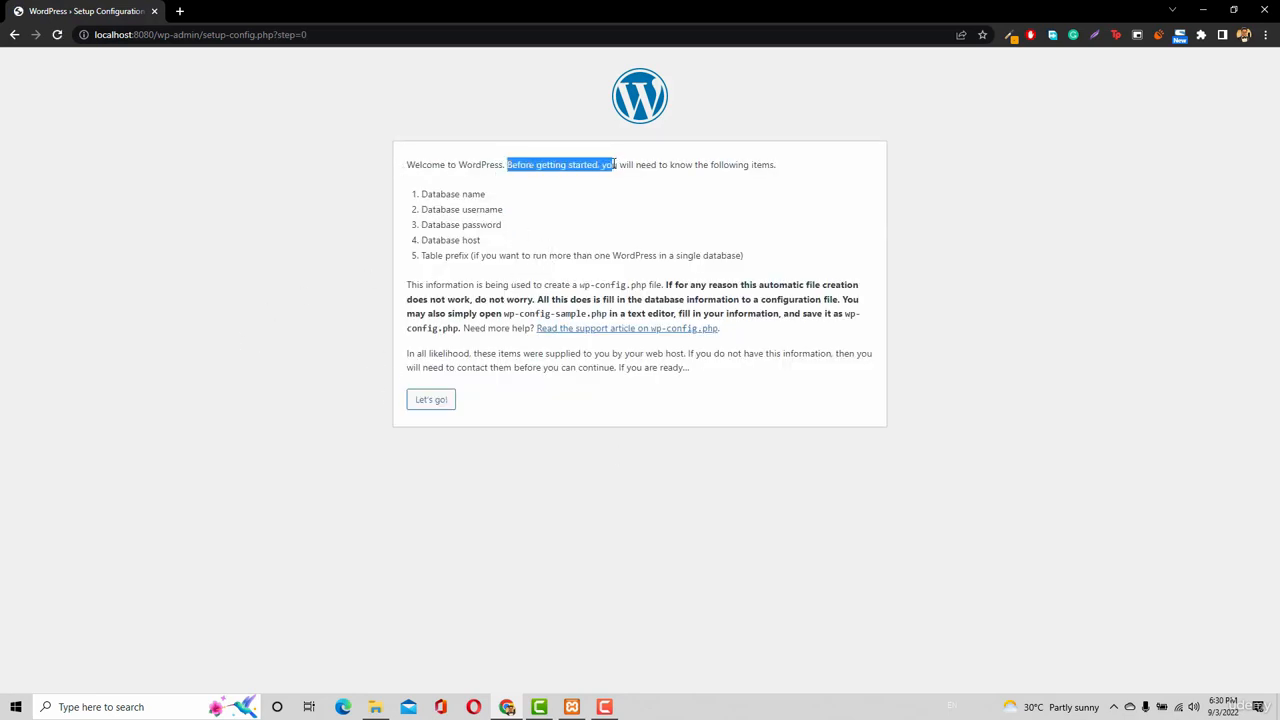
click(688, 170)
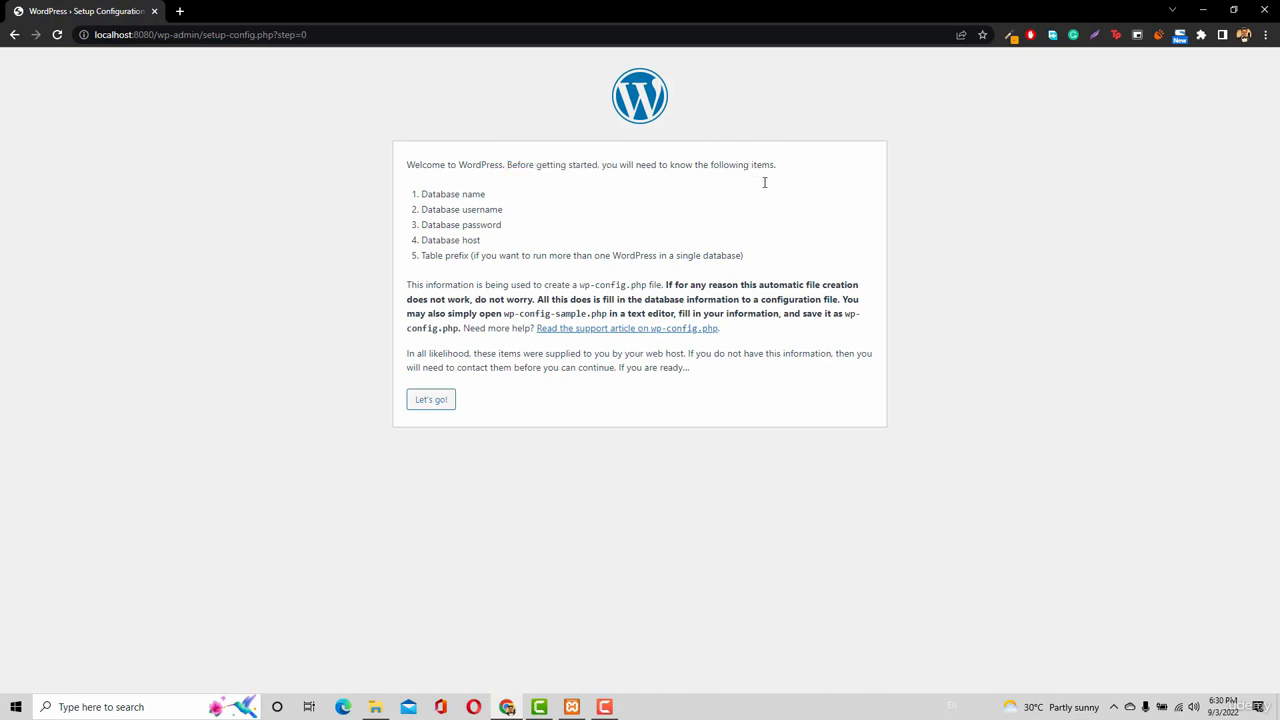
drag(420, 195, 512, 253)
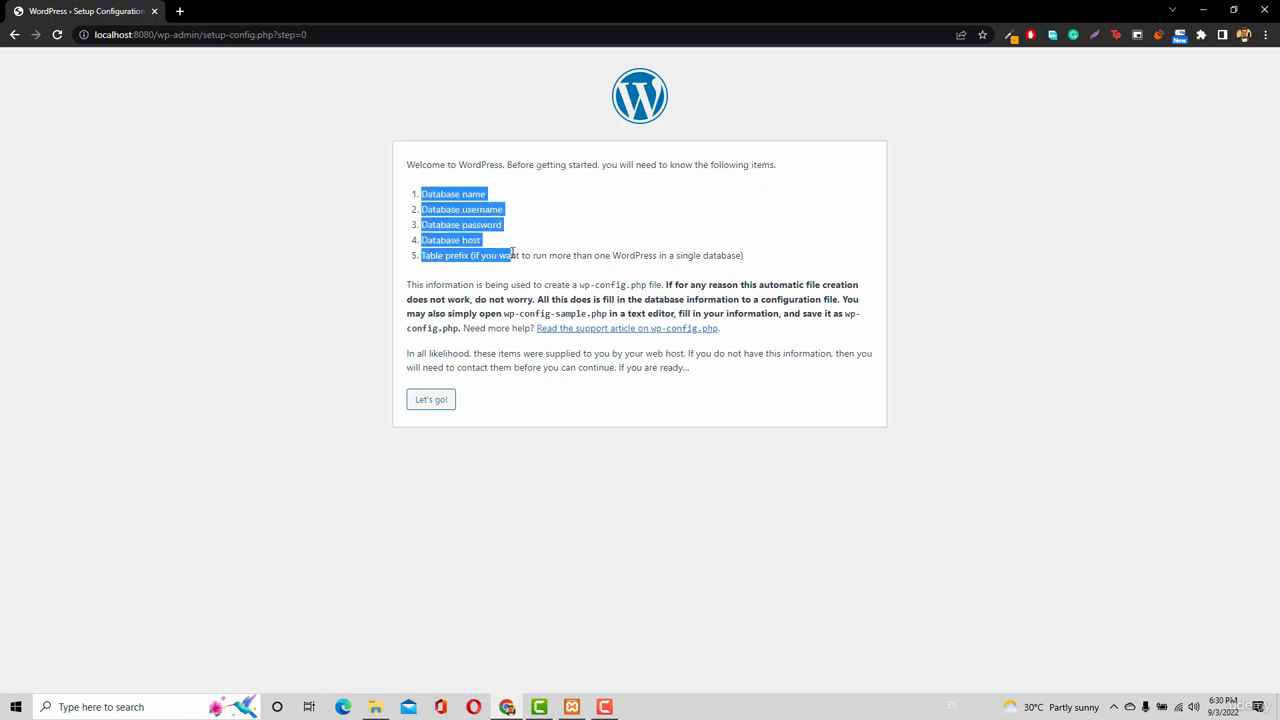
click(441, 406)
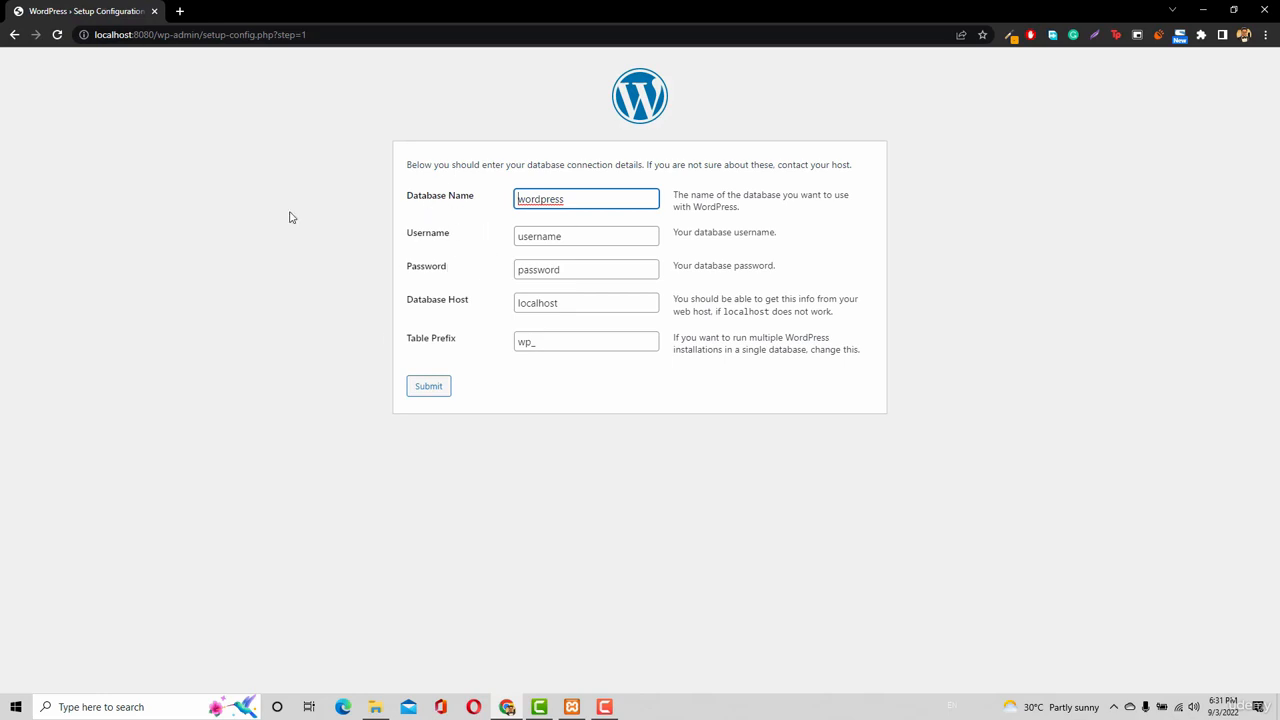
Load localhost:8080/phpmyadmin in a new browser tab.
click(570, 708)
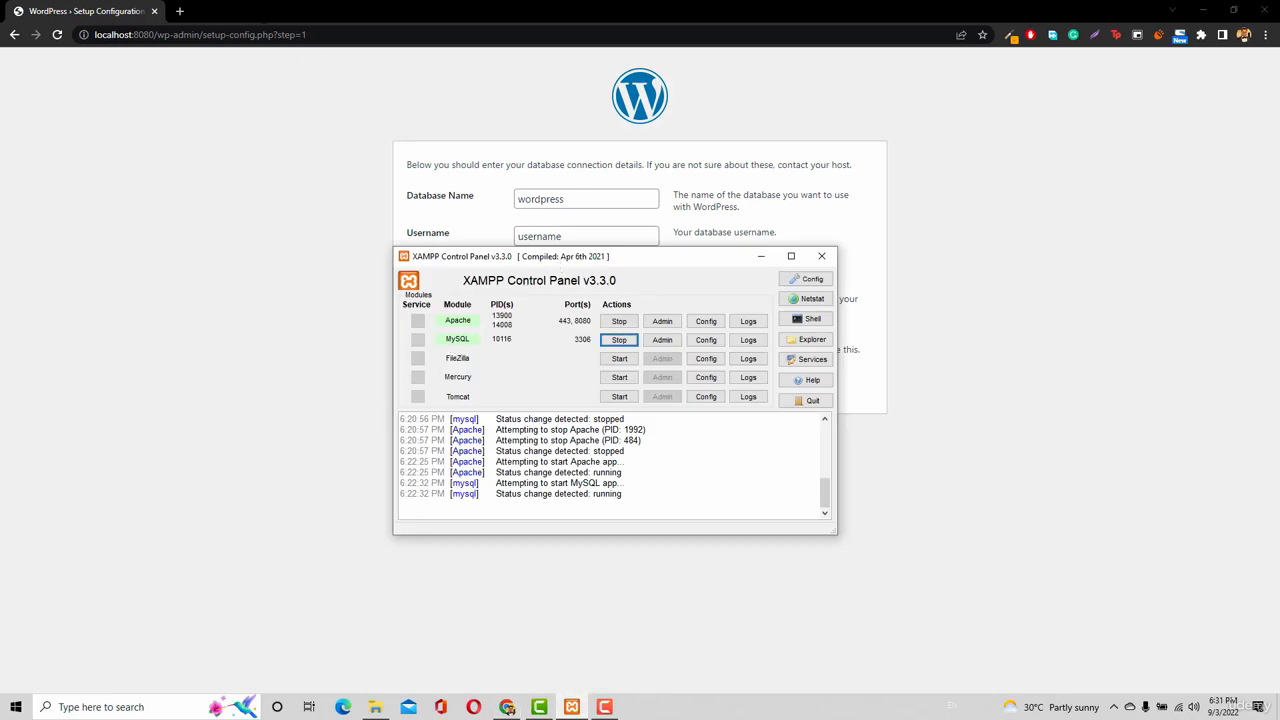
click(179, 11)
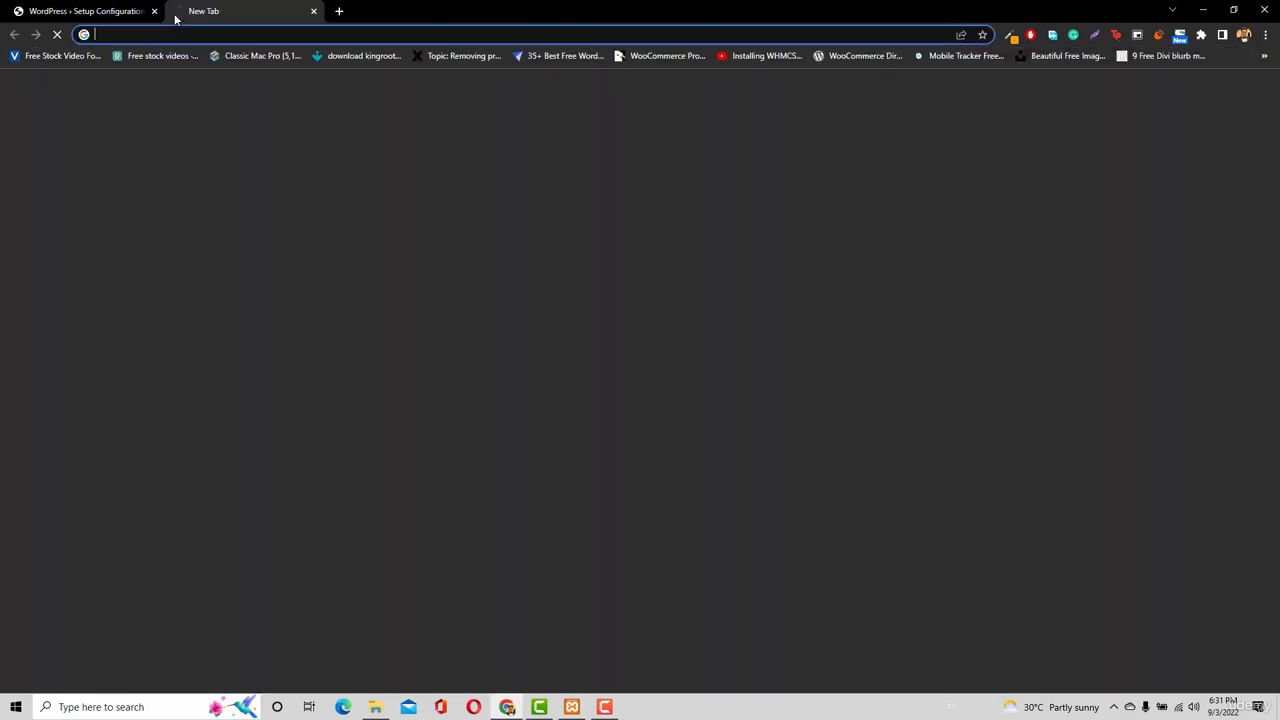
text(lo)
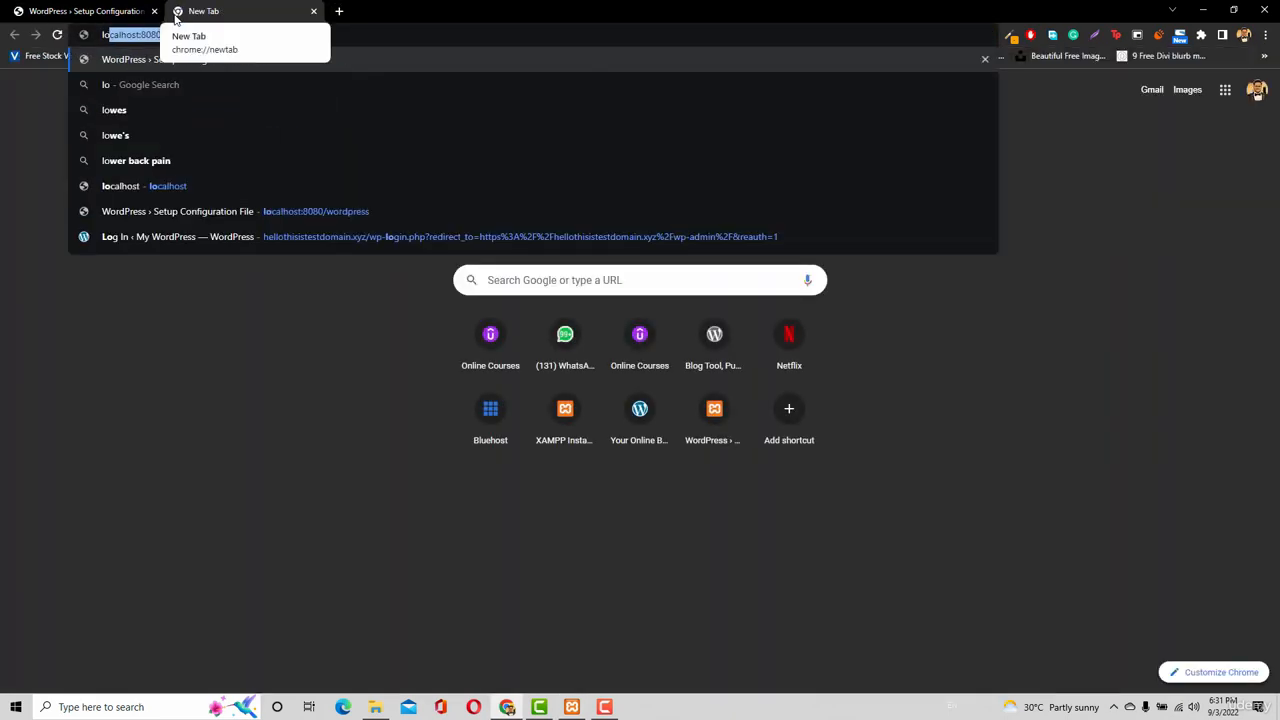
text(calhost)
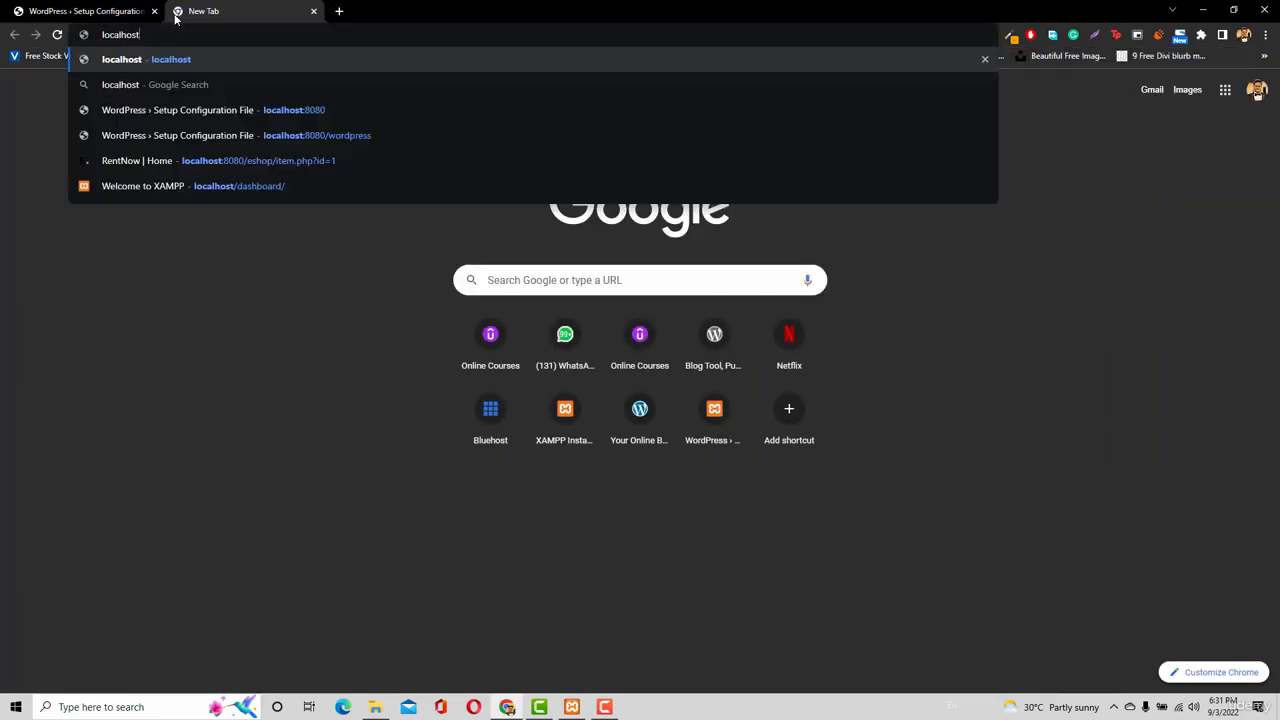
text(:80)
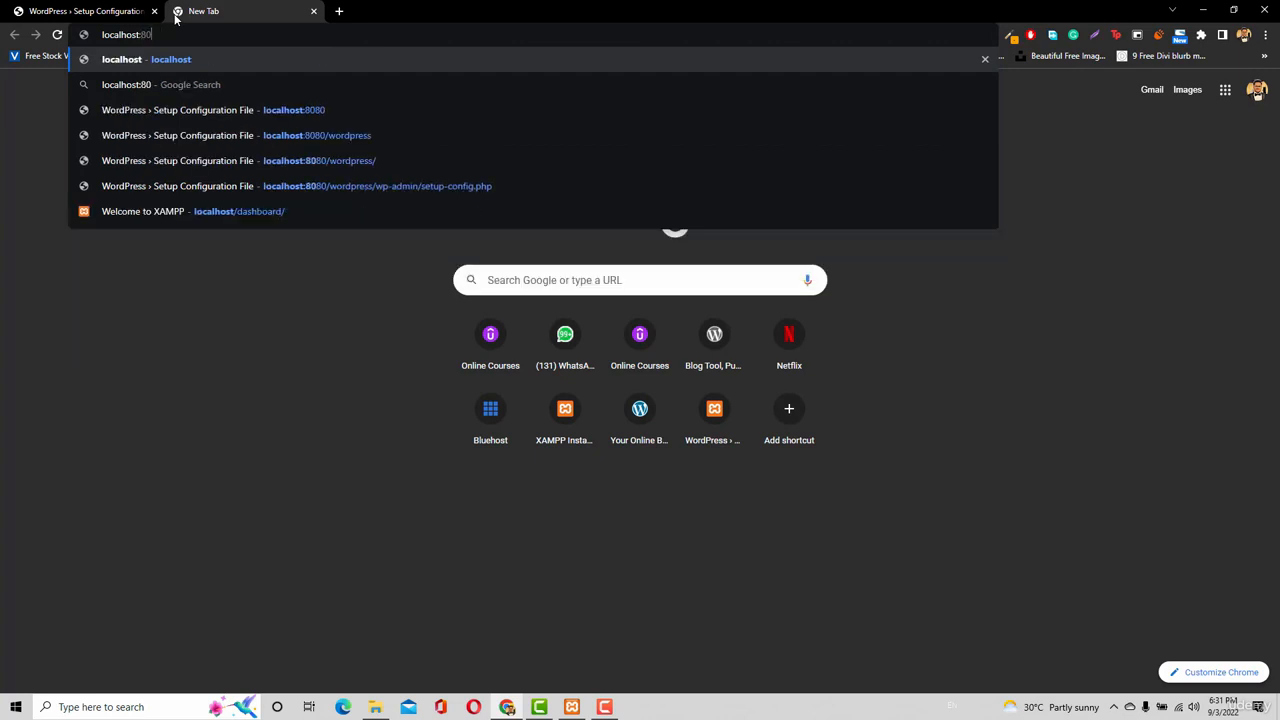
text(80/)
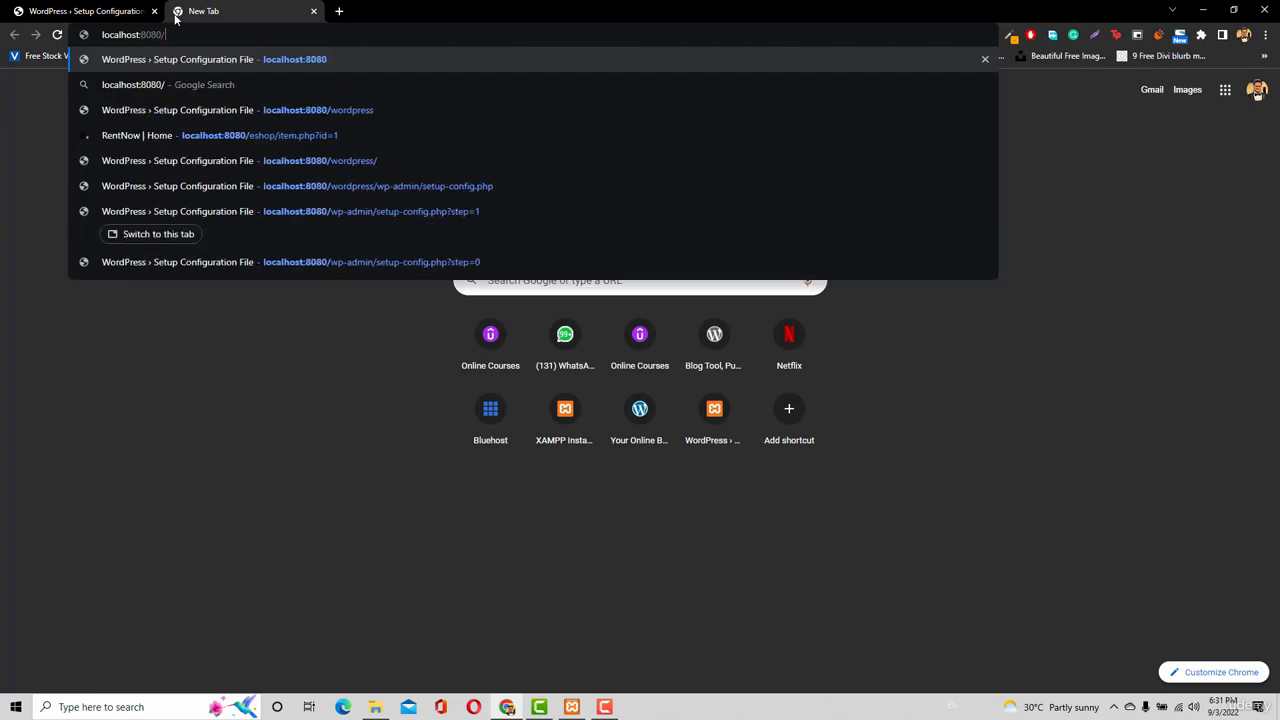
text(php)
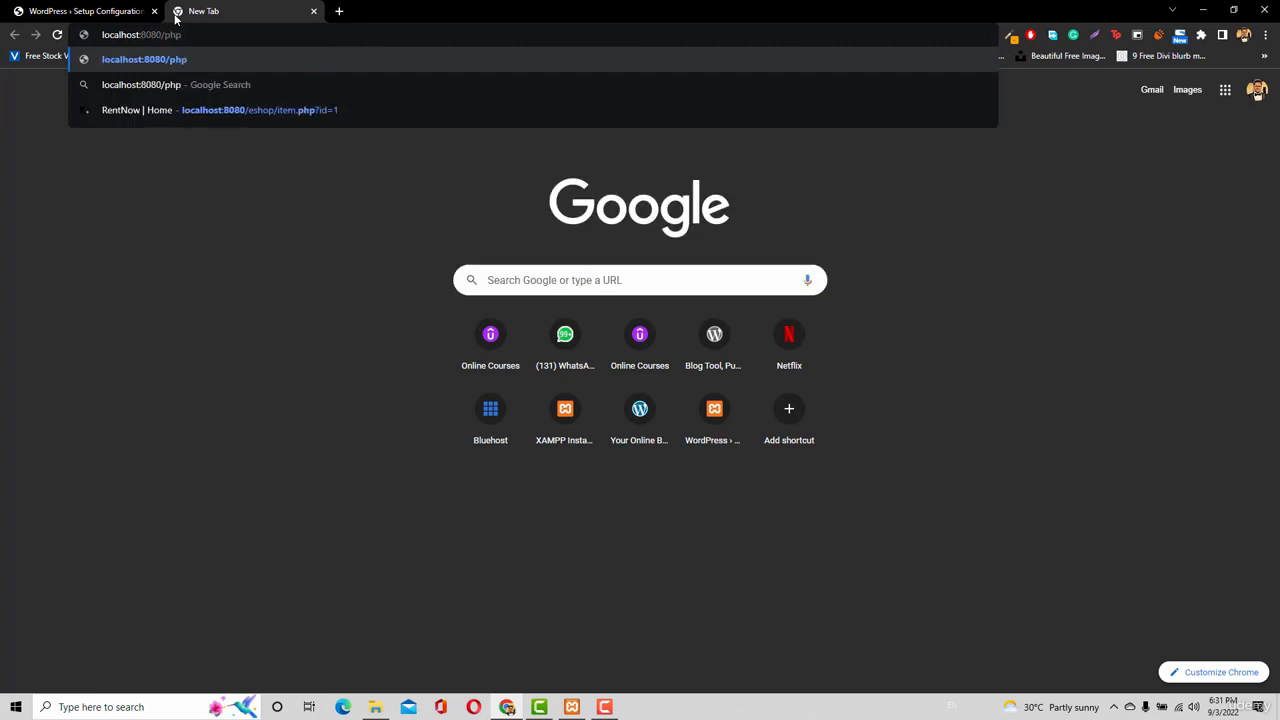
text(myadmin)
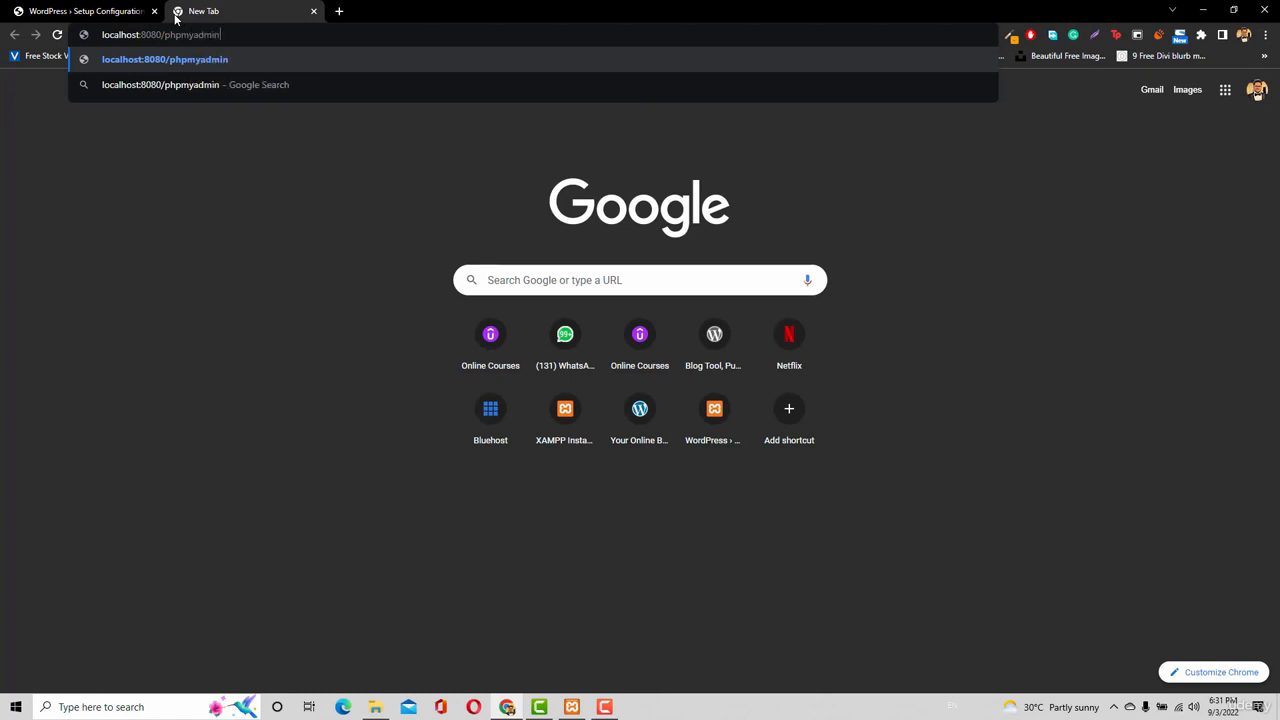
key(Return)
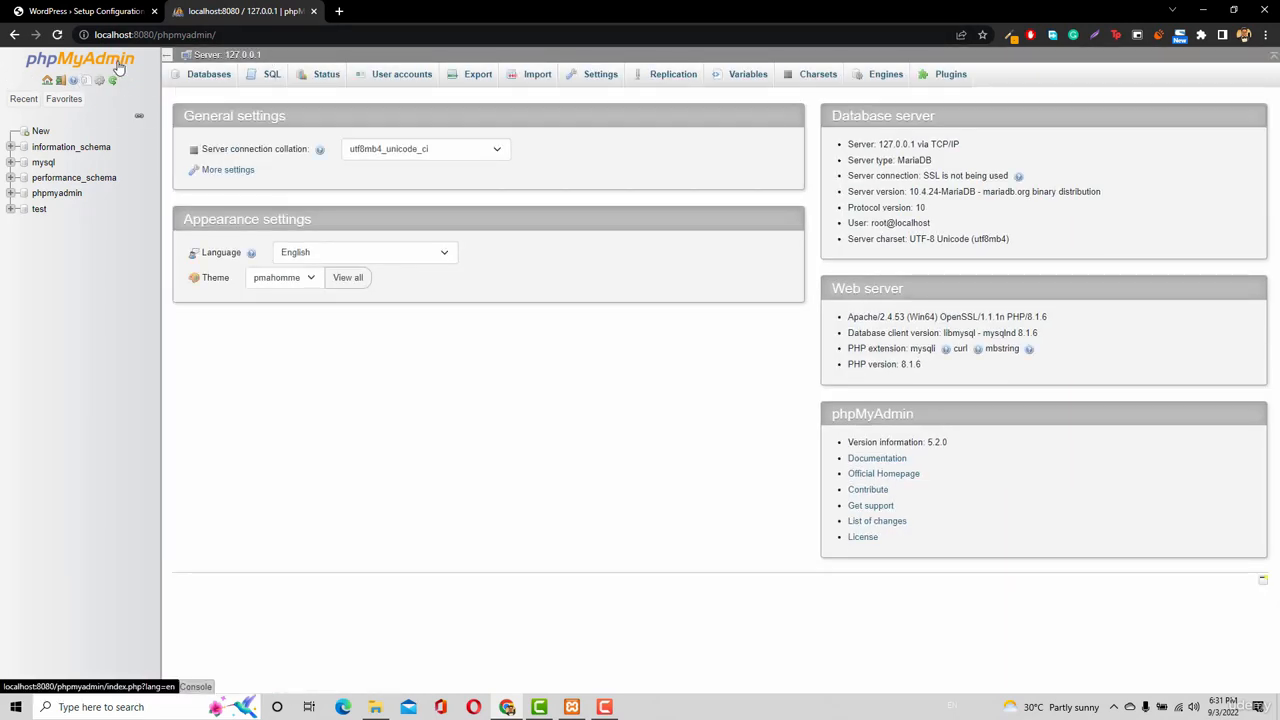
Check the WordPress database form, then show phpMyAdmin's User accounts list.
click(78, 11)
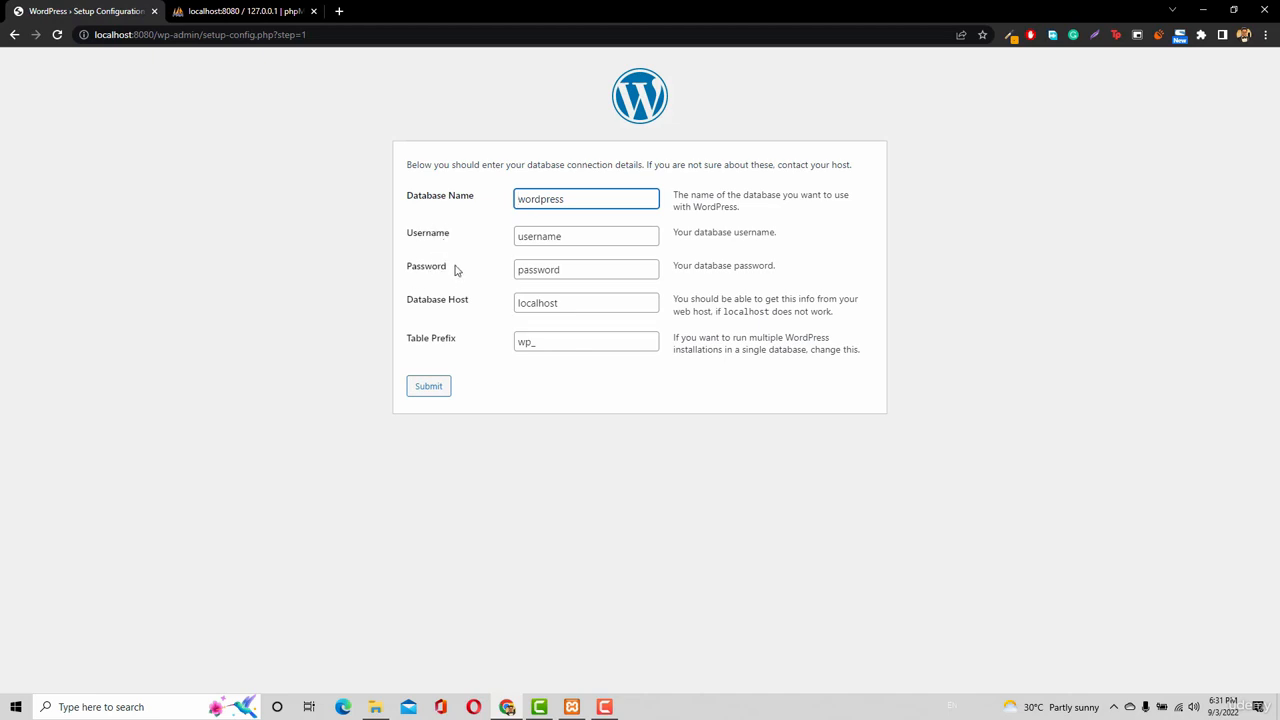
click(243, 11)
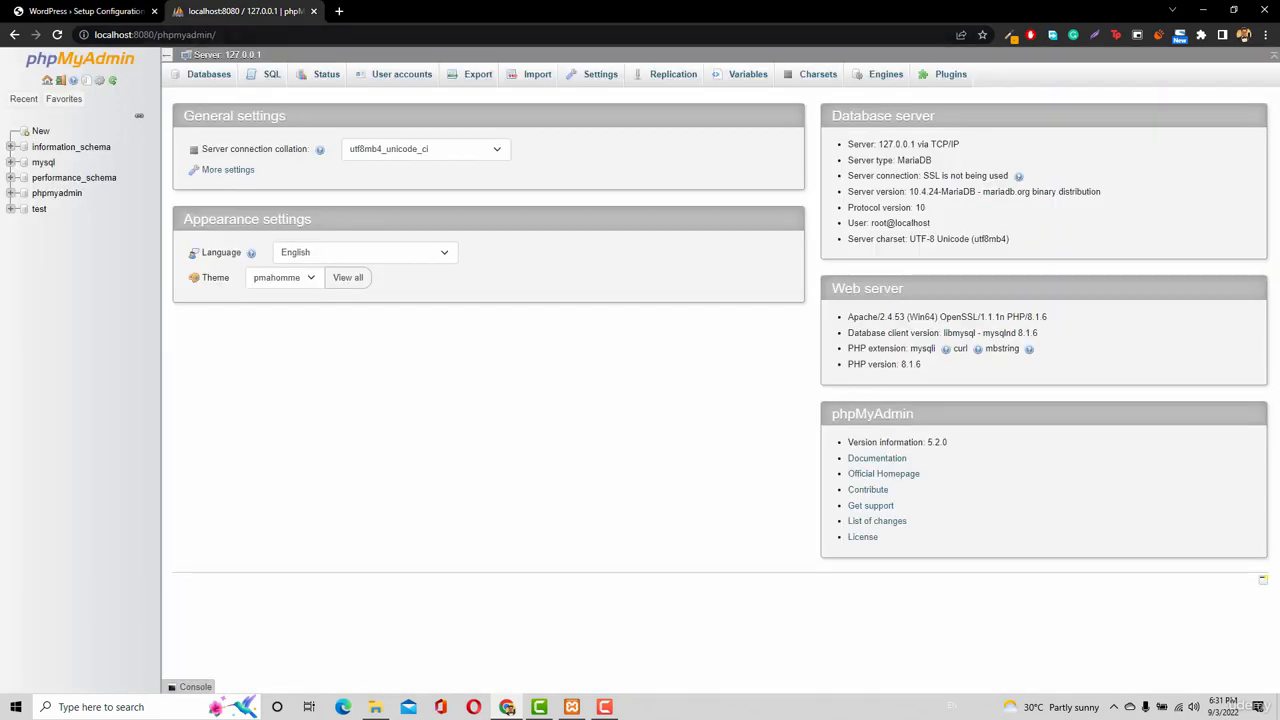
click(397, 80)
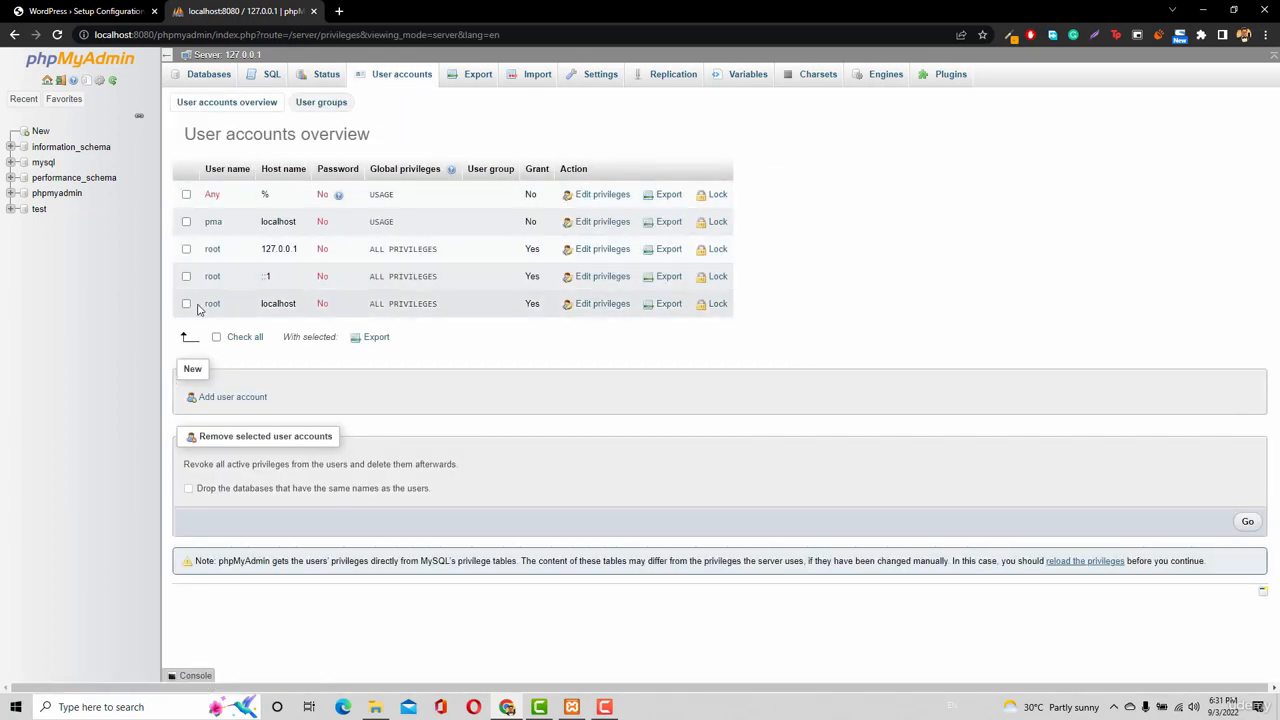
Start a new user account, enter its user name and set the host to localhost.
click(227, 399)
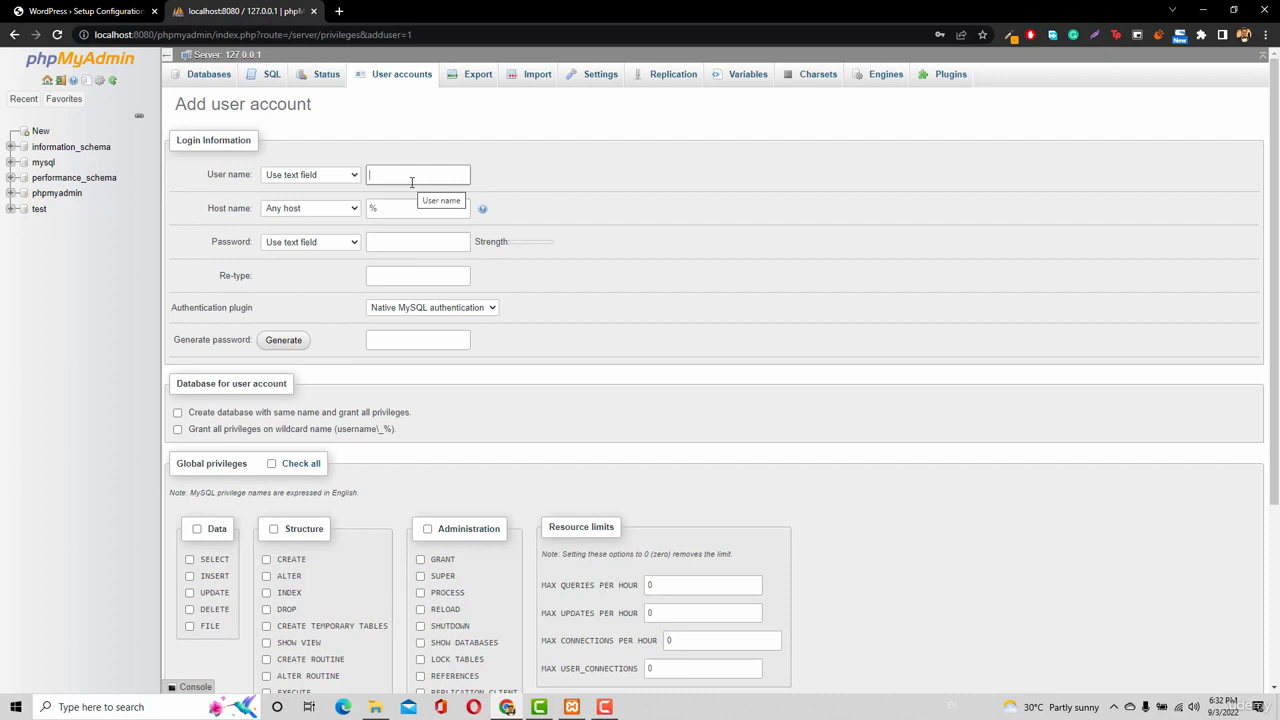
text(tanzeel)
click(408, 209)
double_click(404, 208)
key(BackSpace)
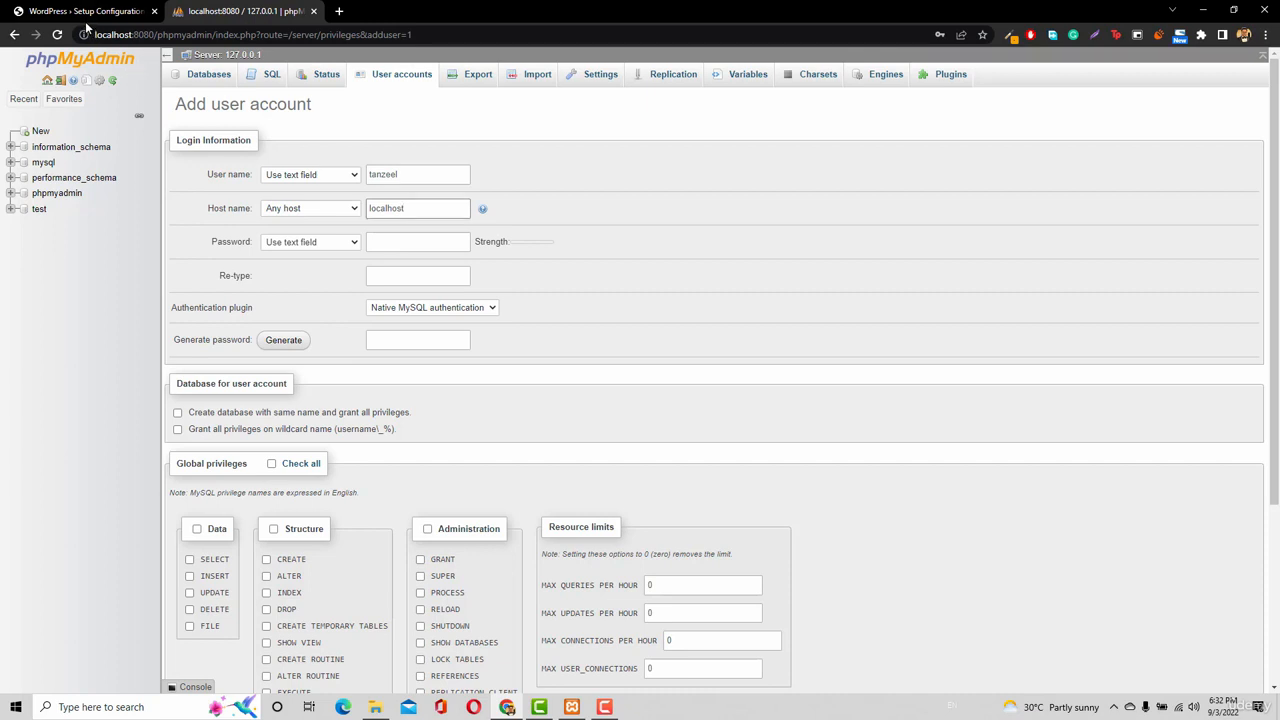
Enter the account password, re-type it to confirm, and check all global privileges.
click(423, 243)
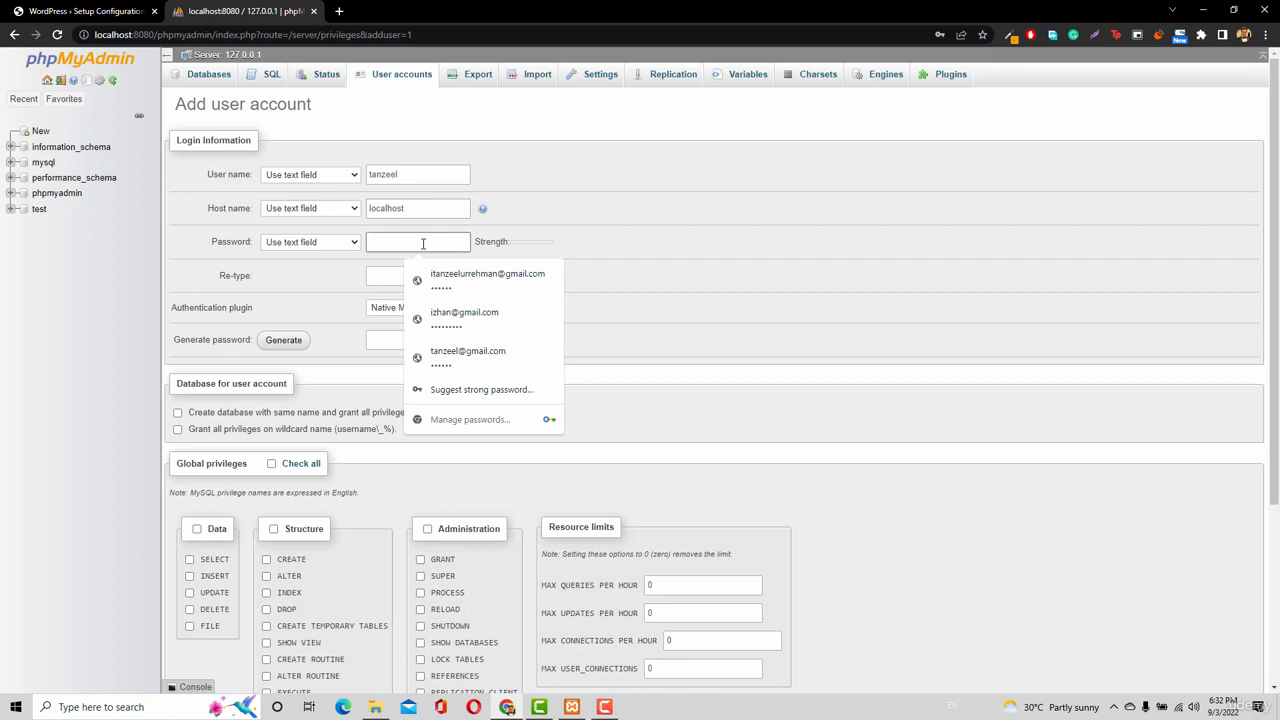
text(1234)
click(576, 238)
click(438, 213)
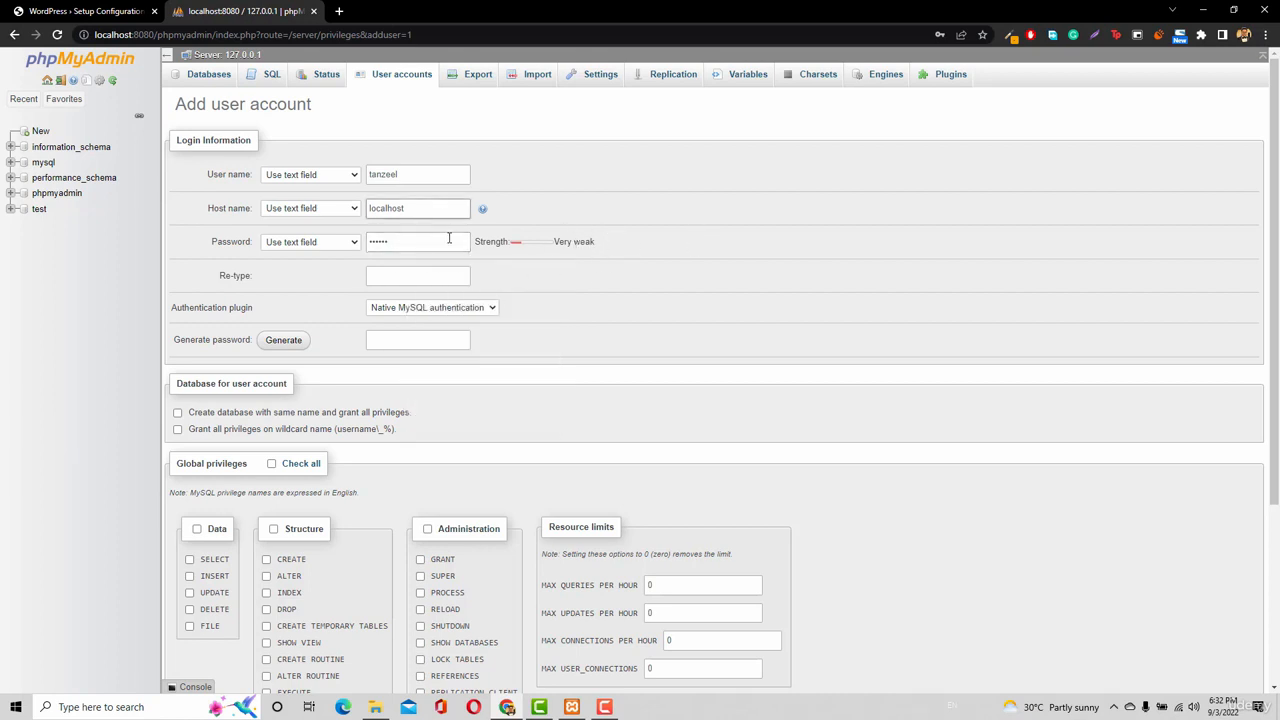
click(449, 238)
click(390, 275)
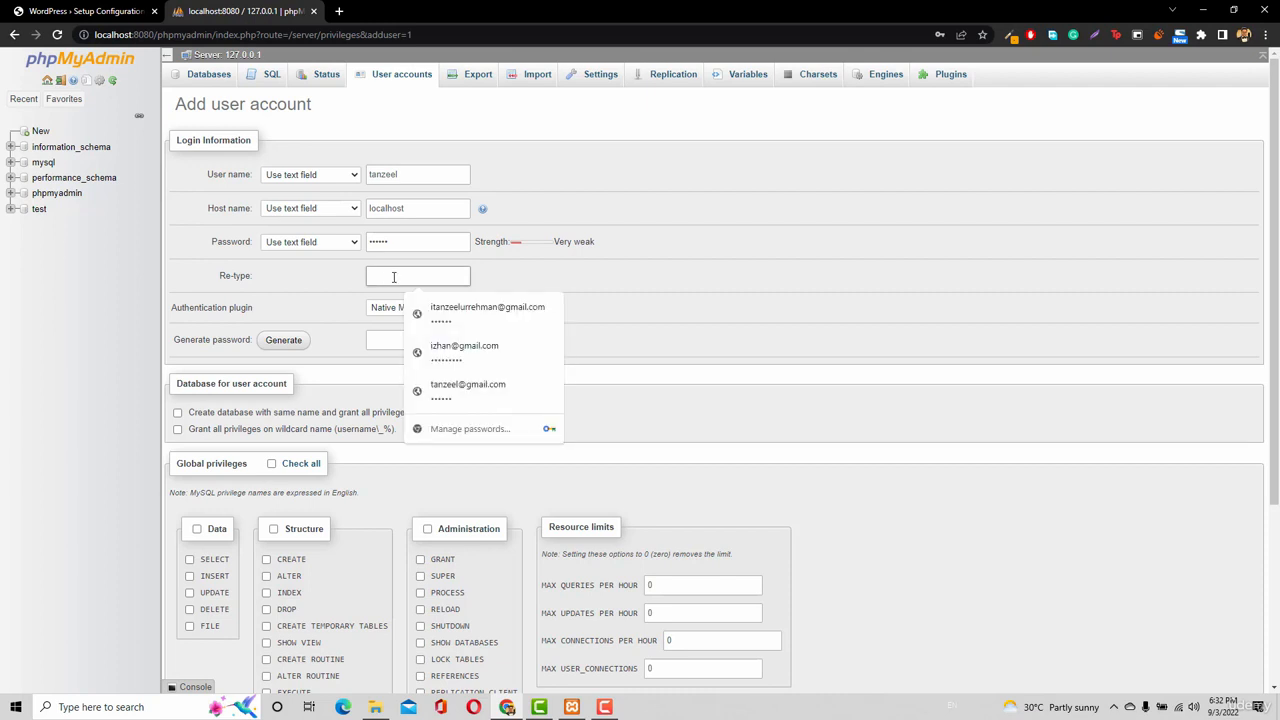
text(1)
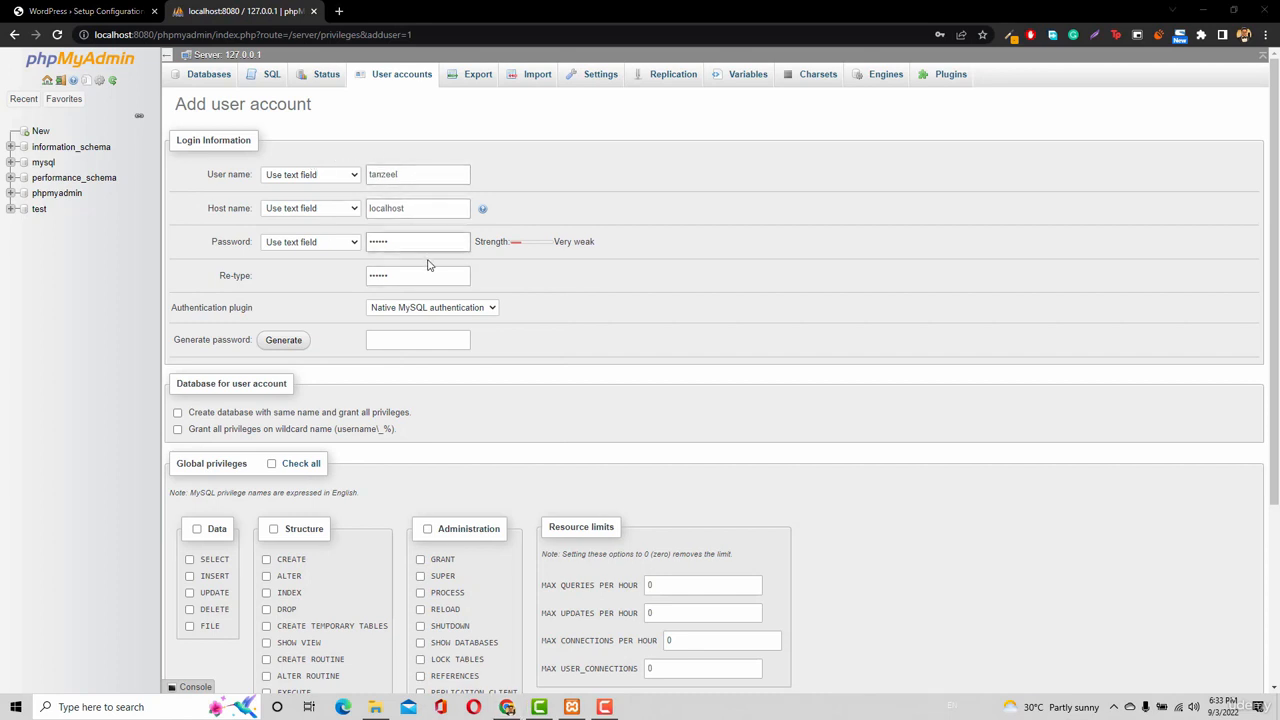
click(297, 466)
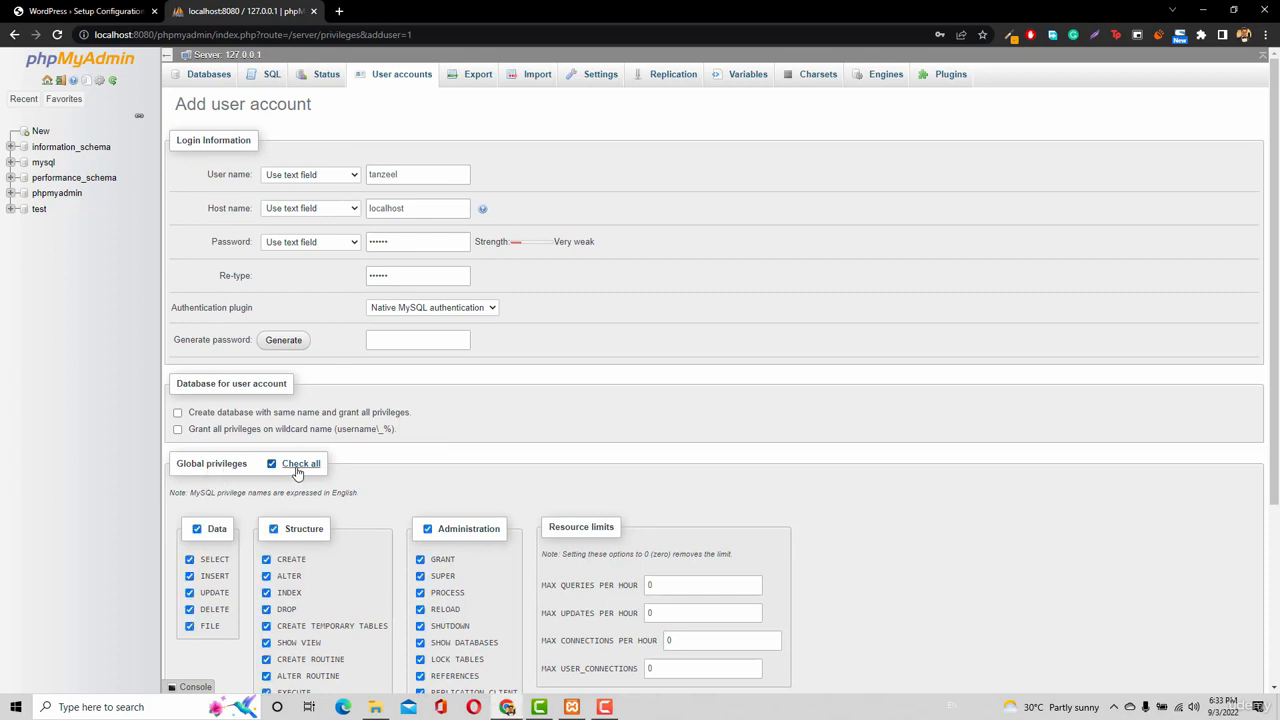
Submit the form with Go to create the localhost user, then return to WordPress setup.
scroll(297, 473, down, 3)
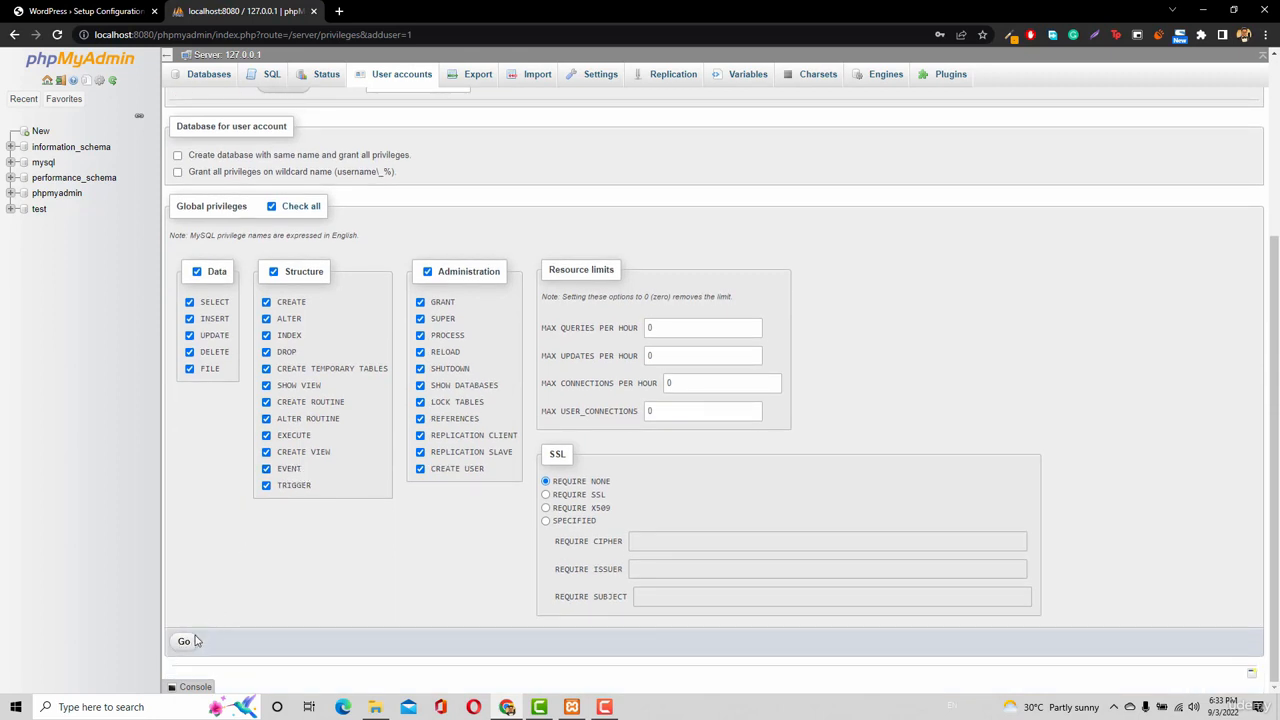
click(188, 643)
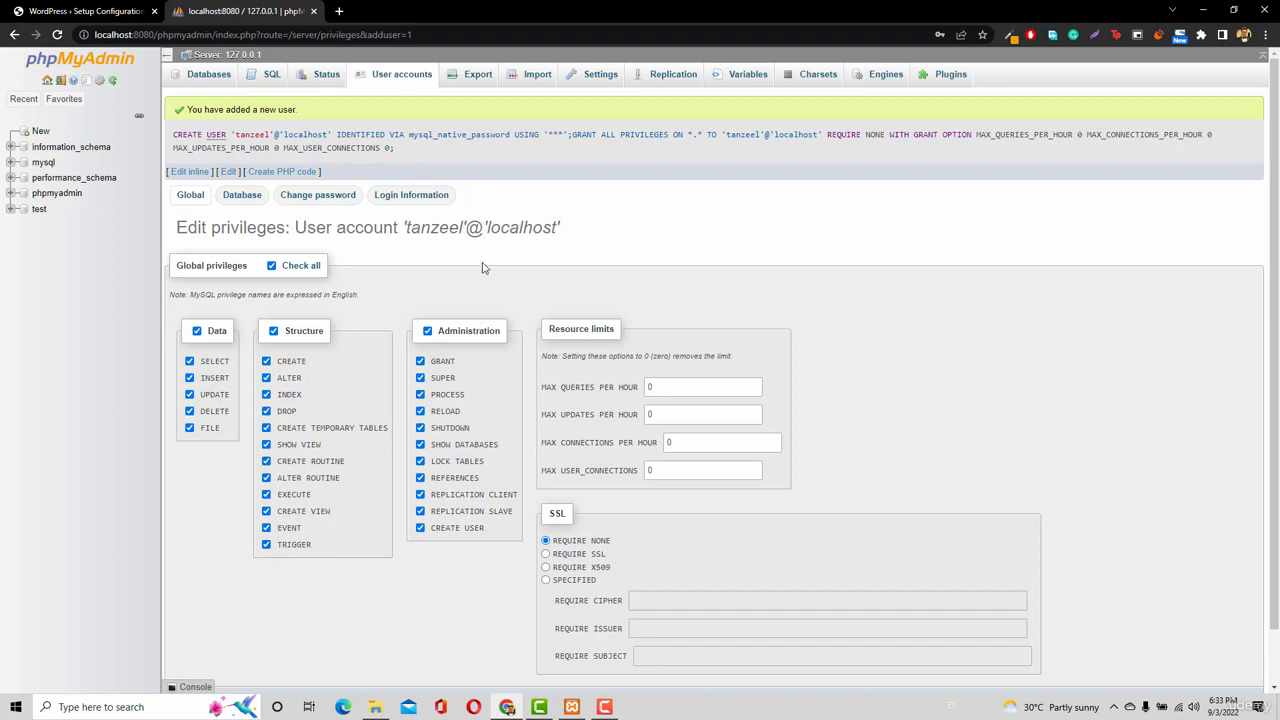
click(90, 11)
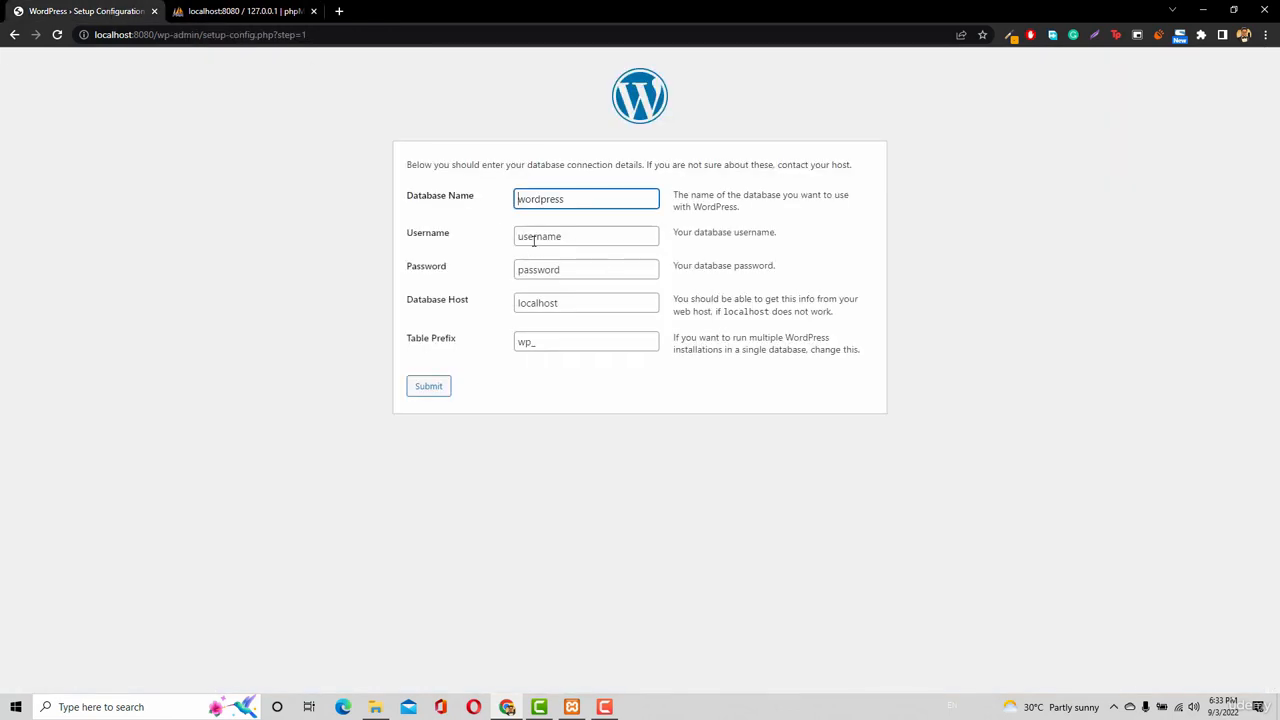
Replace the setup form's Username and Password with the new MySQL user's name and password.
double_click(534, 237)
text(tanzeel)
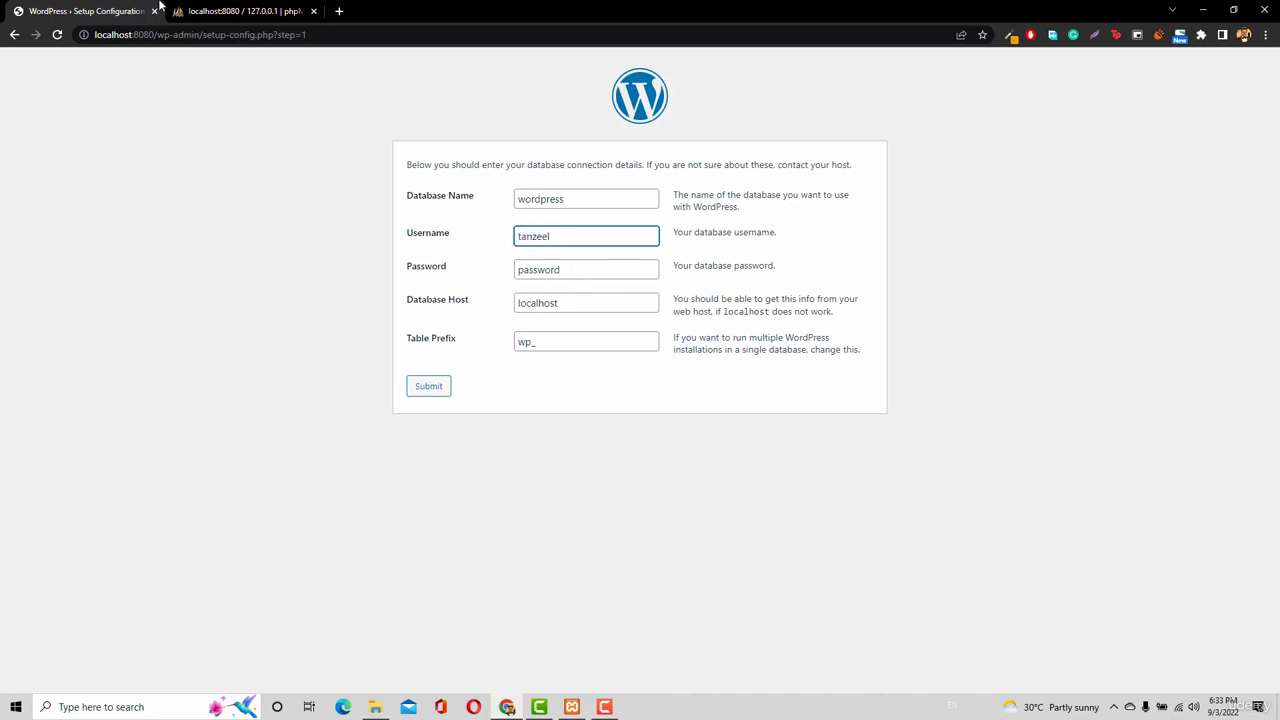
click(195, 11)
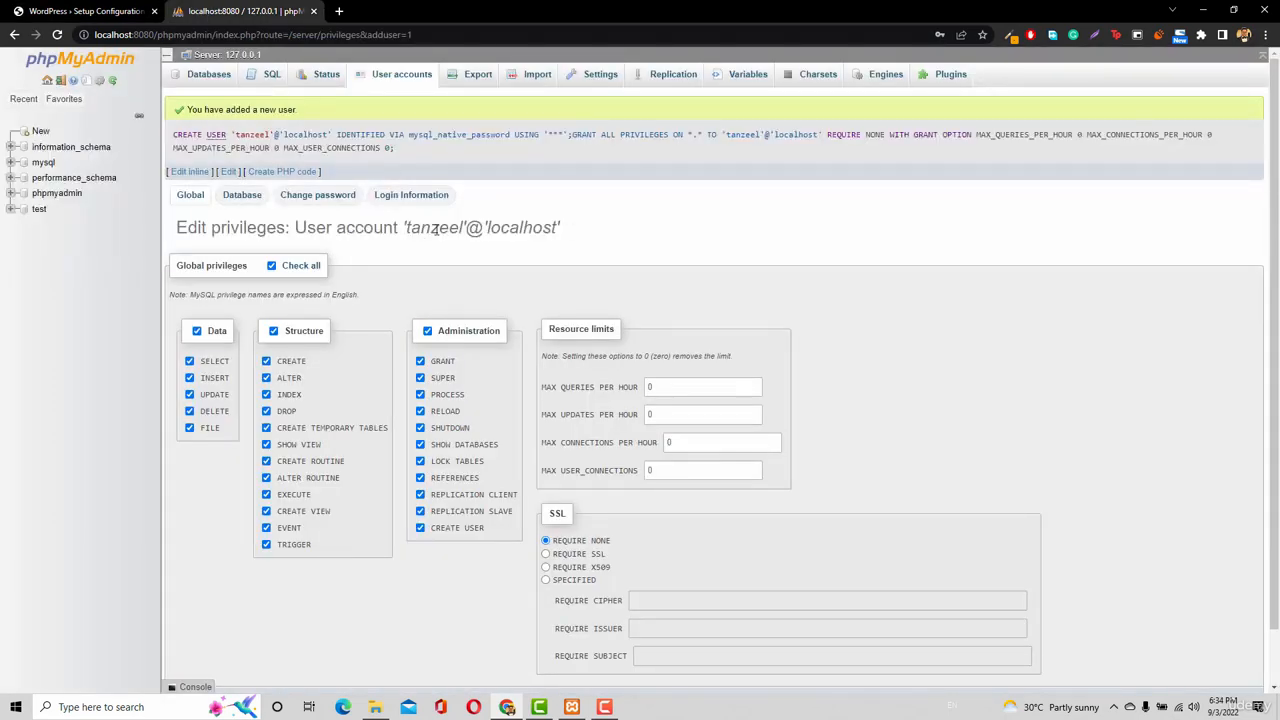
click(108, 12)
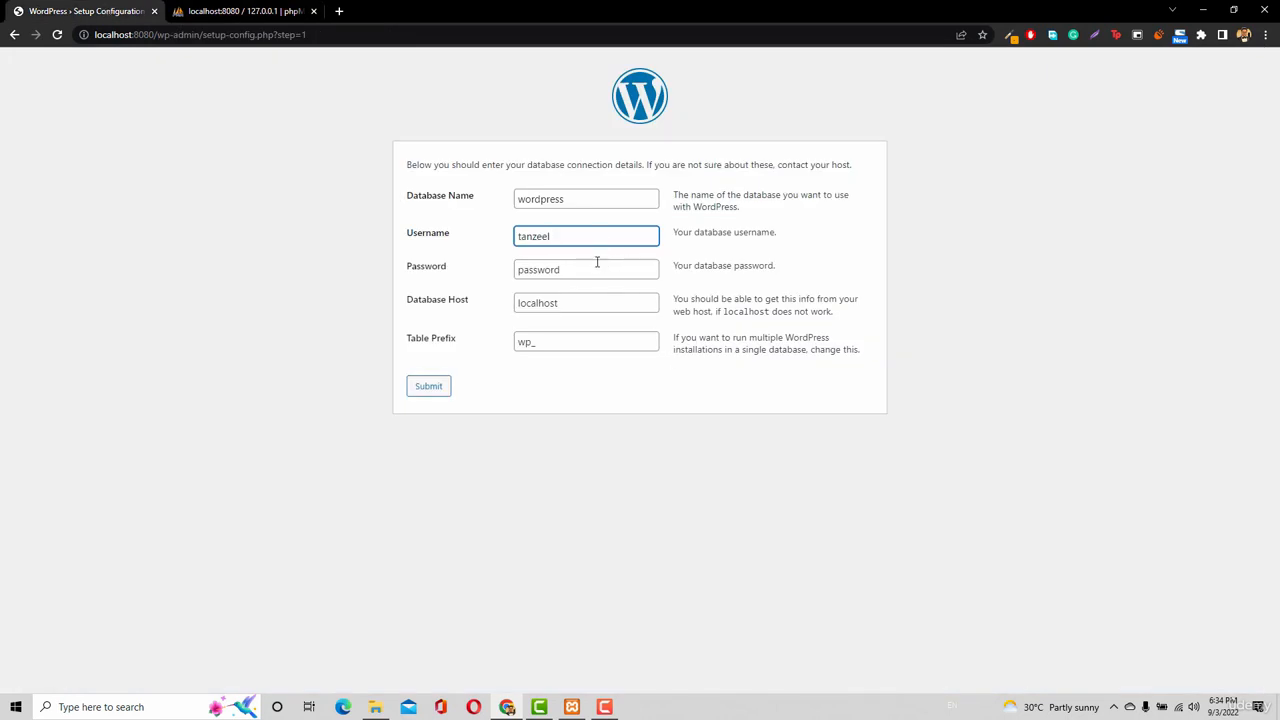
click(597, 265)
double_click(597, 268)
text(qw)
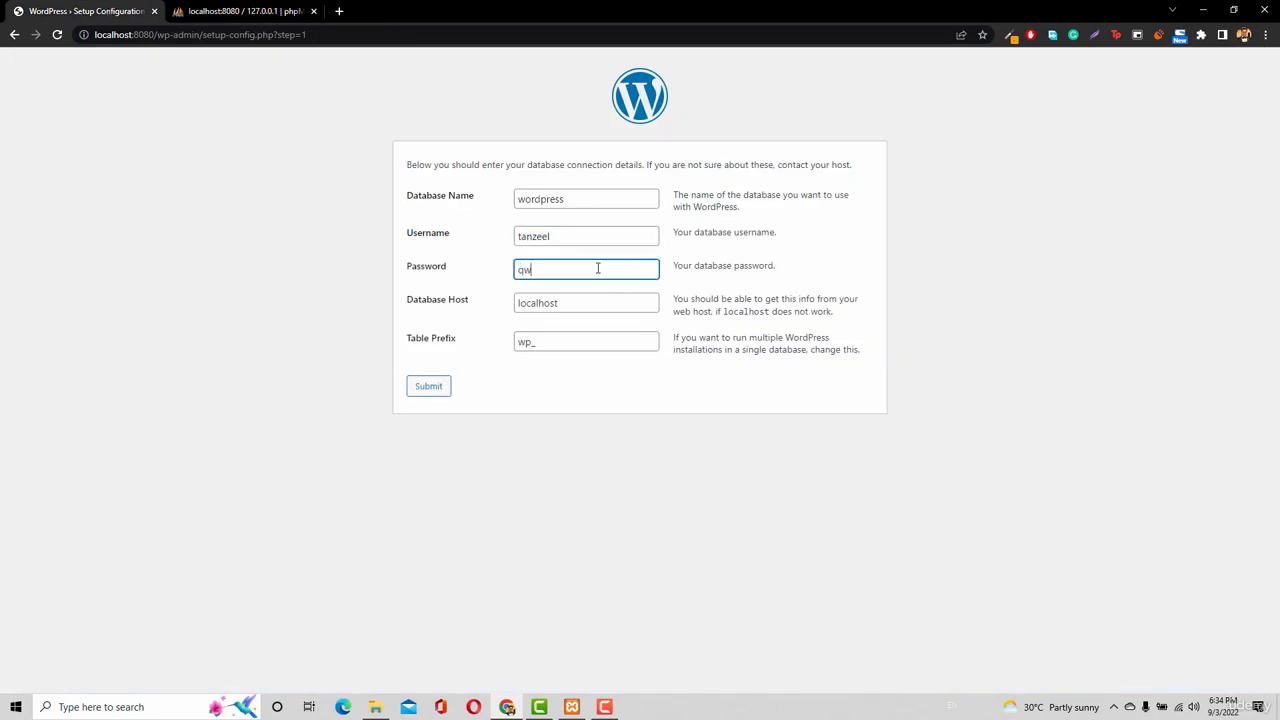
text(erty)
click(205, 11)
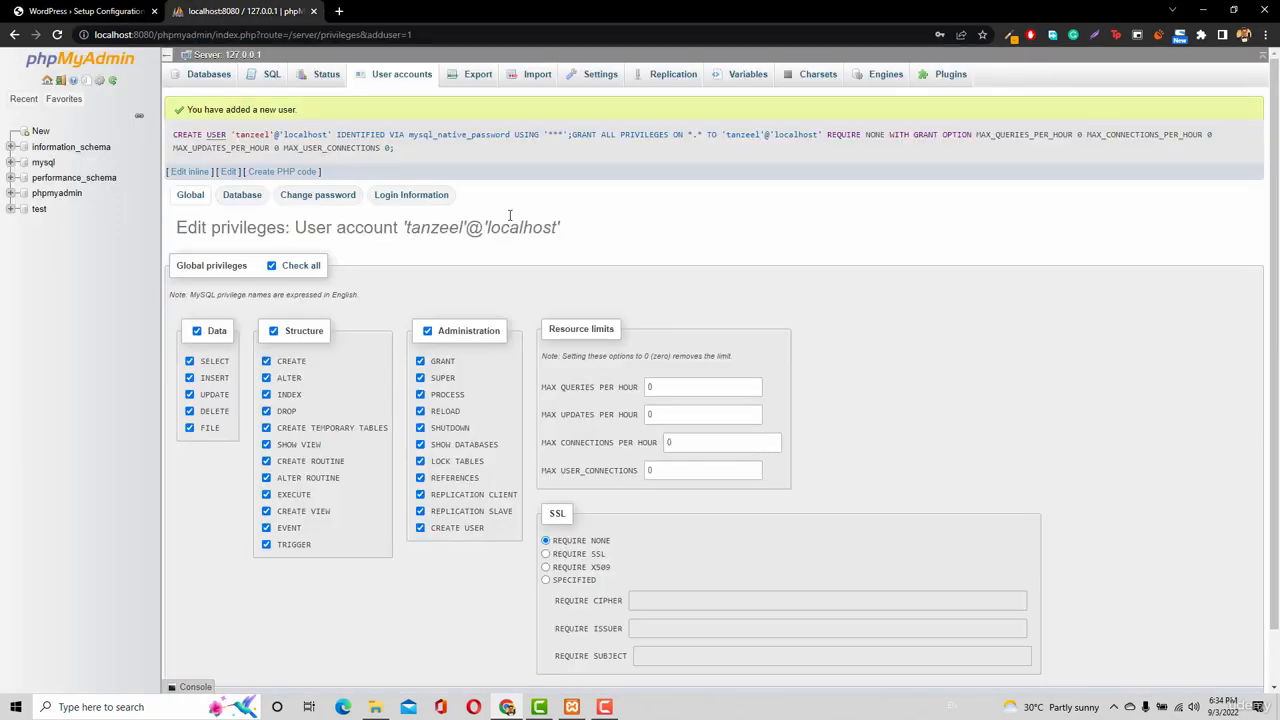
click(28, 9)
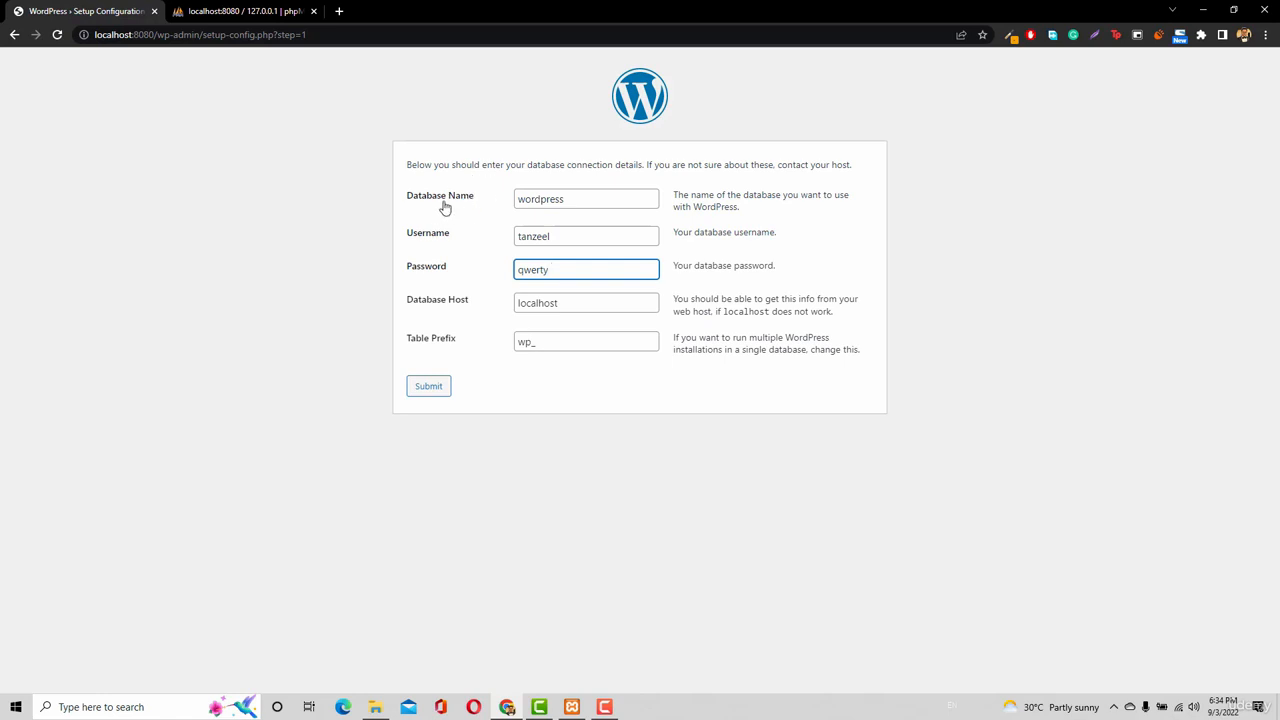
click(212, 12)
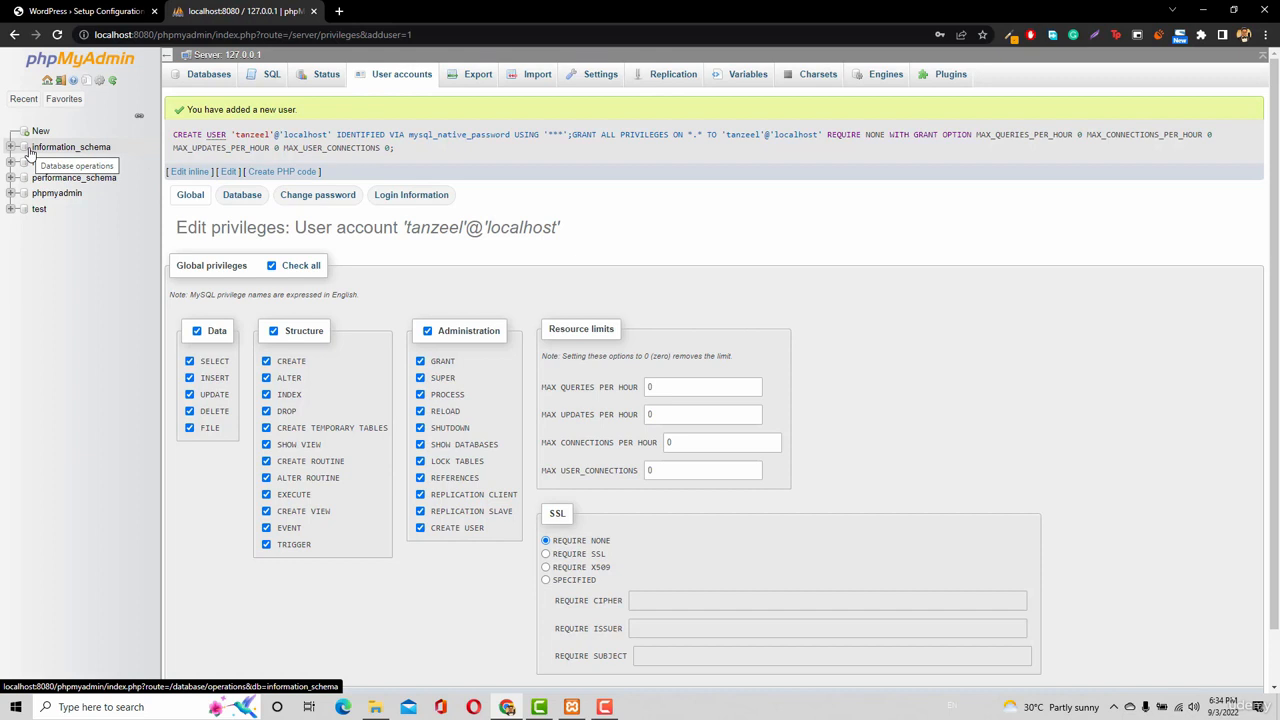
Create an empty database named wp from phpMyAdmin's New page.
click(66, 99)
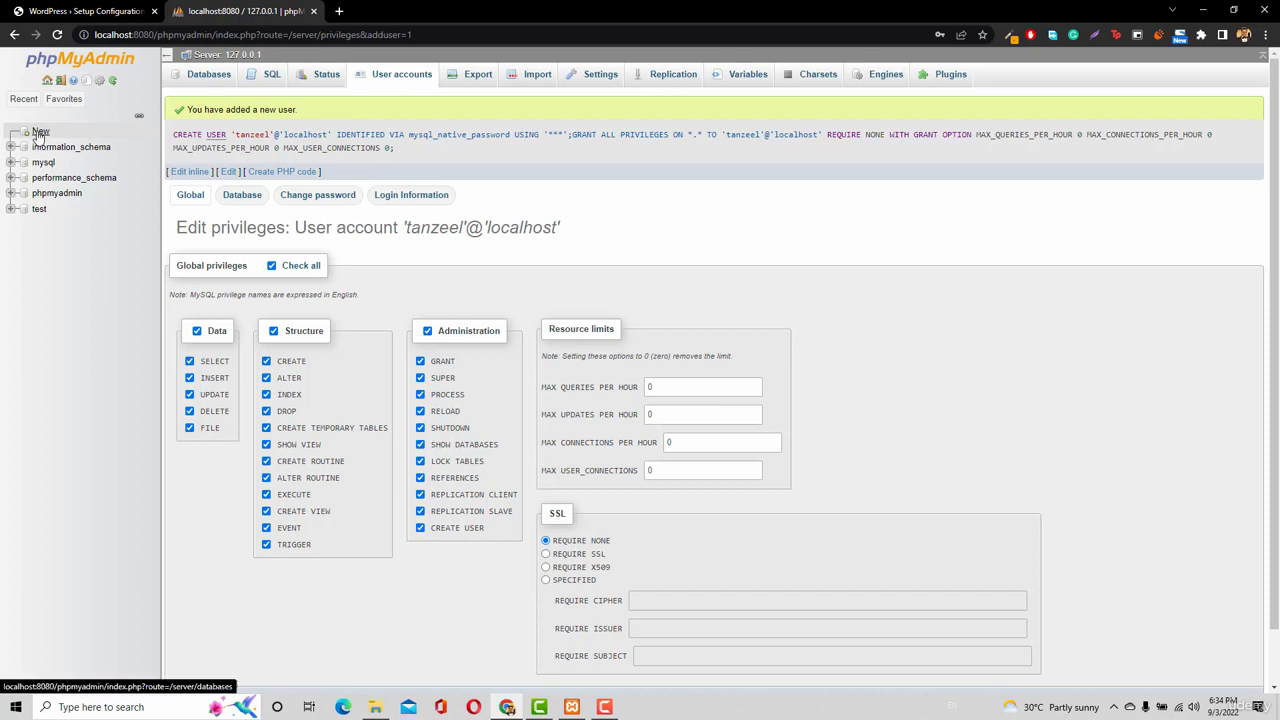
click(38, 134)
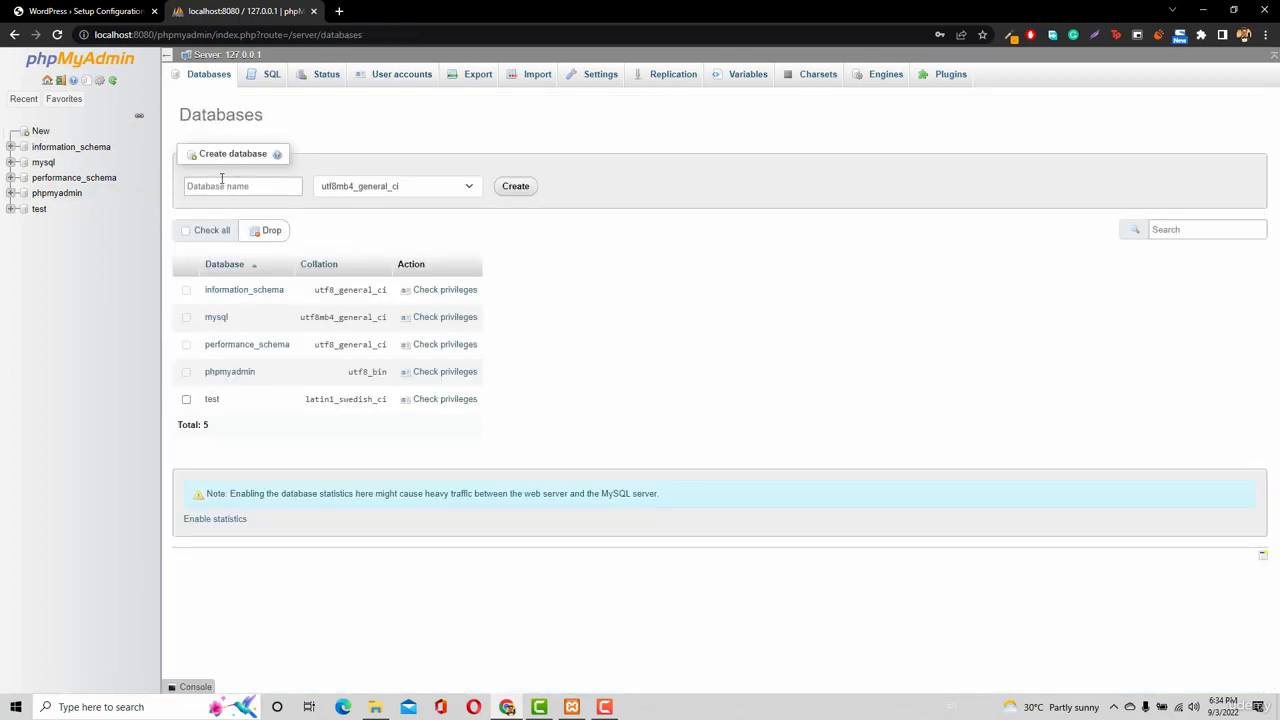
click(256, 183)
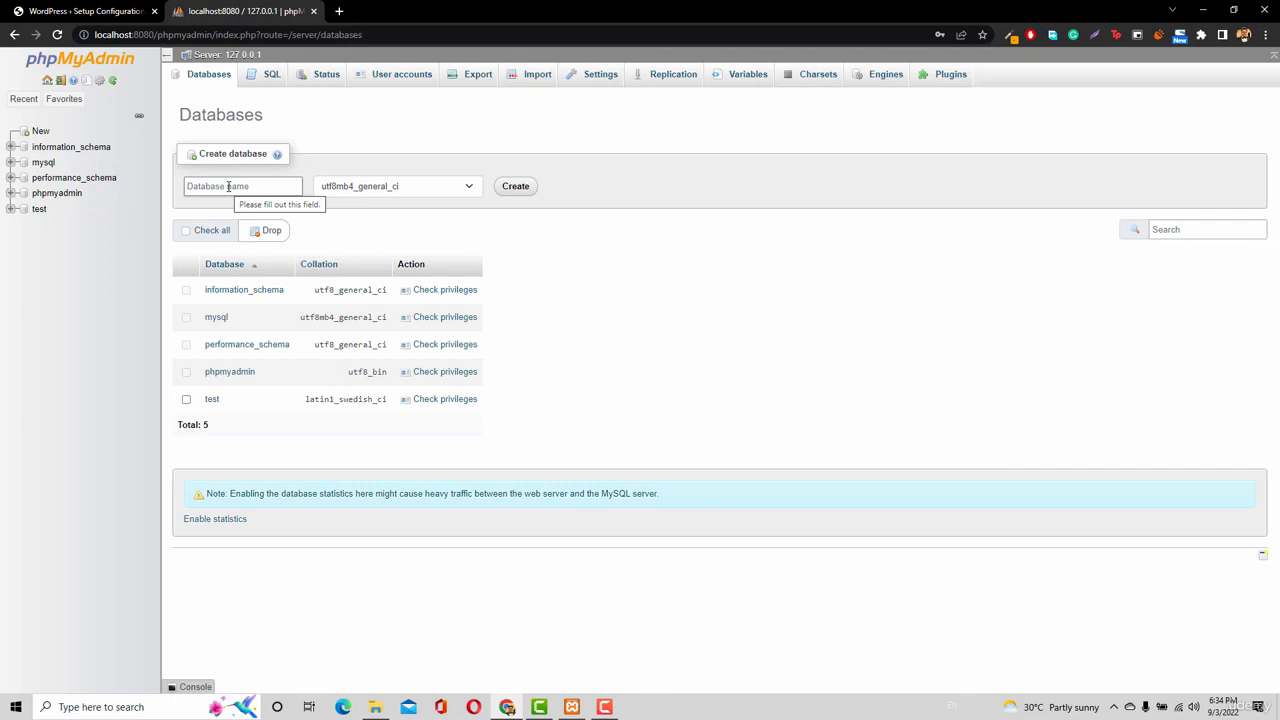
click(228, 186)
text(wordpress)
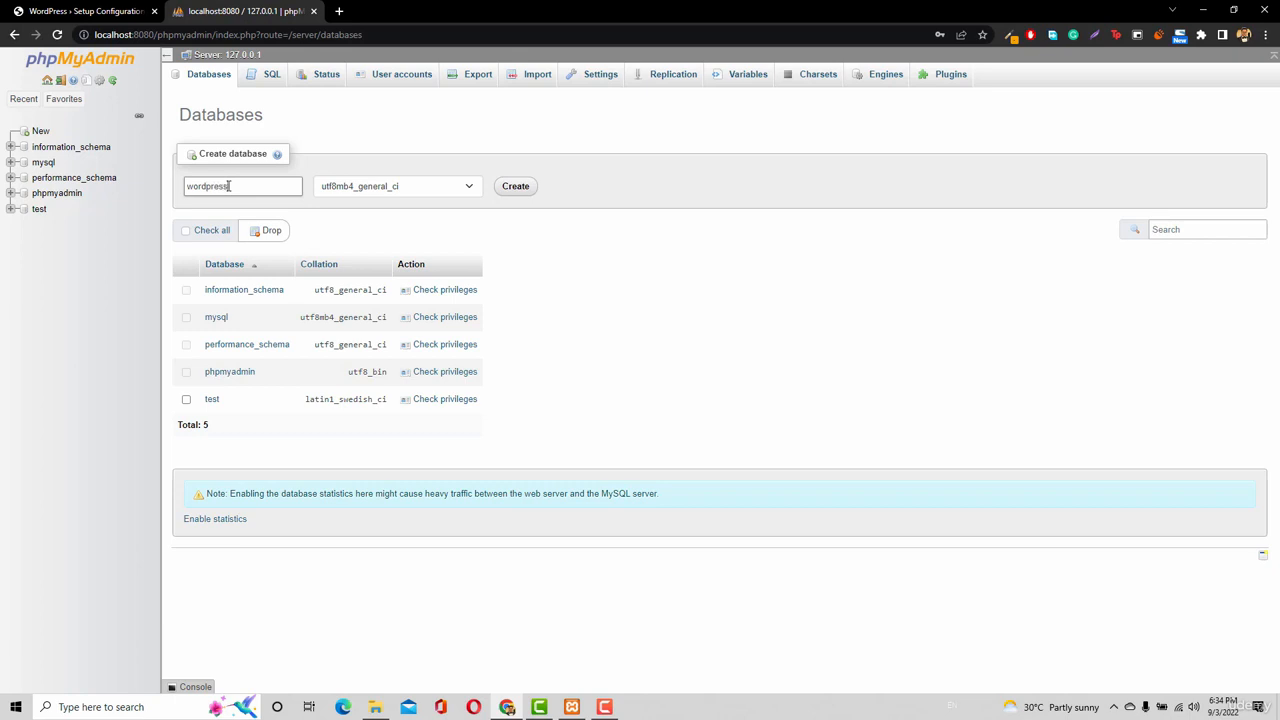
key(BackSpace)
key(BackSpace)
key(BackSpace)
key(BackSpace)
key(BackSpace)
key(BackSpace)
key(BackSpace)
key(BackSpace)
key(BackSpace)
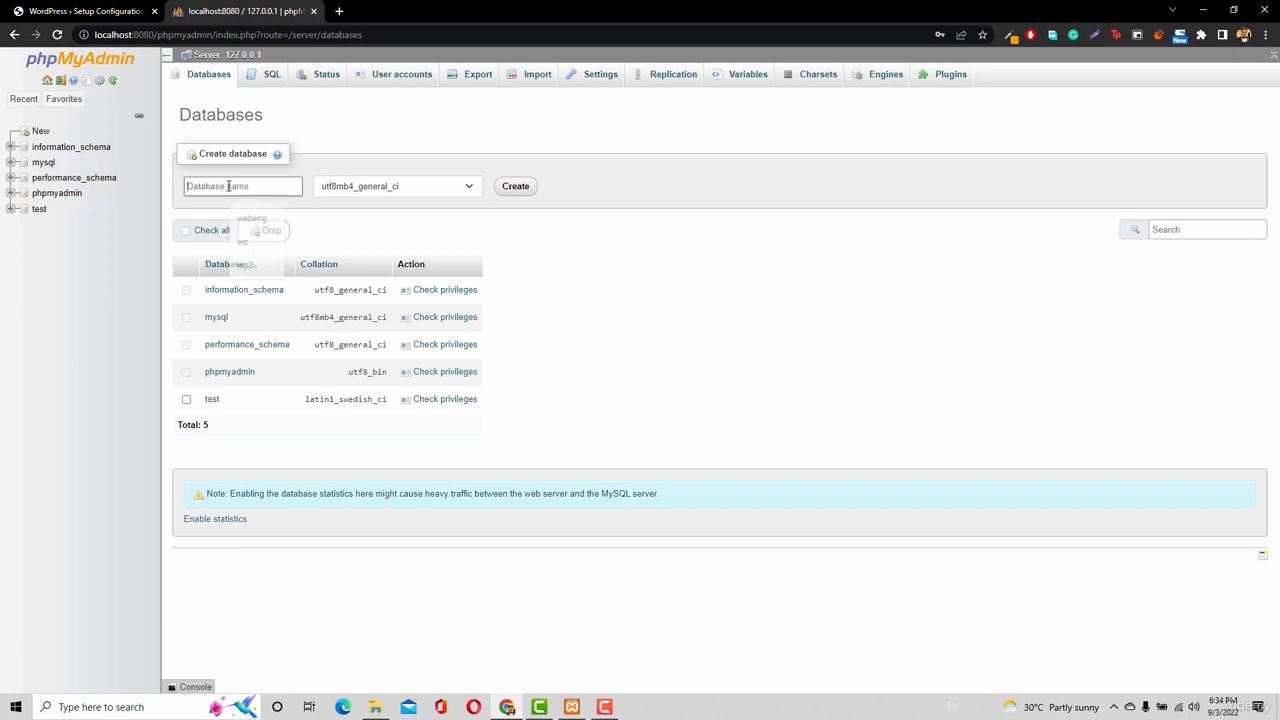
text(wp)
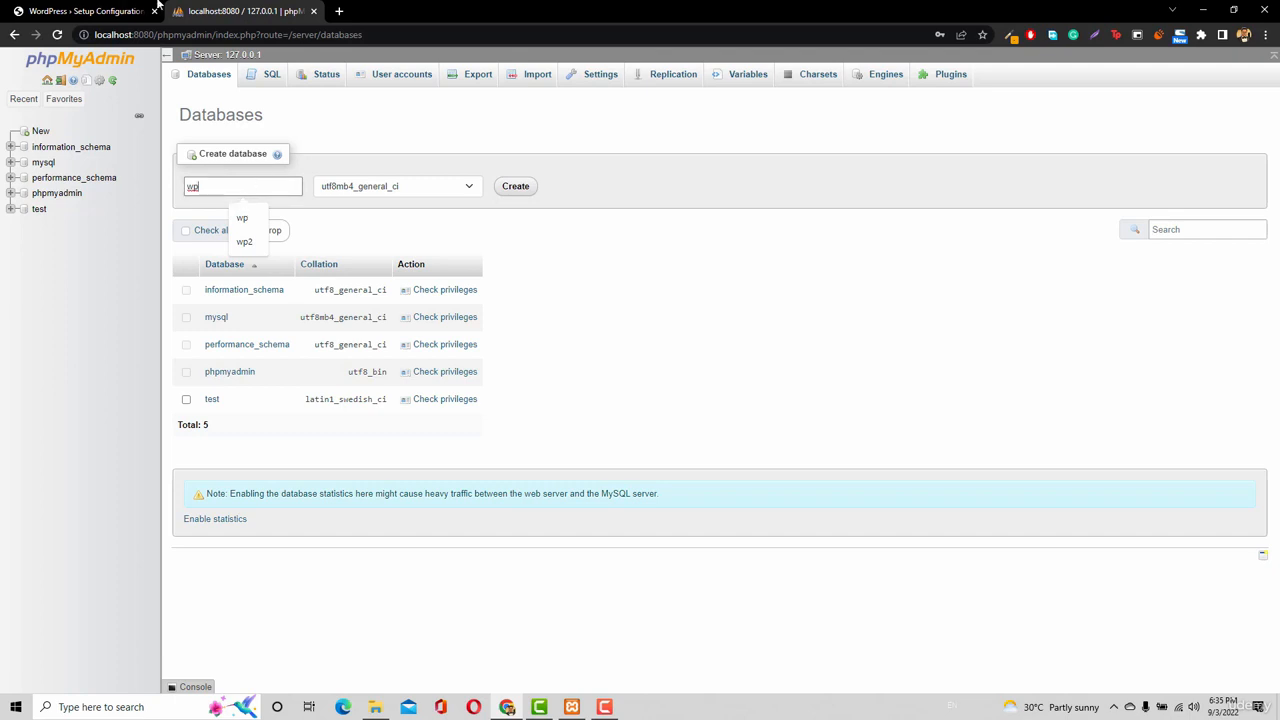
click(115, 8)
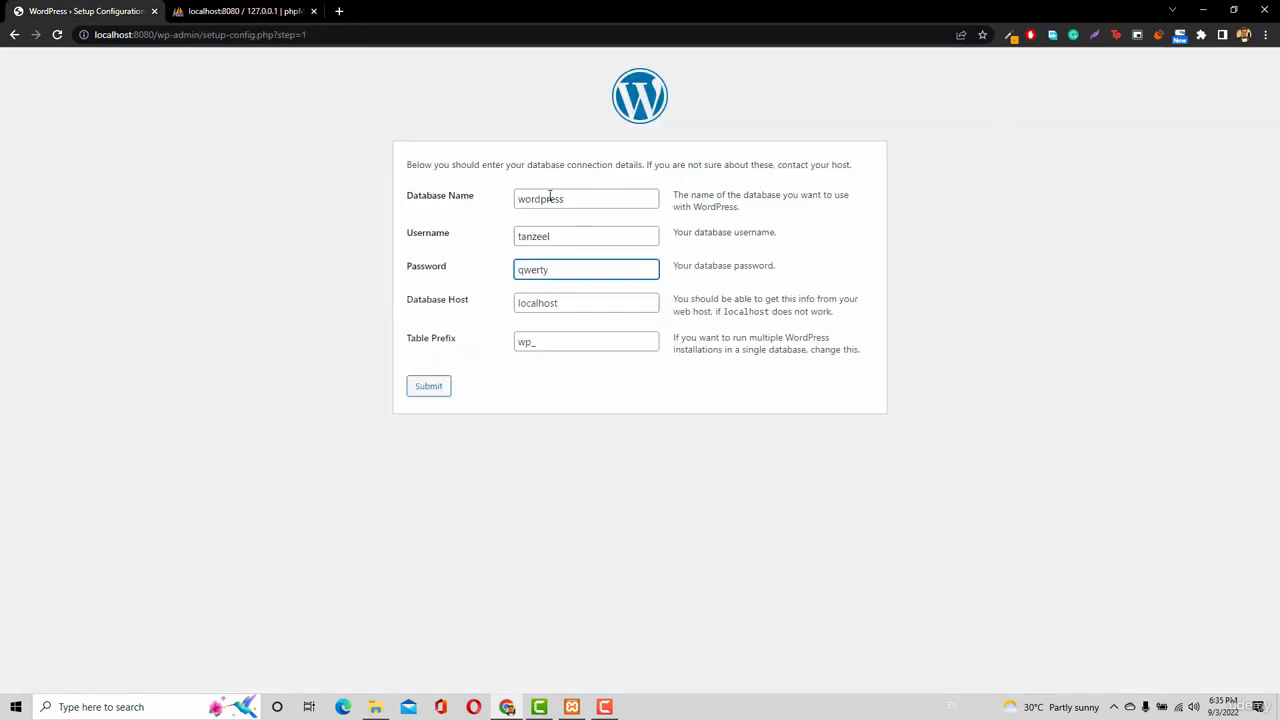
click(224, 11)
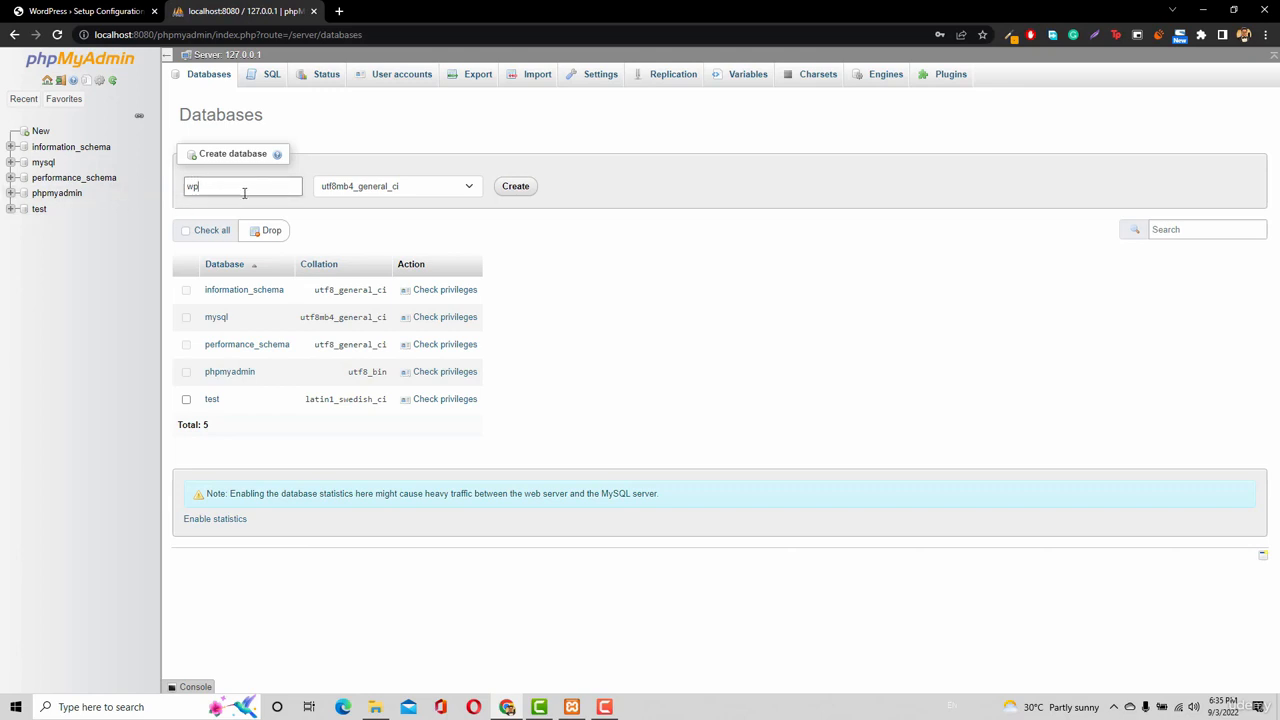
click(511, 188)
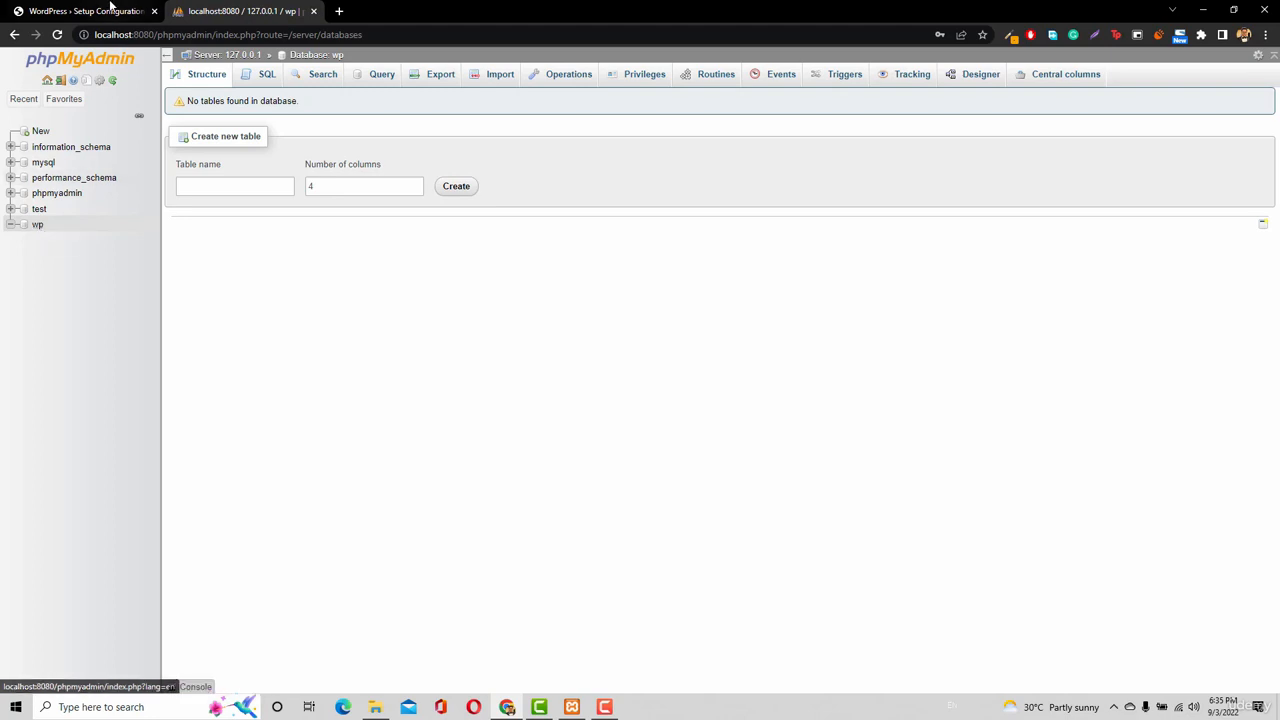
Change the database name to wp, enter the database password and submit the connection details.
click(85, 12)
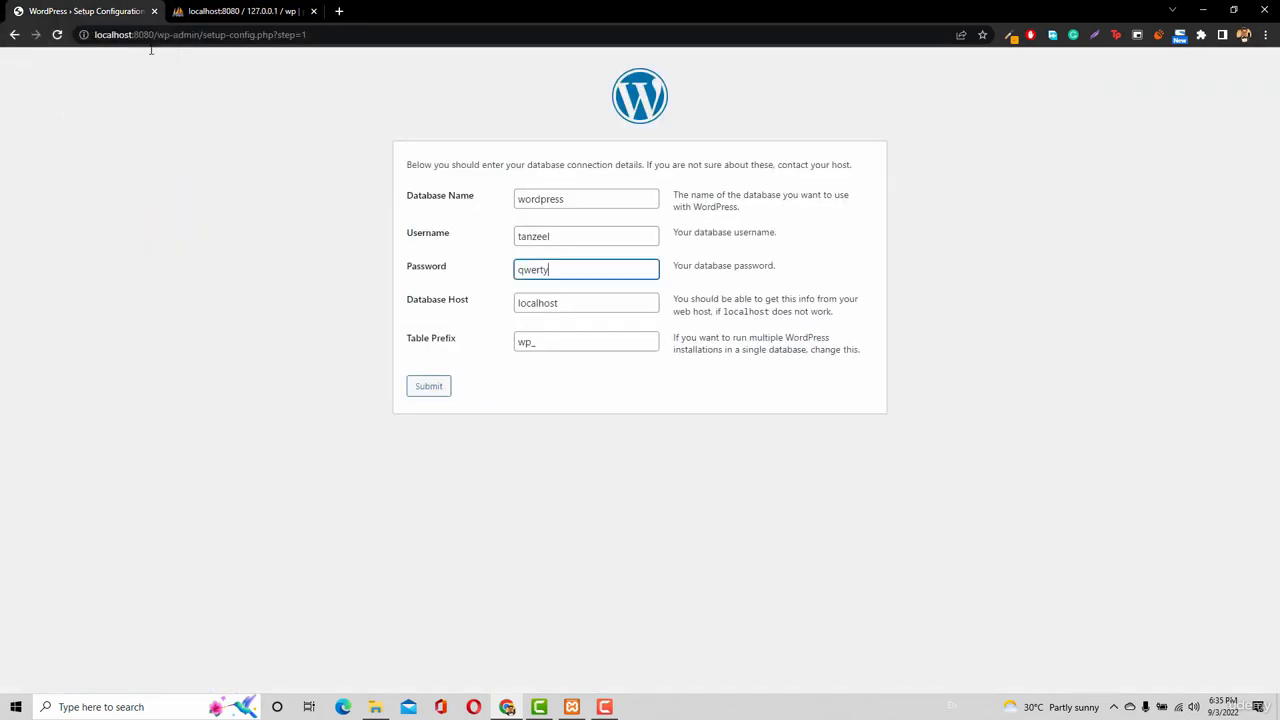
double_click(562, 200)
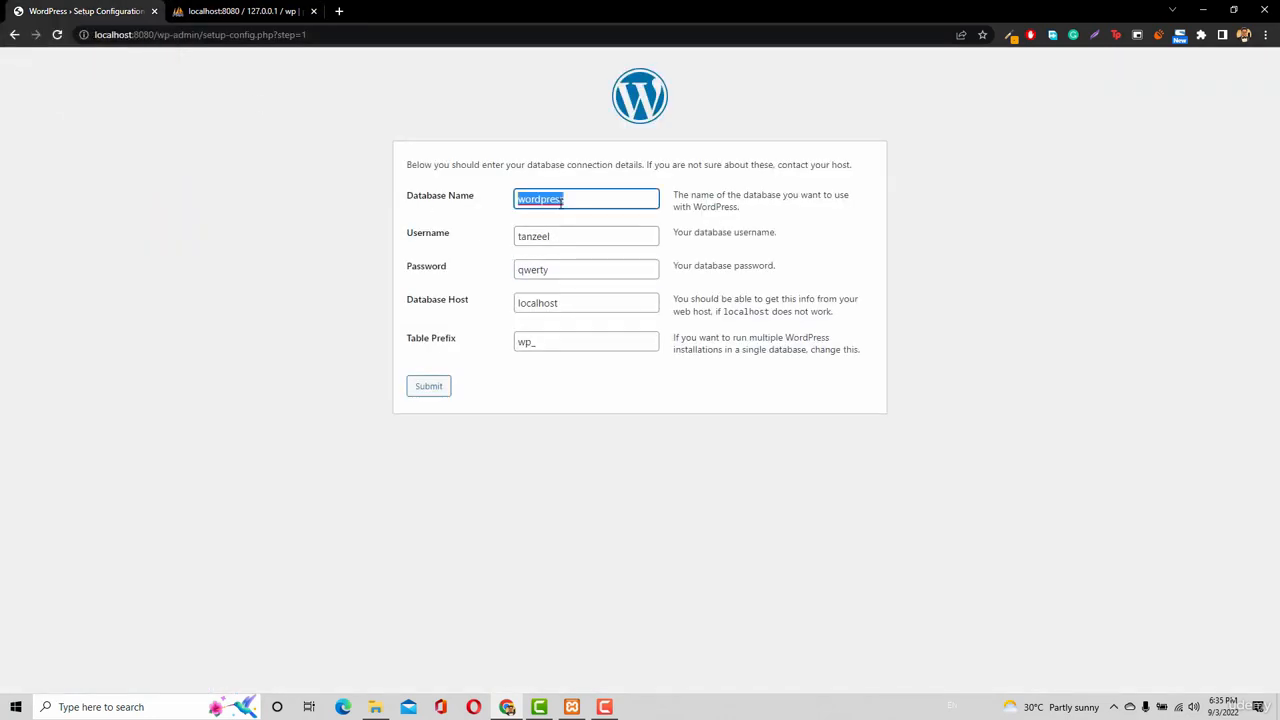
text(wp)
click(566, 271)
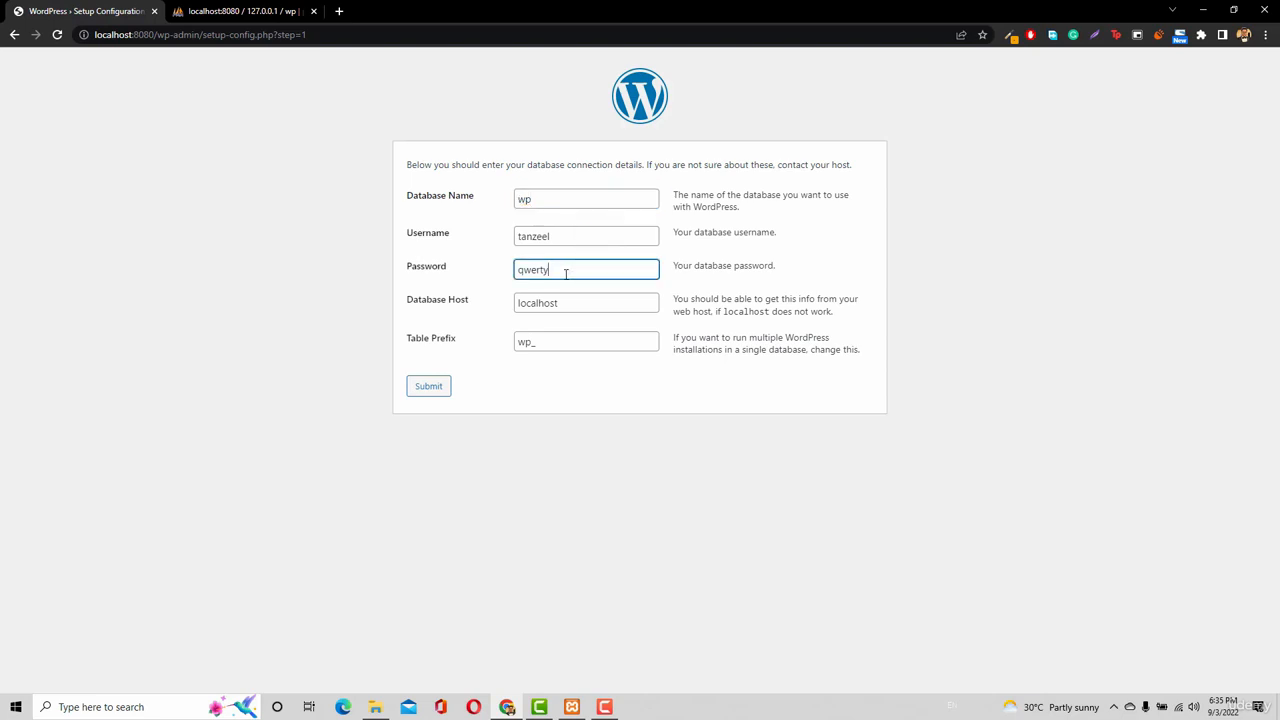
text(qwertys)
click(420, 389)
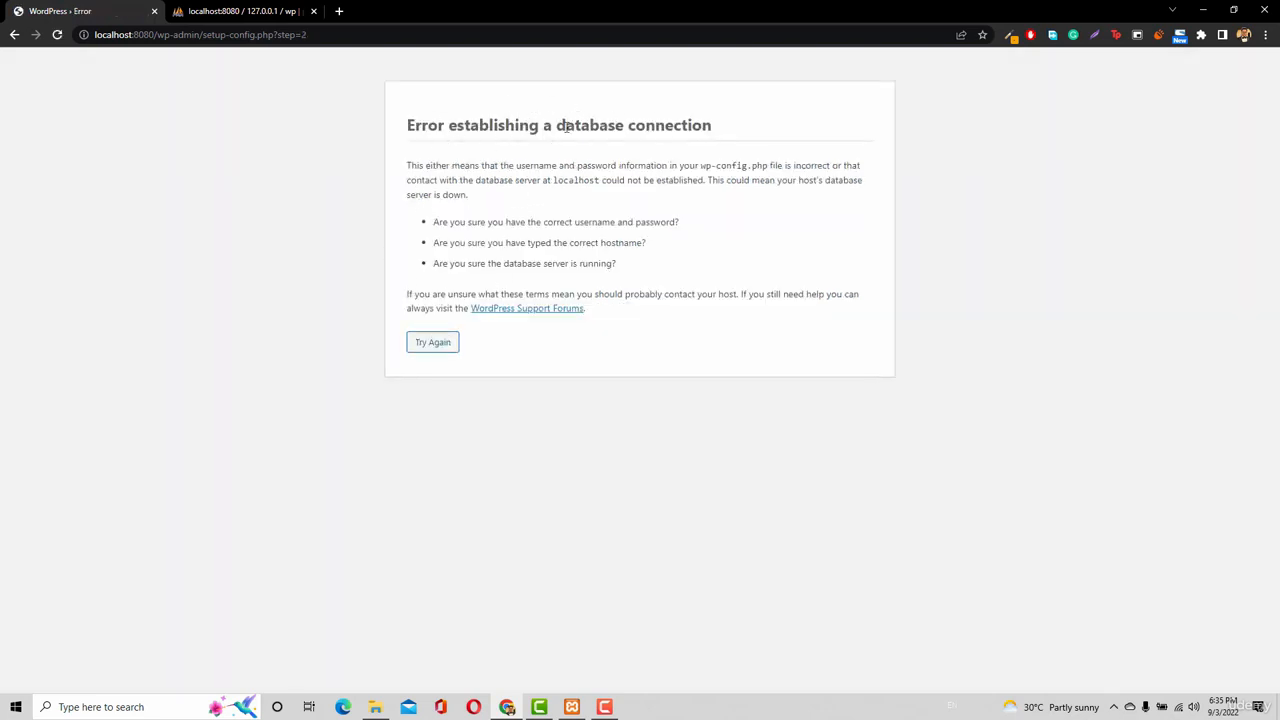
After the connection error, retype the correct database password and resubmit.
click(435, 345)
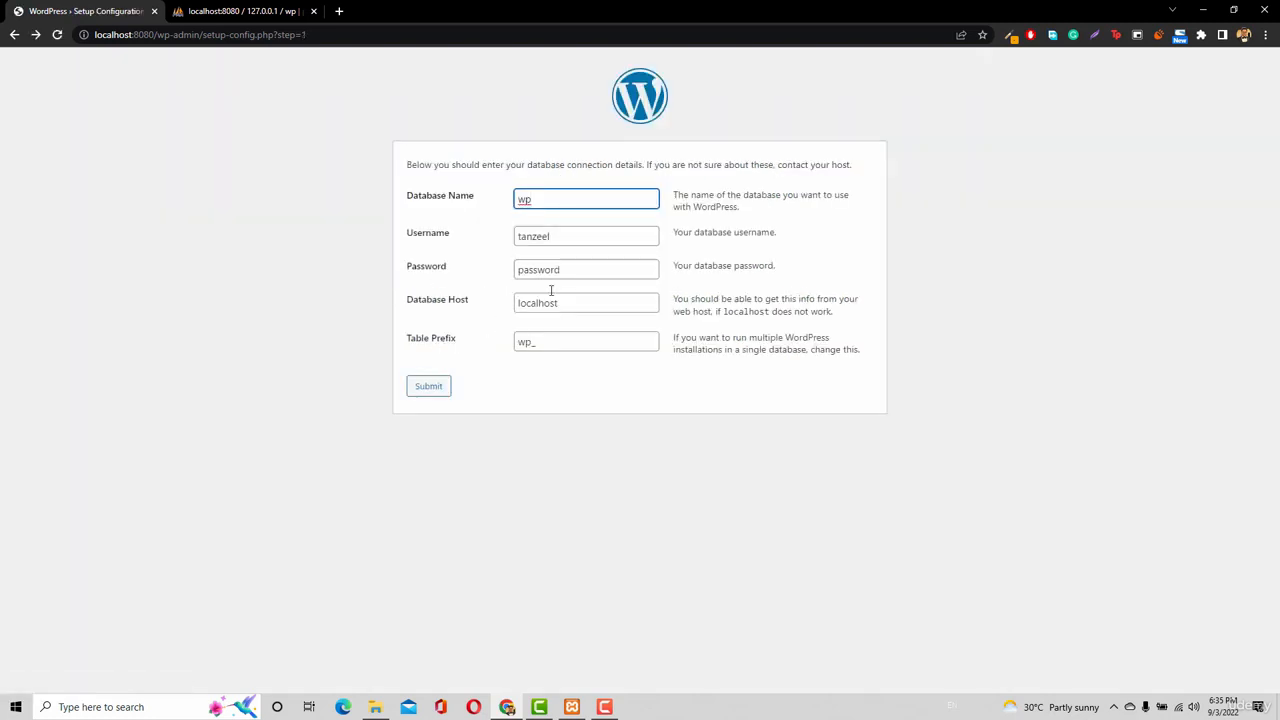
double_click(566, 273)
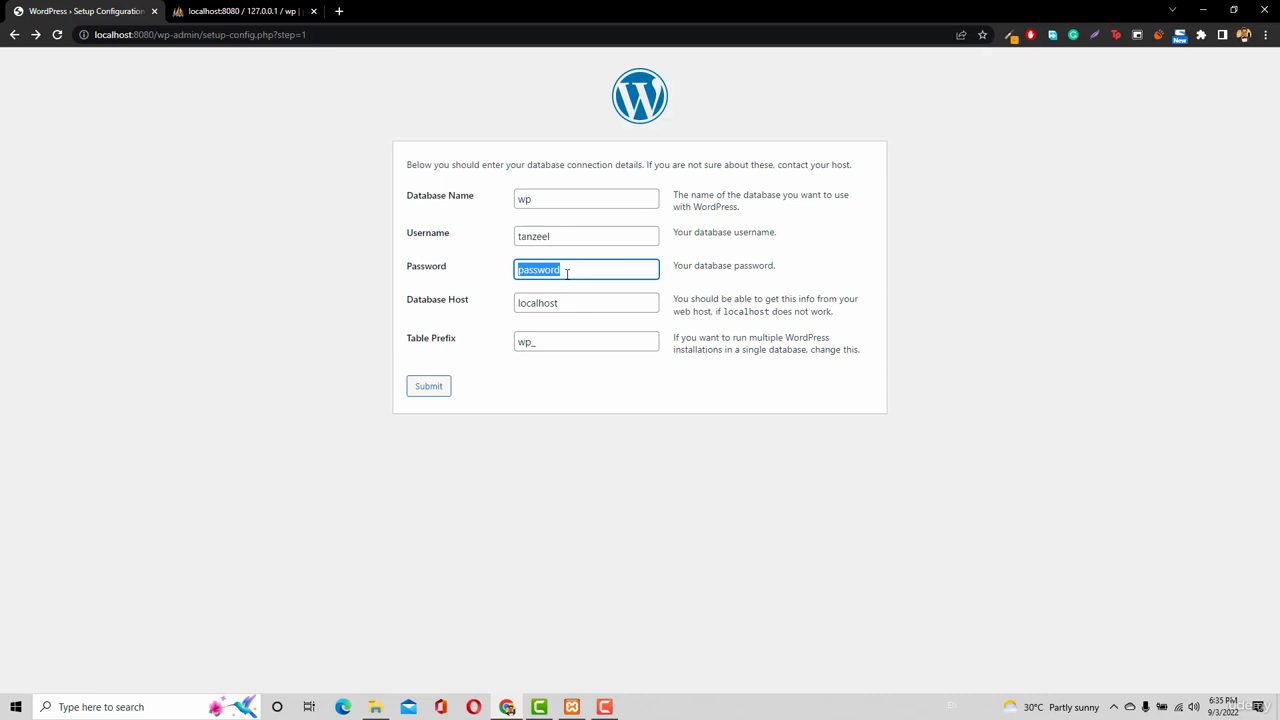
text(qwerty)
click(425, 386)
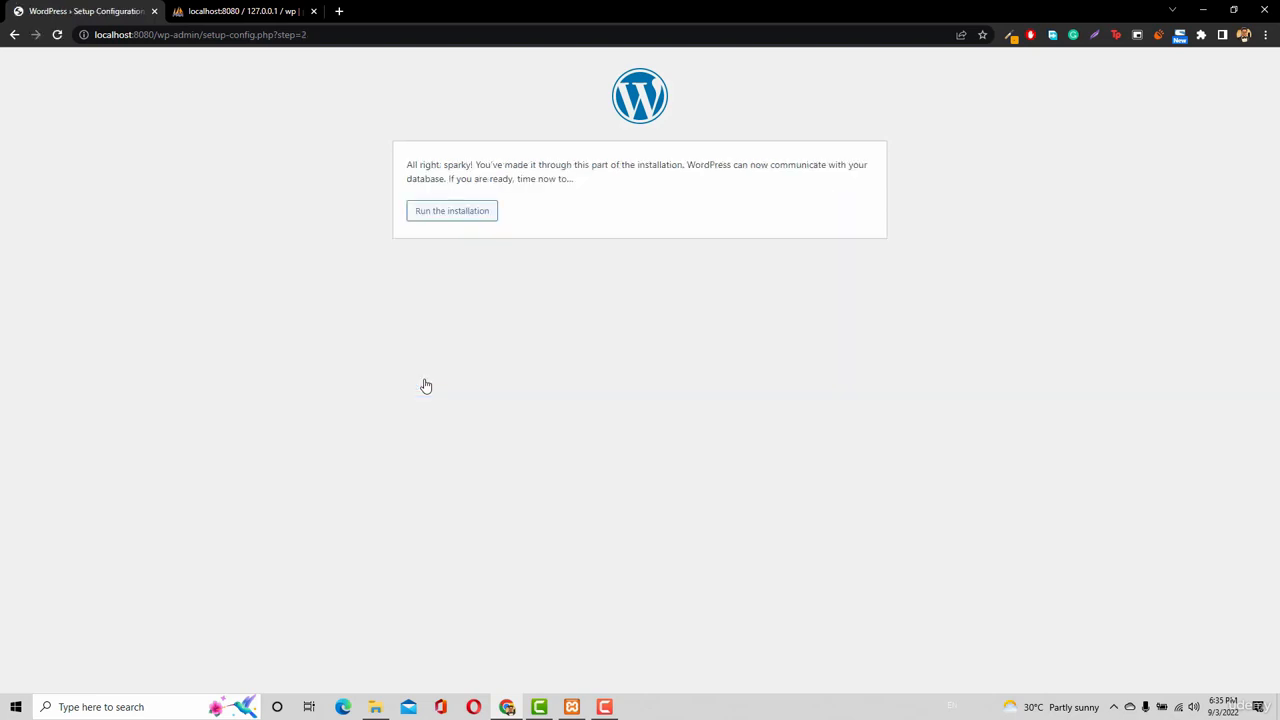
Run the installation and fill the Site Title with the suggested owner's name.
click(452, 211)
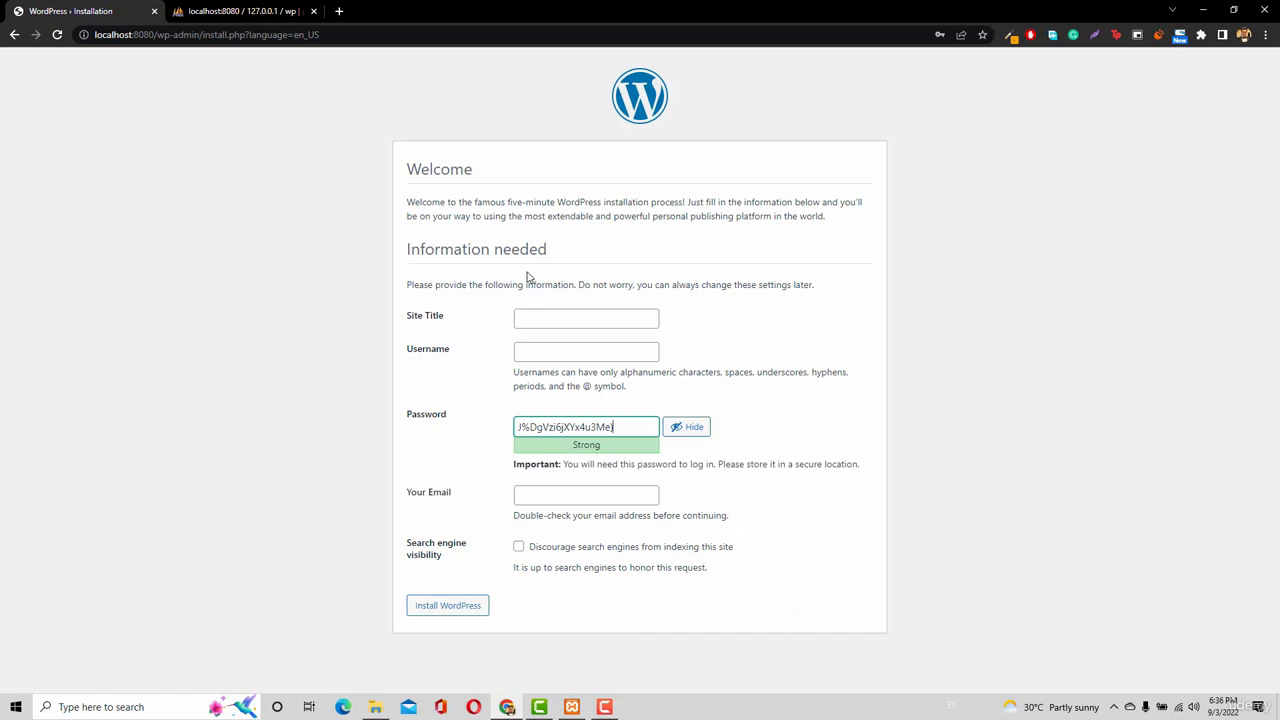
click(618, 317)
text(tan)
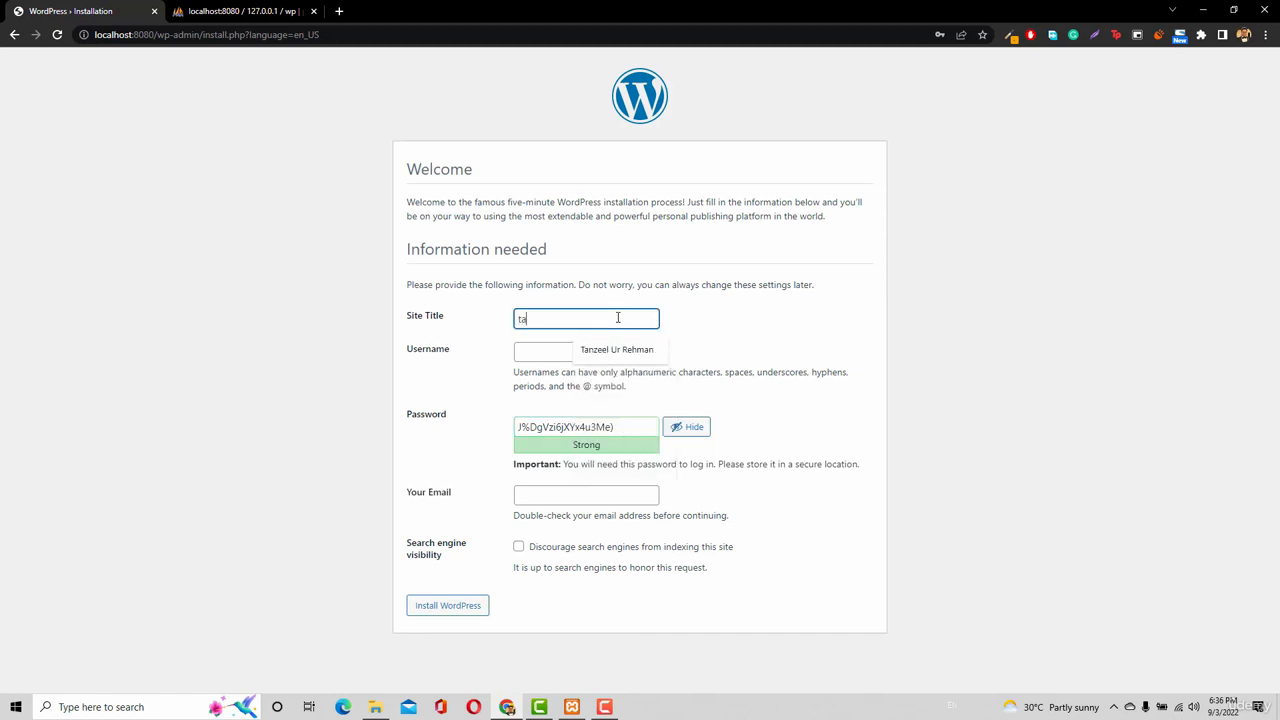
click(616, 349)
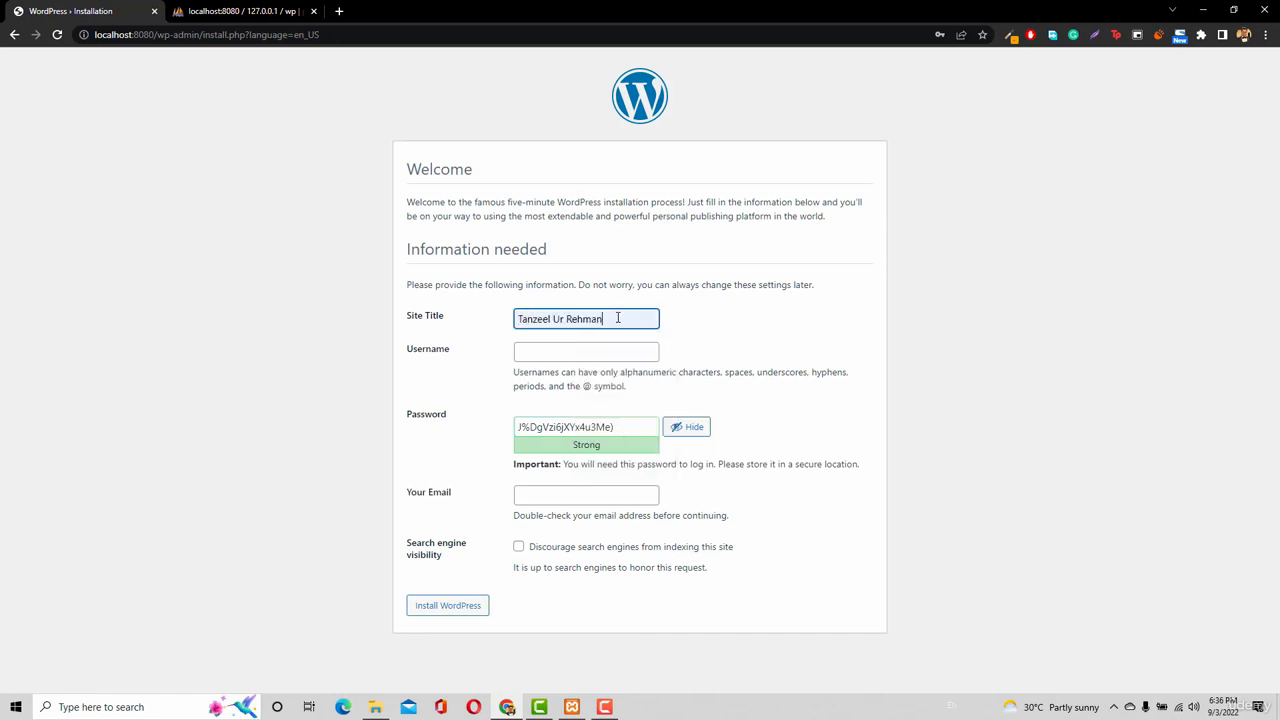
click(220, 14)
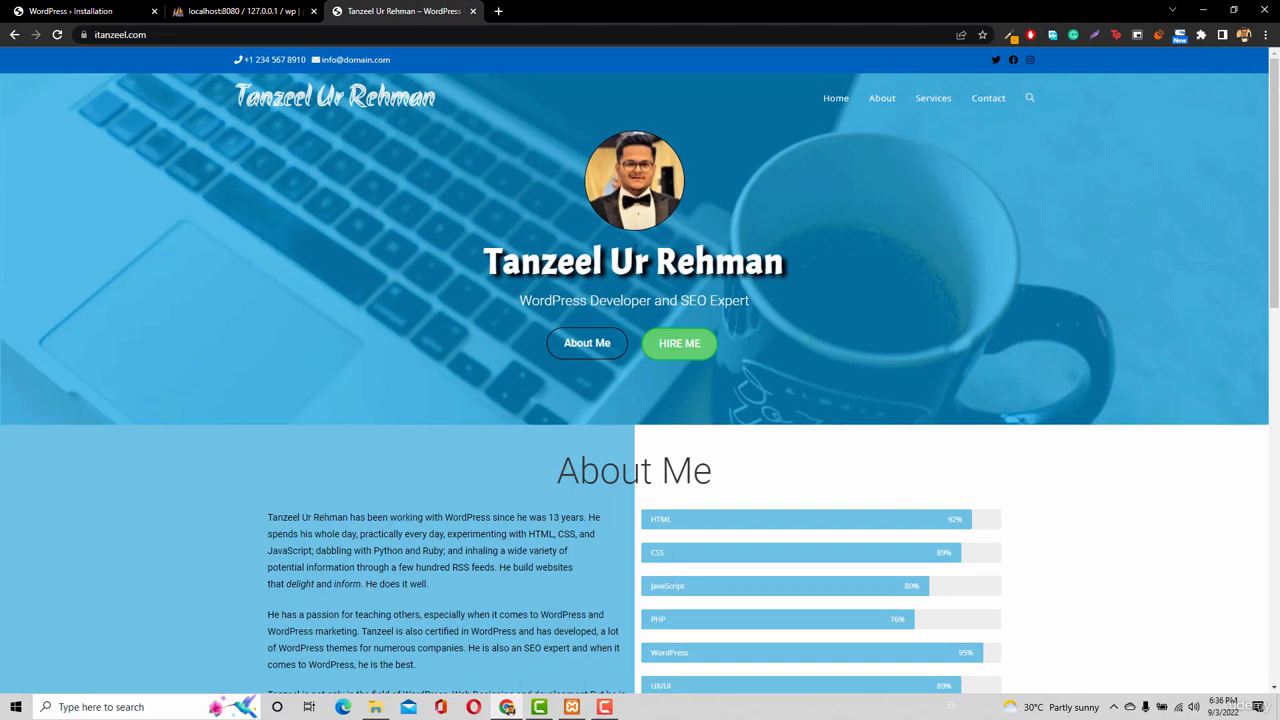
Scroll through the itanzeel.com portfolio page, then return to the installation form.
scroll(325, 331, down, 3)
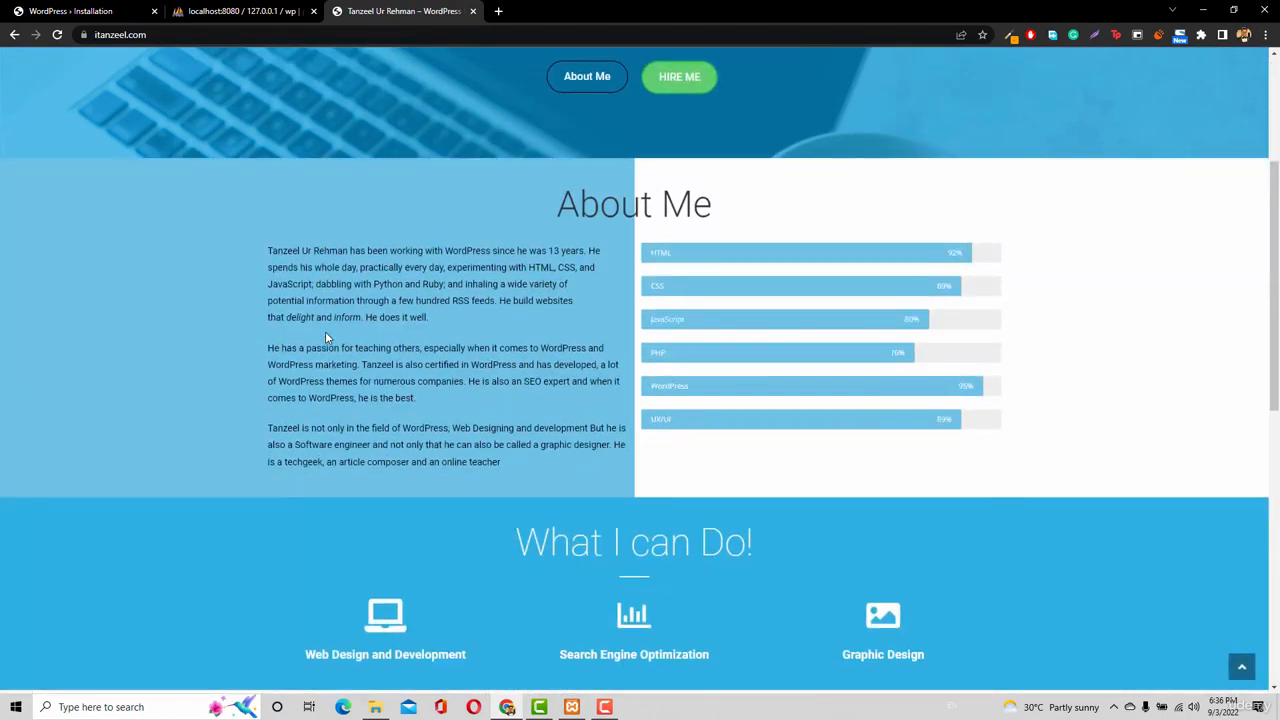
scroll(327, 331, up, 3)
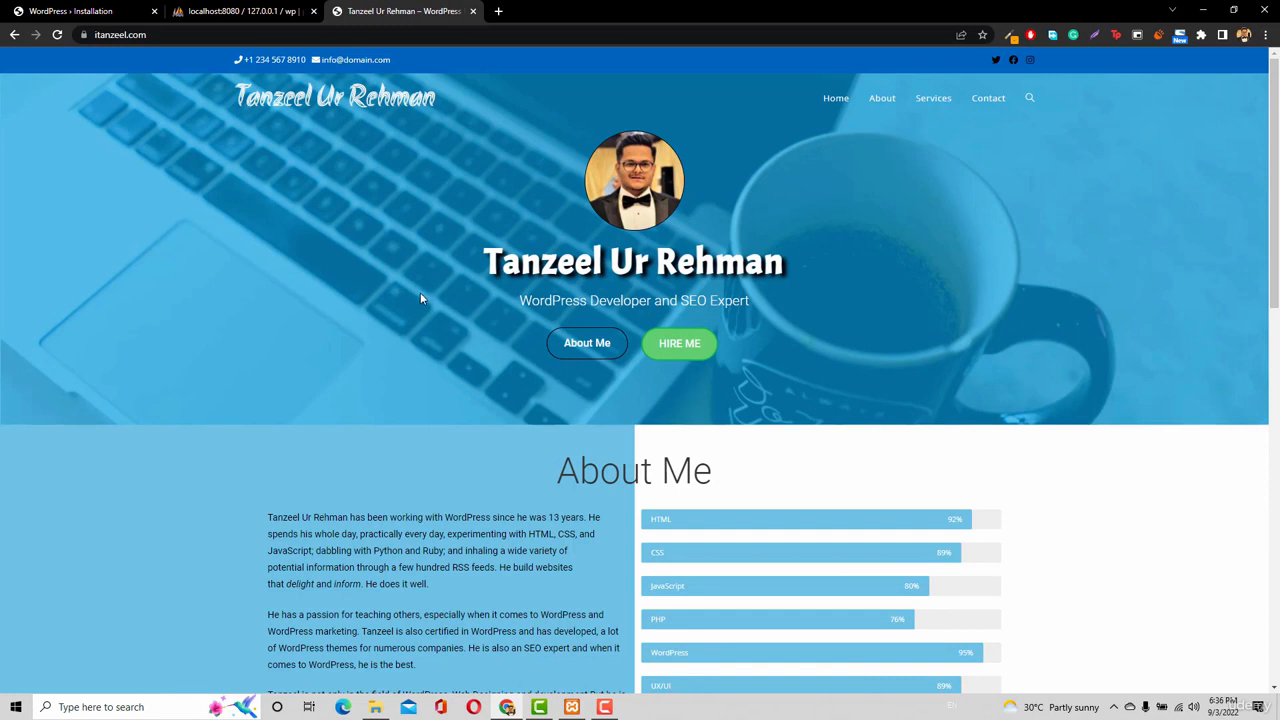
click(24, 12)
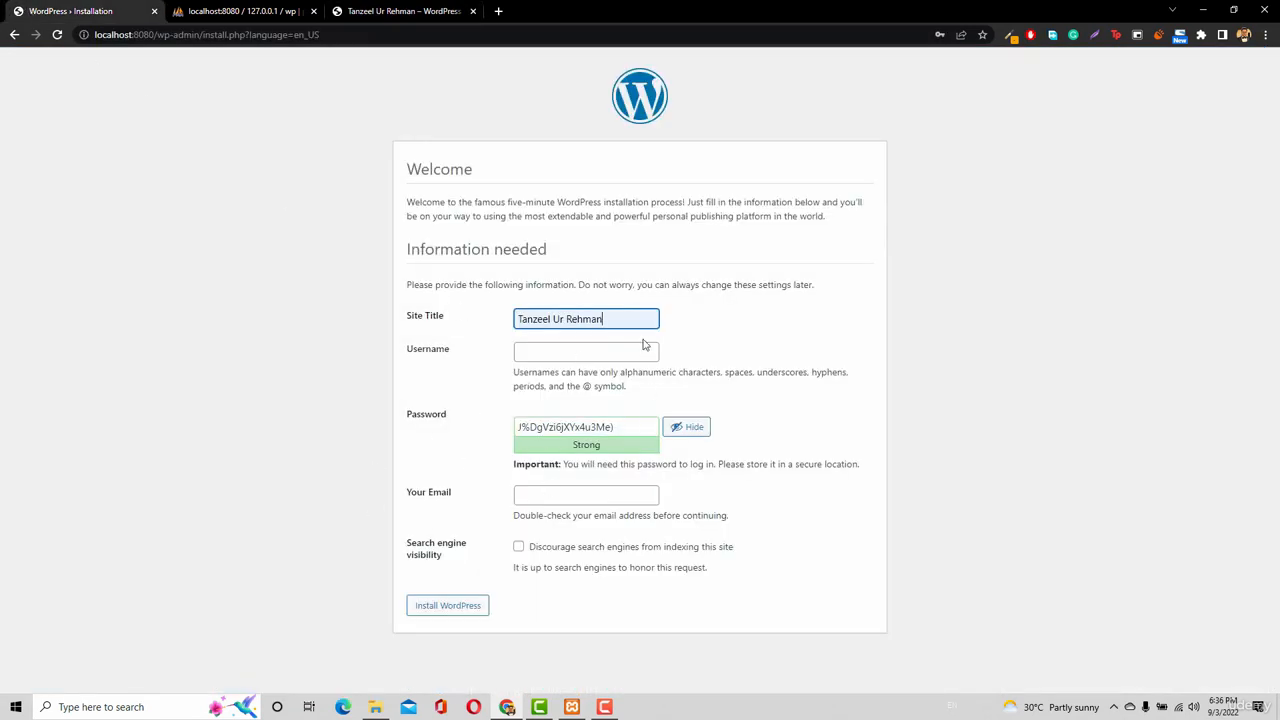
Close the itanzeel.com tab and clear the installer's Username field so it is empty.
click(408, 11)
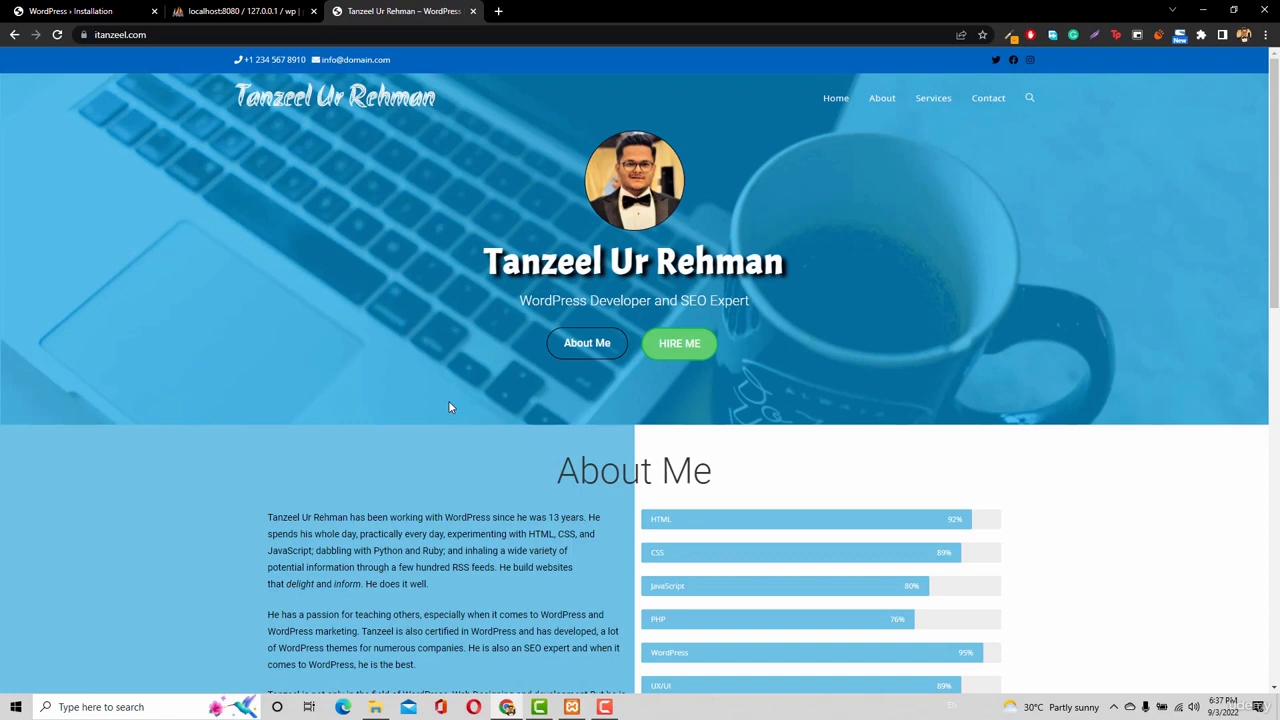
middle_click(378, 14)
click(60, 11)
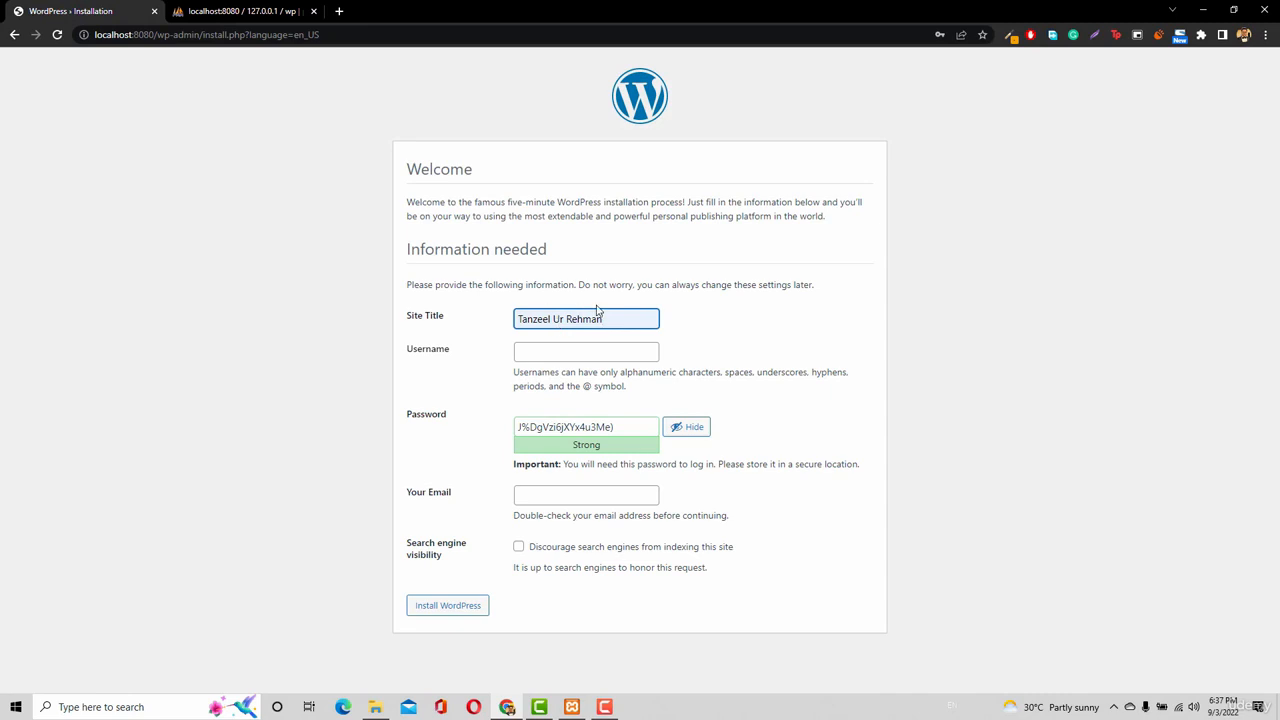
click(576, 355)
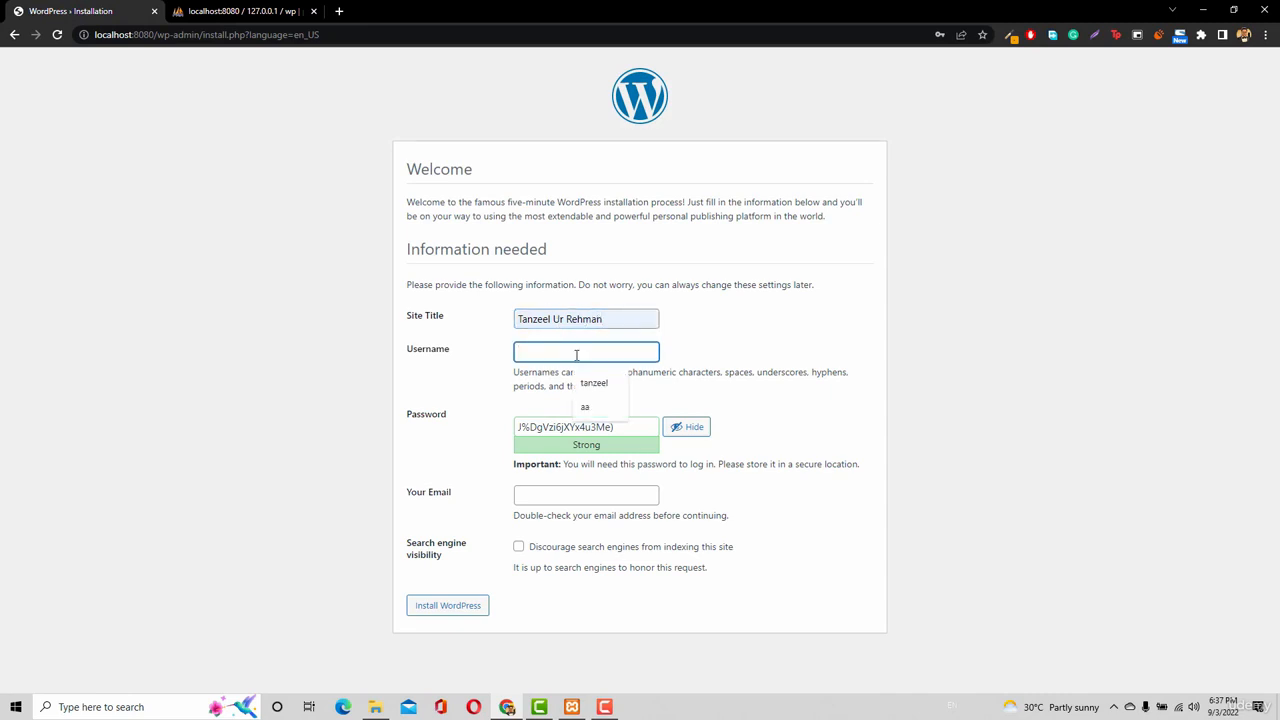
text(tanz)
key(BackSpace)
key(BackSpace)
key(BackSpace)
key(BackSpace)
text(admin)
key(BackSpace)
key(BackSpace)
key(BackSpace)
key(BackSpace)
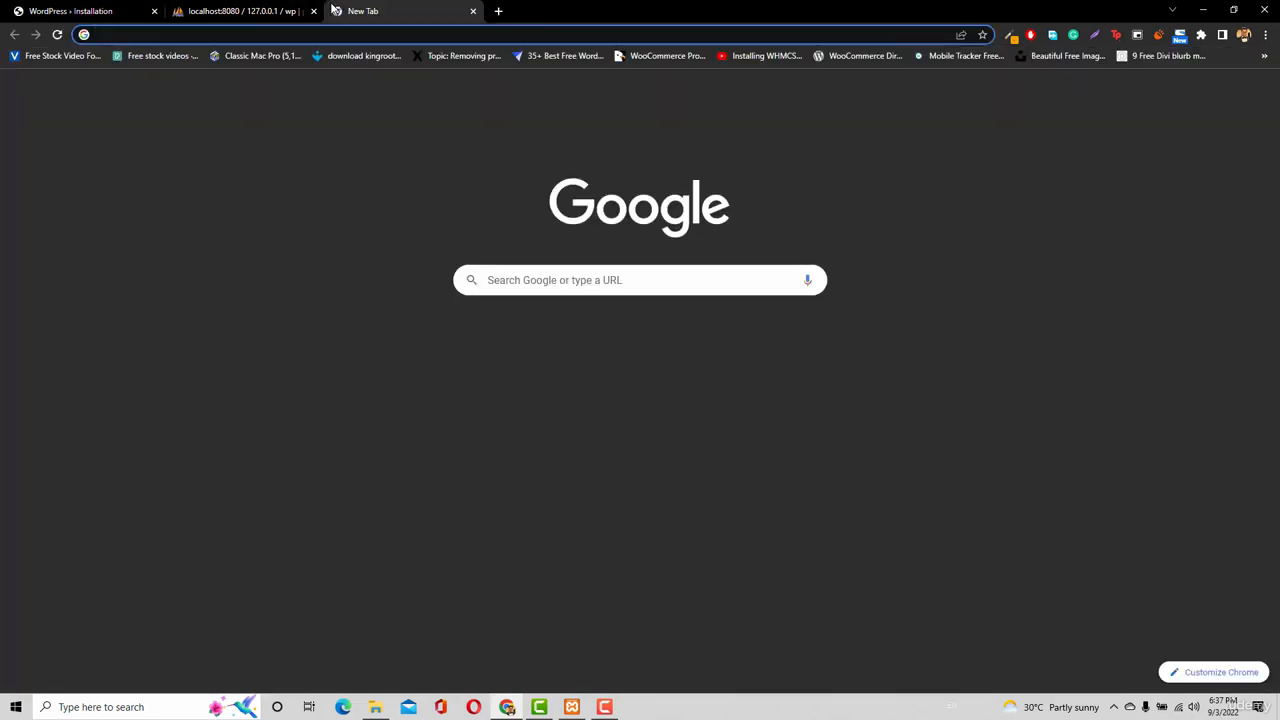
Load itanzeel.com/wp-admin login page in the new tab, then return to the installation form.
text(itanzeel.com)
key(Return)
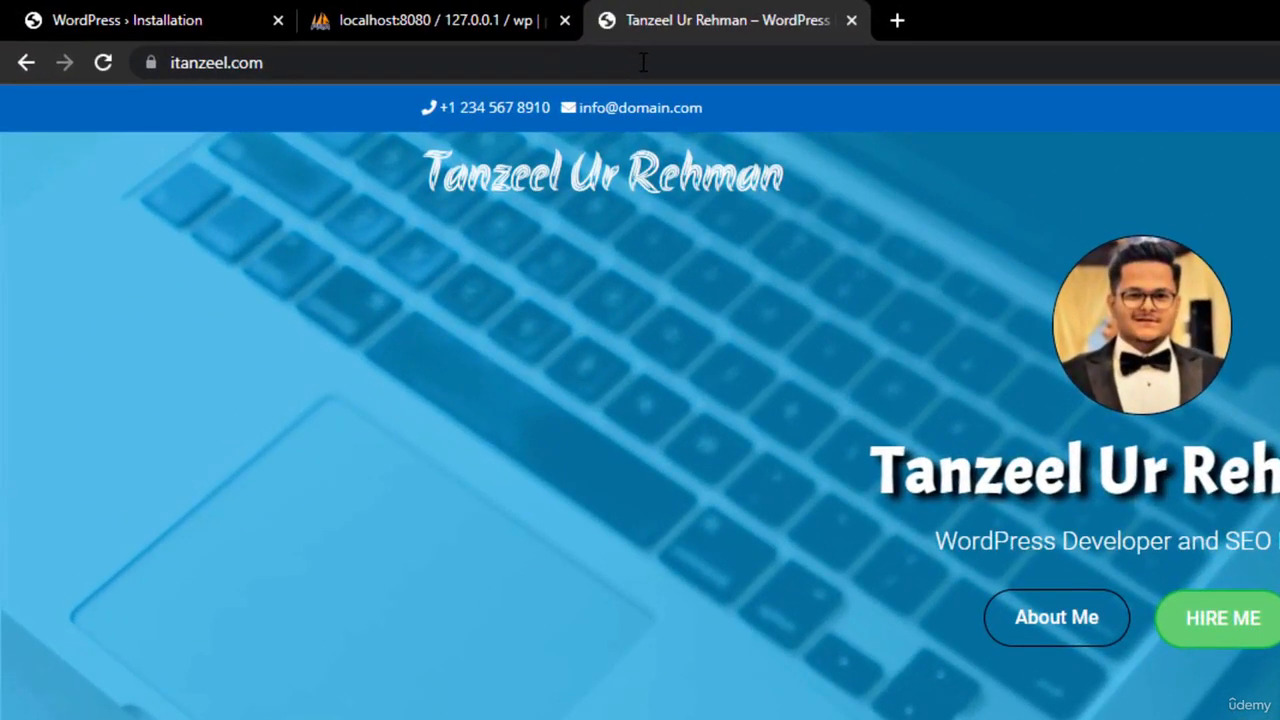
click(643, 62)
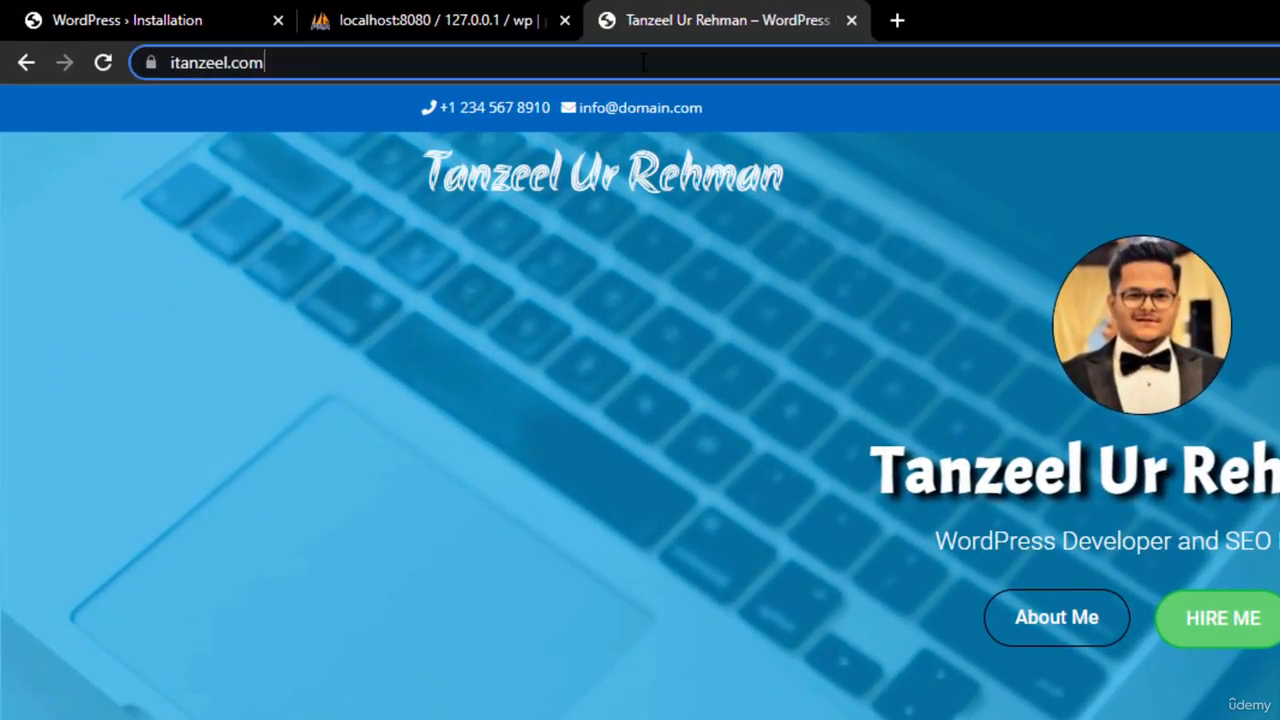
click(679, 63)
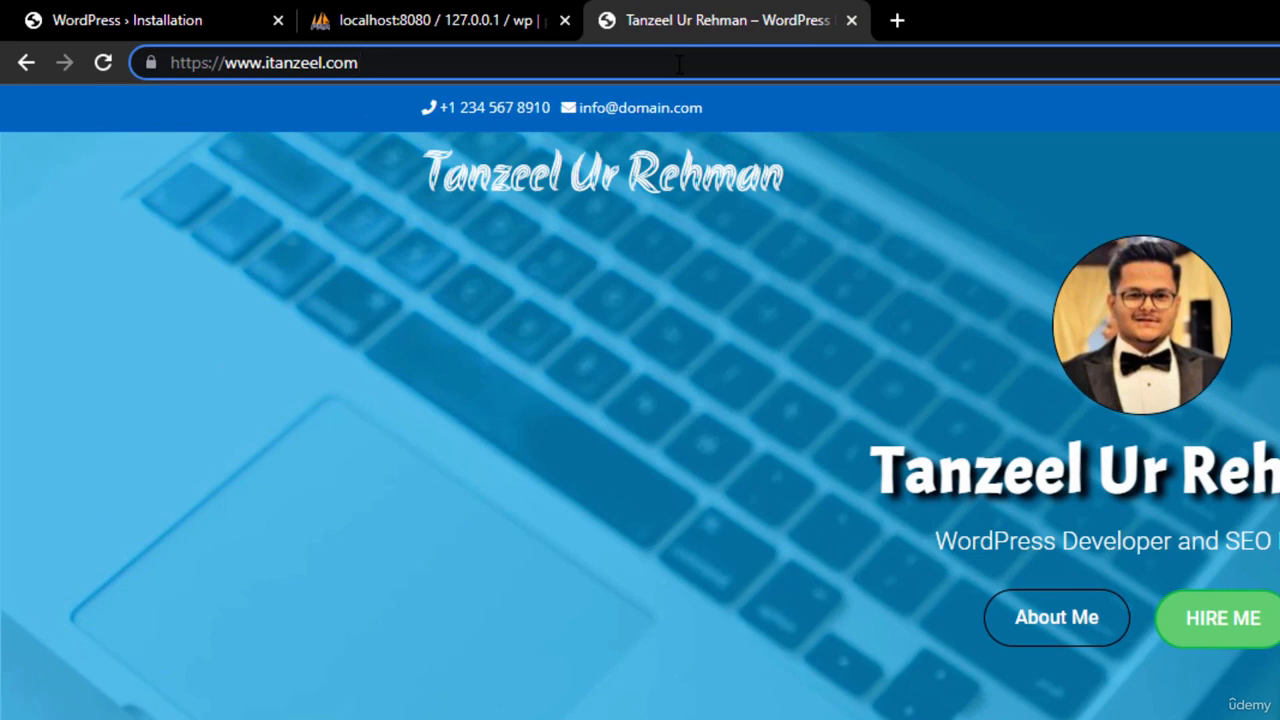
text(/)
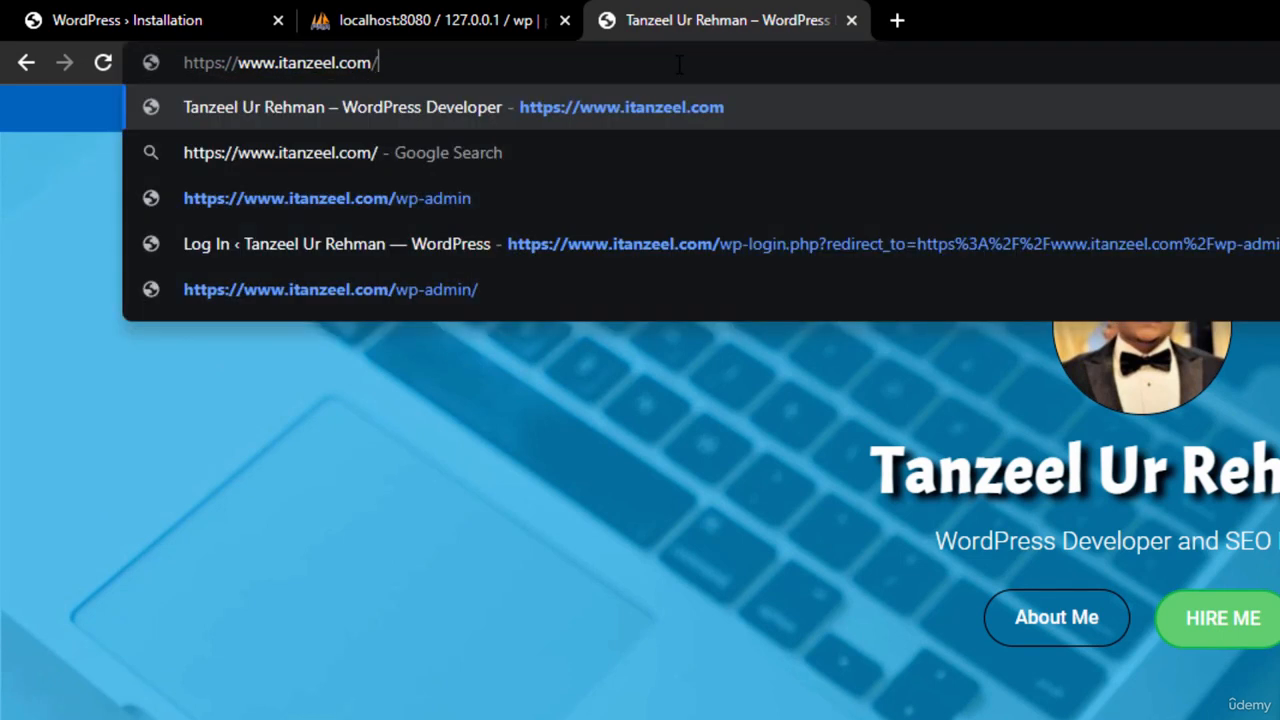
text(wp-a)
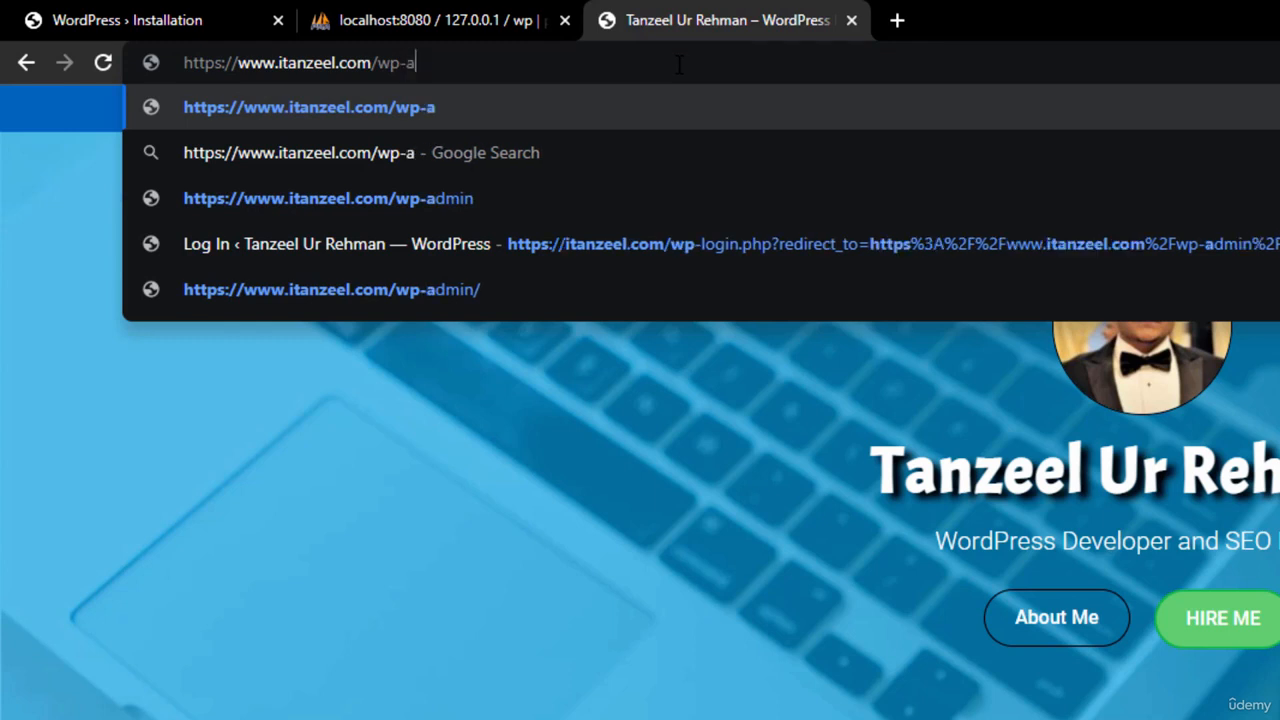
text(dmin)
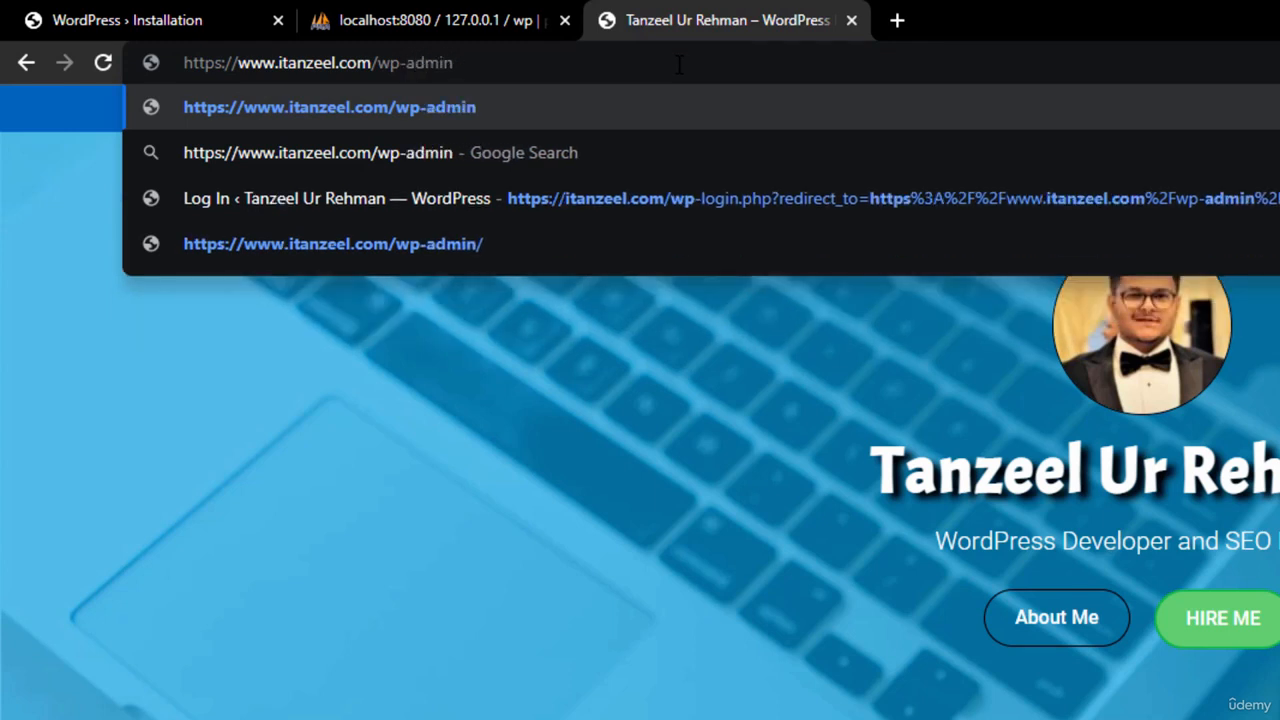
key(Return)
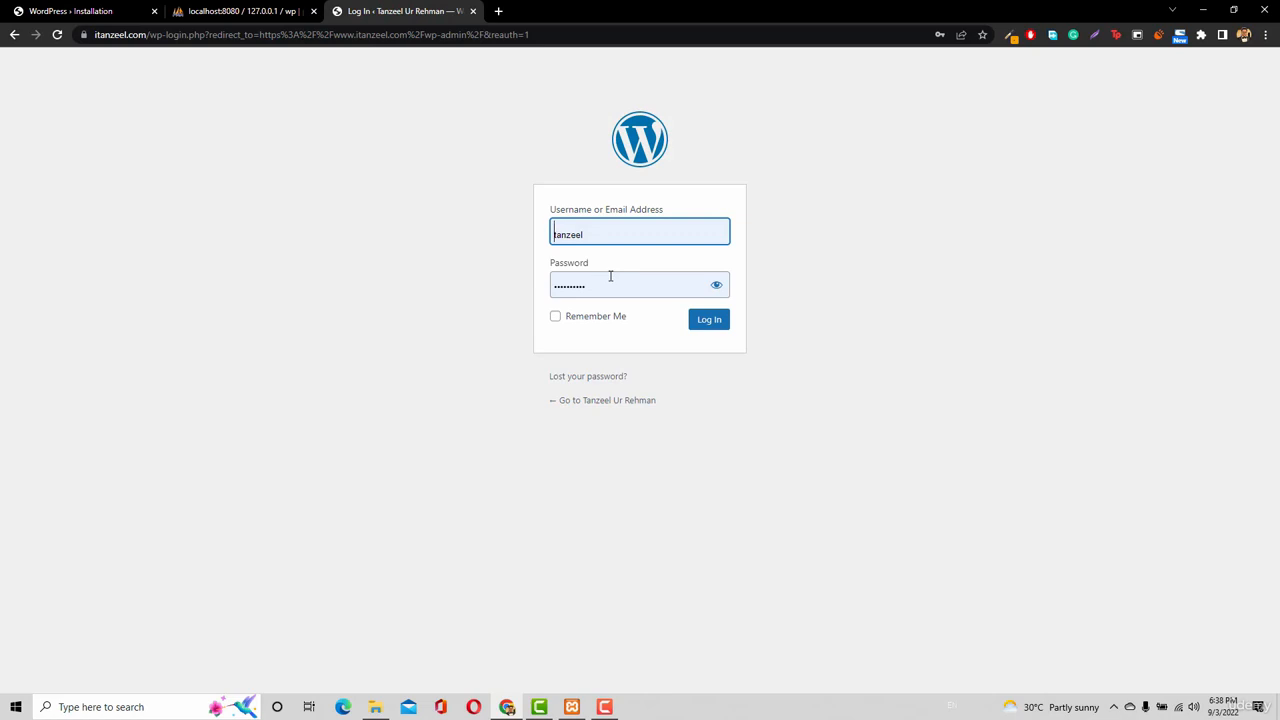
click(32, 12)
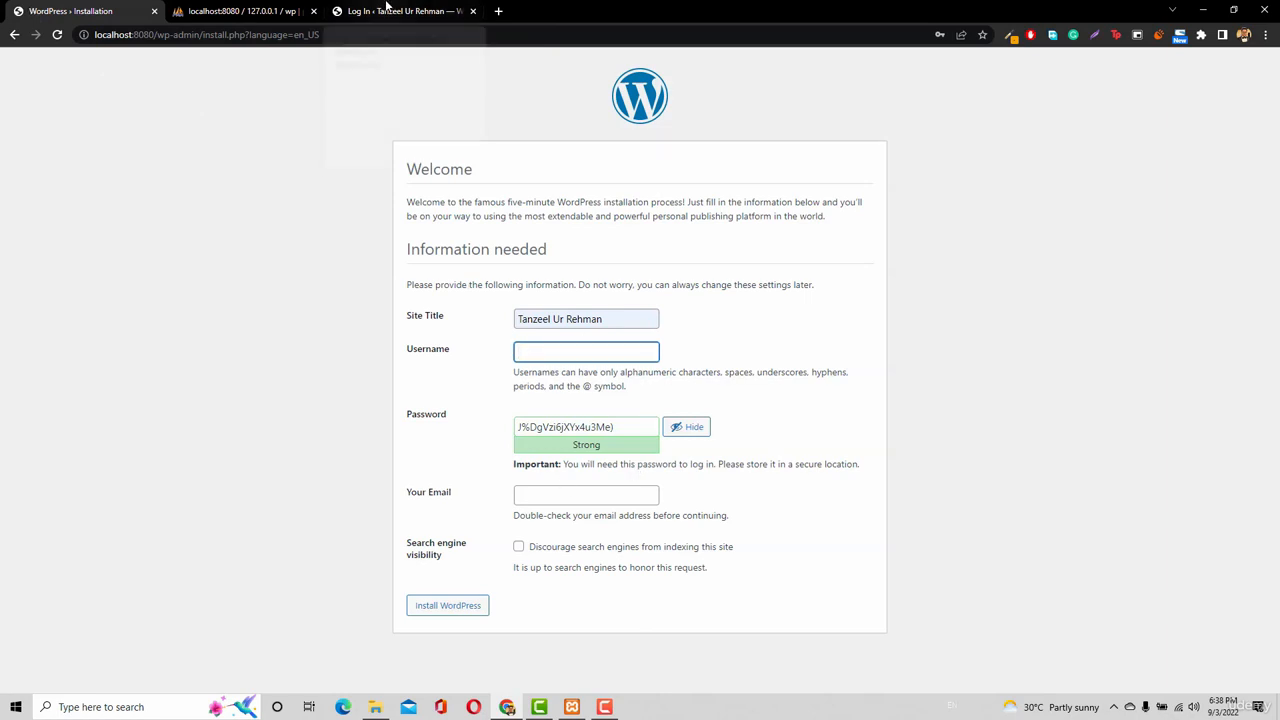
click(386, 7)
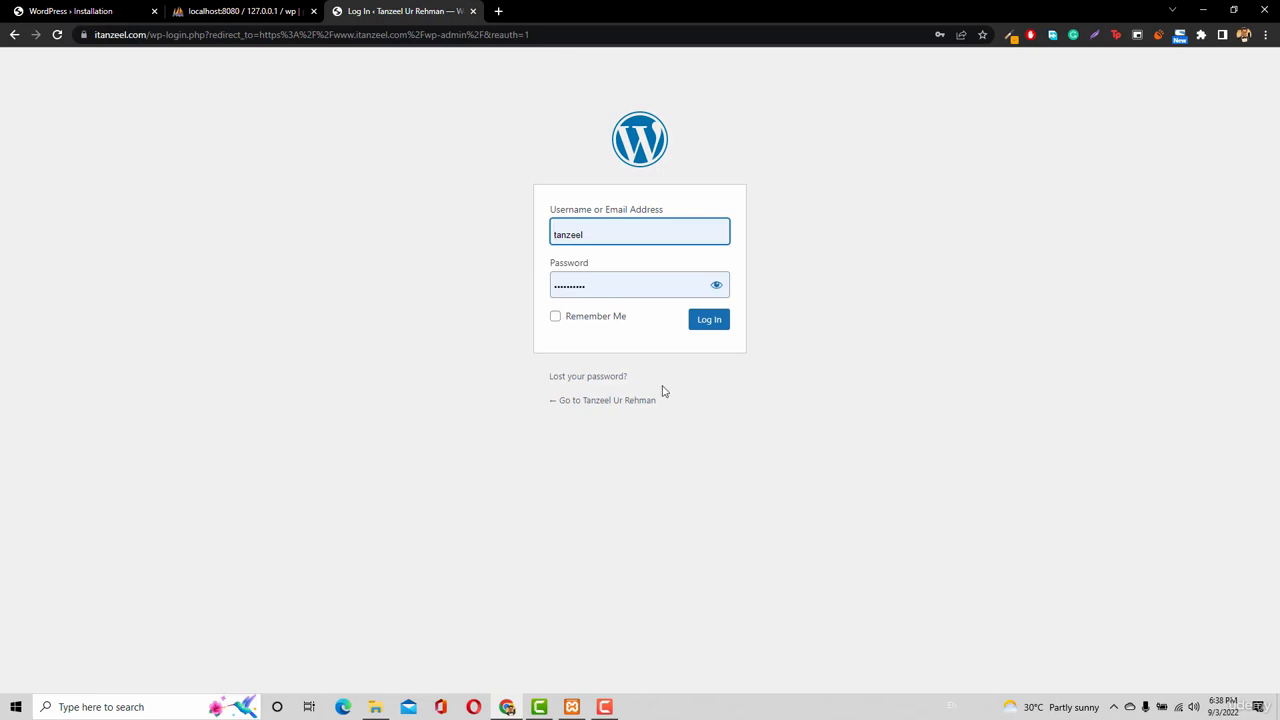
click(86, 12)
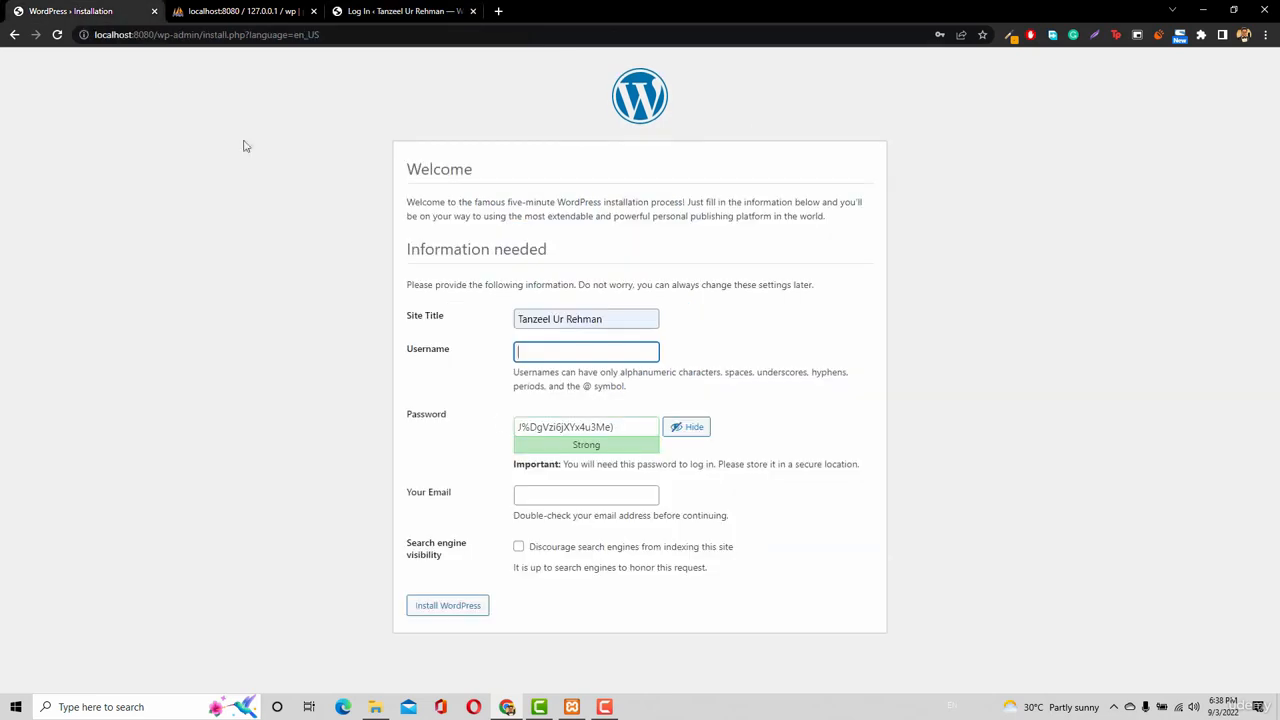
Enter the admin username and replace the generated password with a weak one.
text(tanzeel)
triple_click(588, 427)
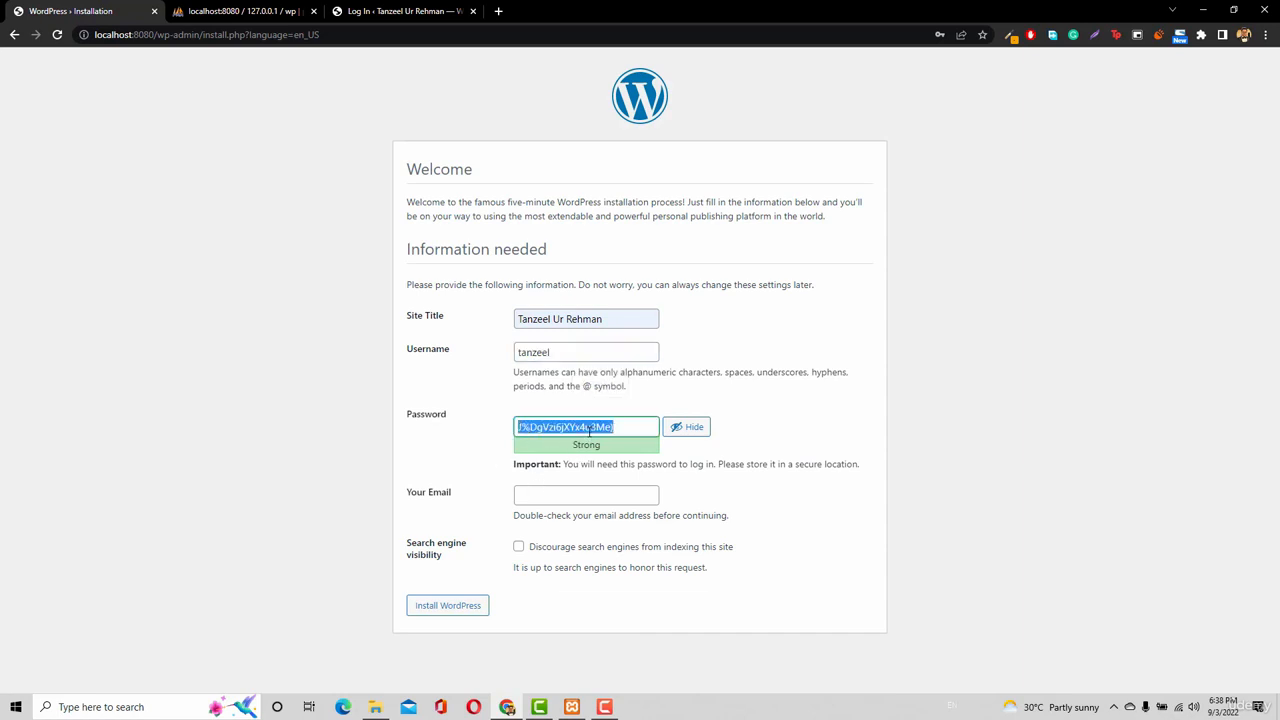
text(a)
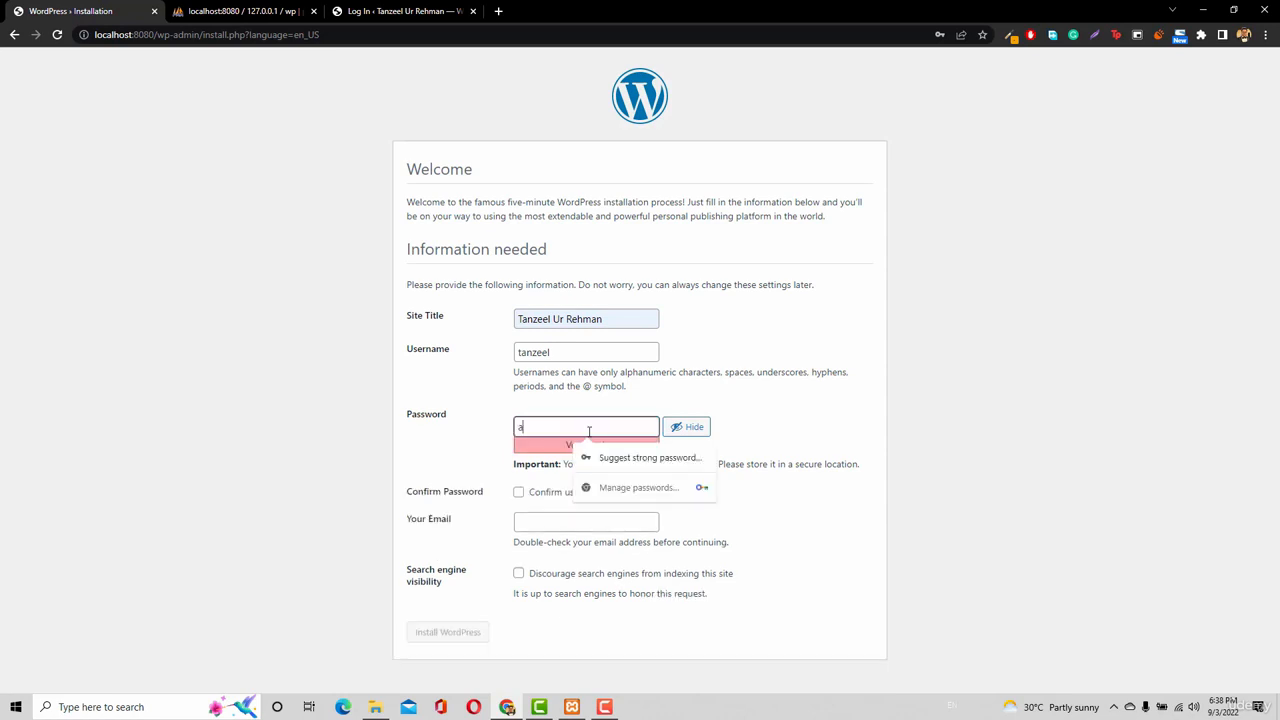
text(sdfgh)
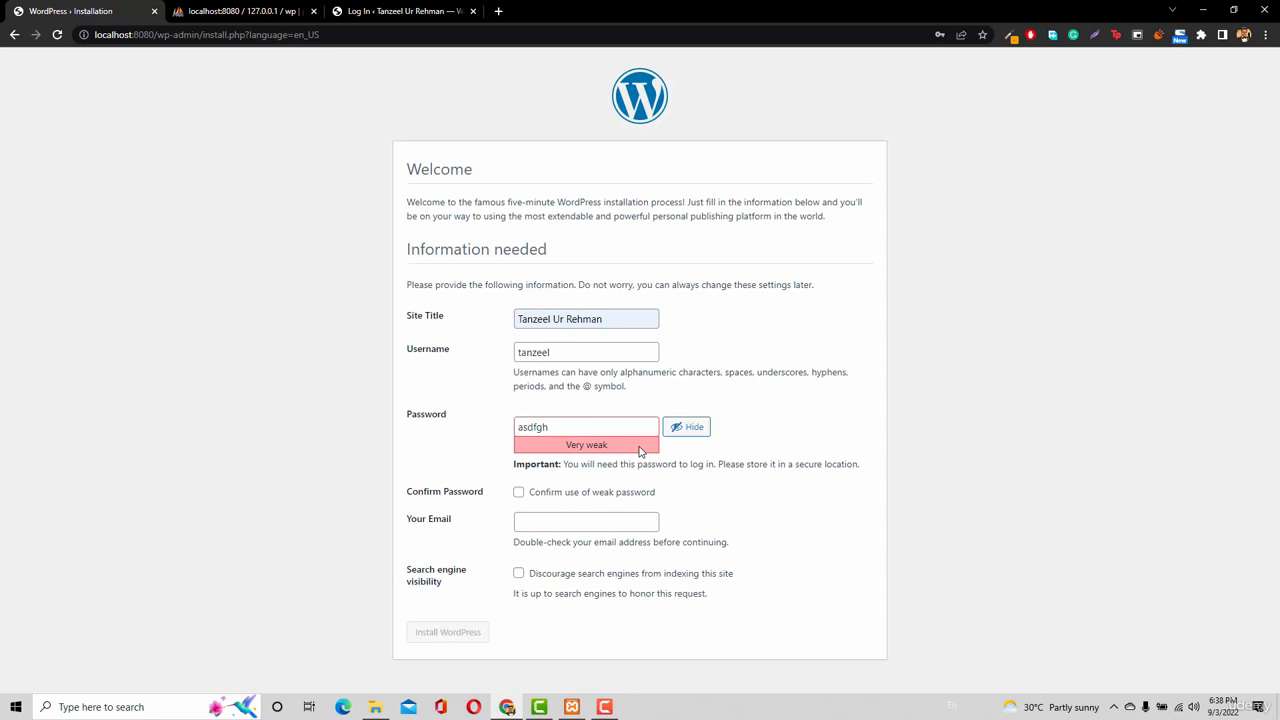
Confirm the weak password, choose the saved admin e-mail, and install WordPress.
click(568, 503)
click(554, 527)
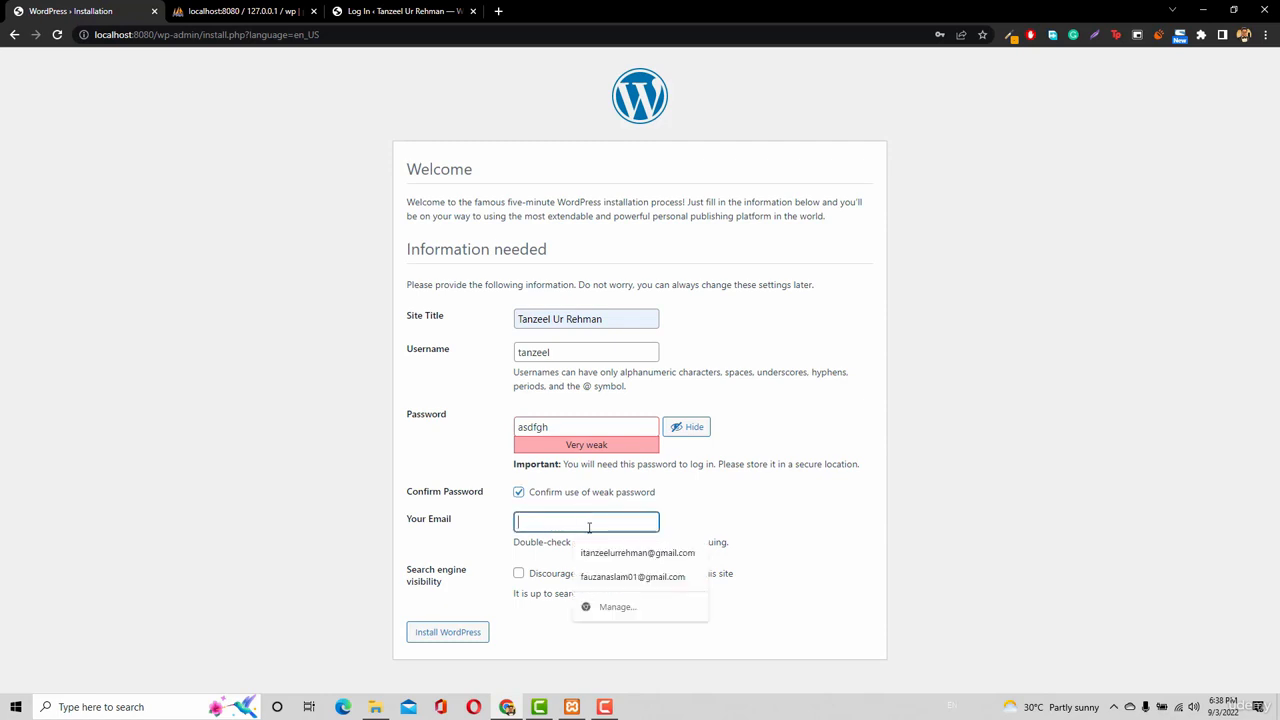
click(608, 570)
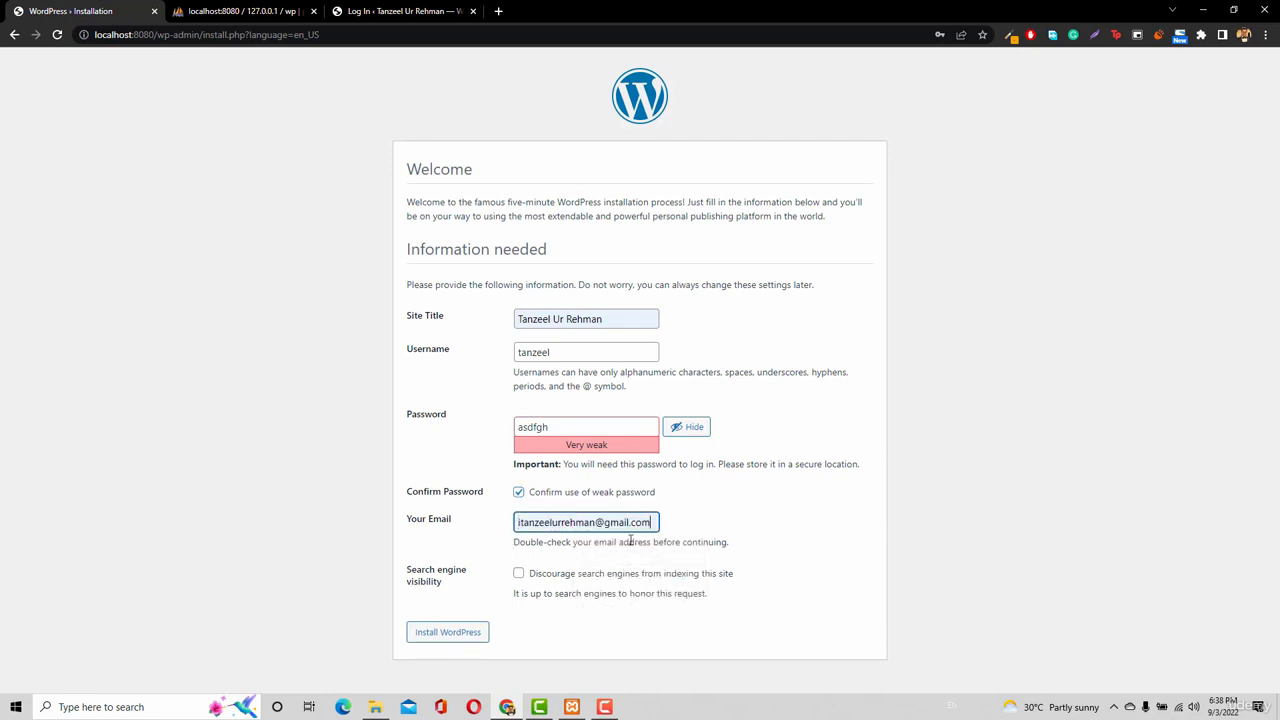
click(443, 638)
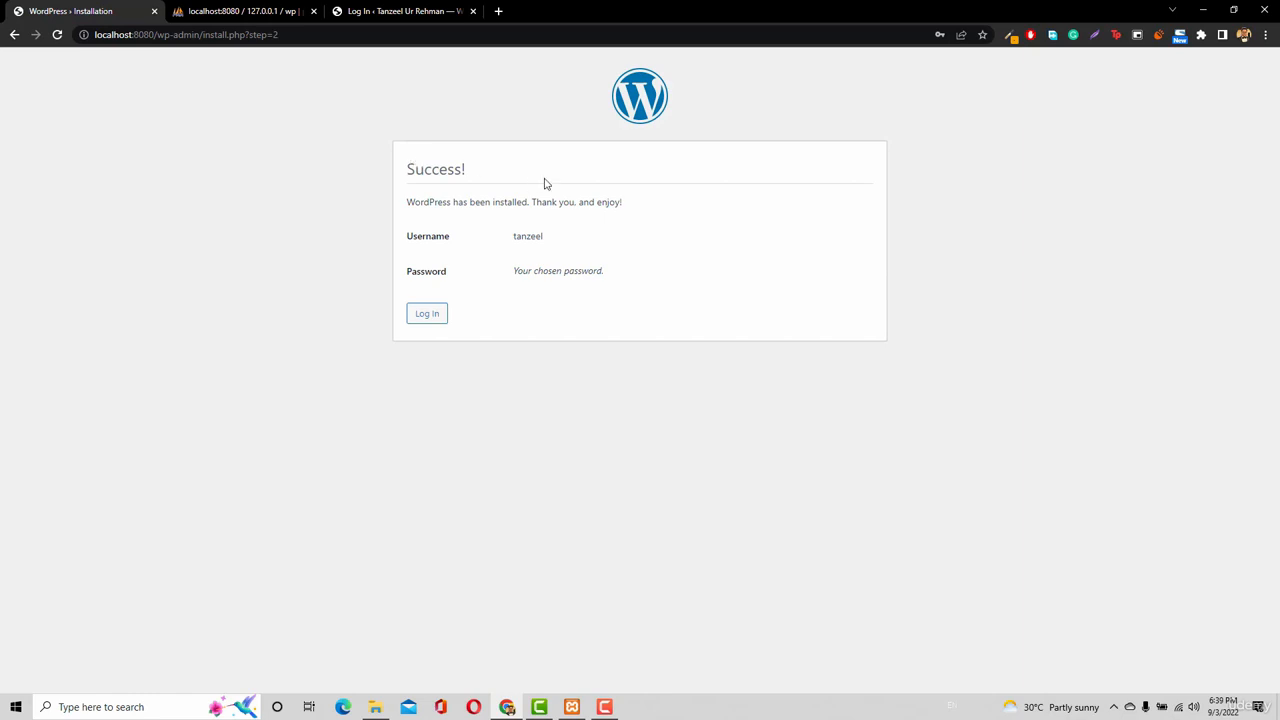
Strip '/wp-admin/install.php?step=2' from the address so the site loads at localhost:8080.
drag(405, 202, 534, 206)
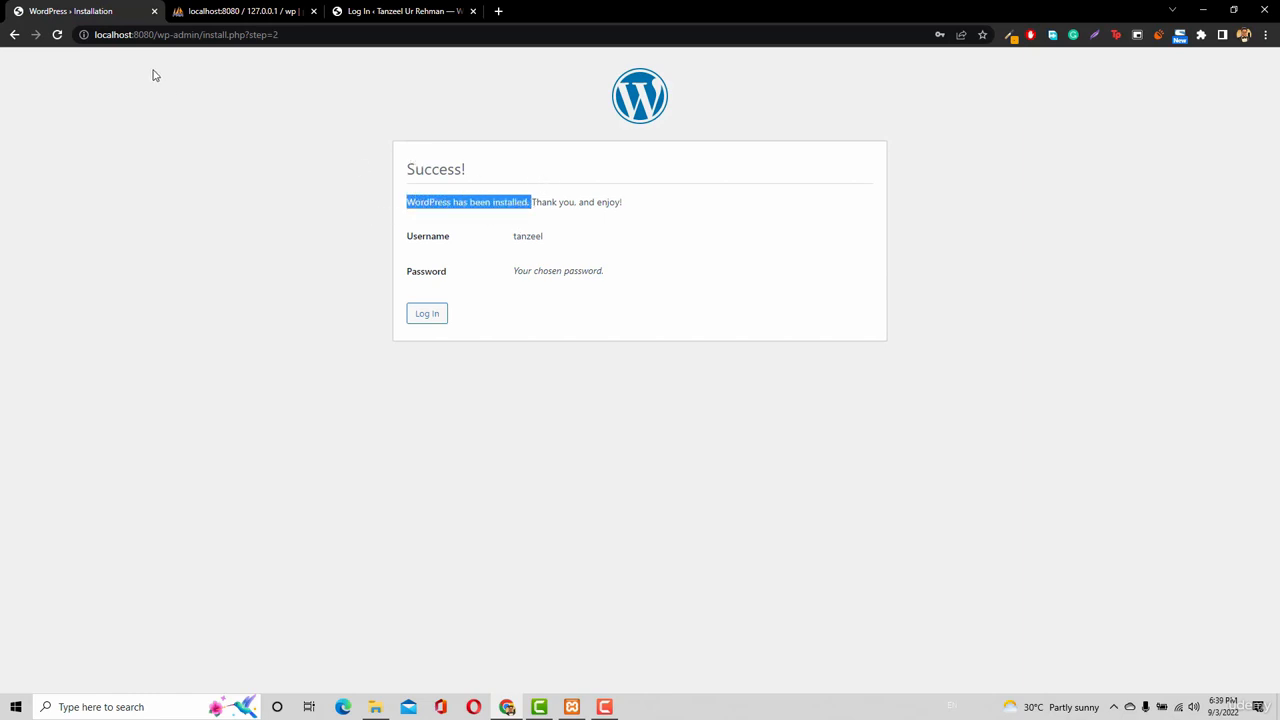
drag(153, 35, 358, 44)
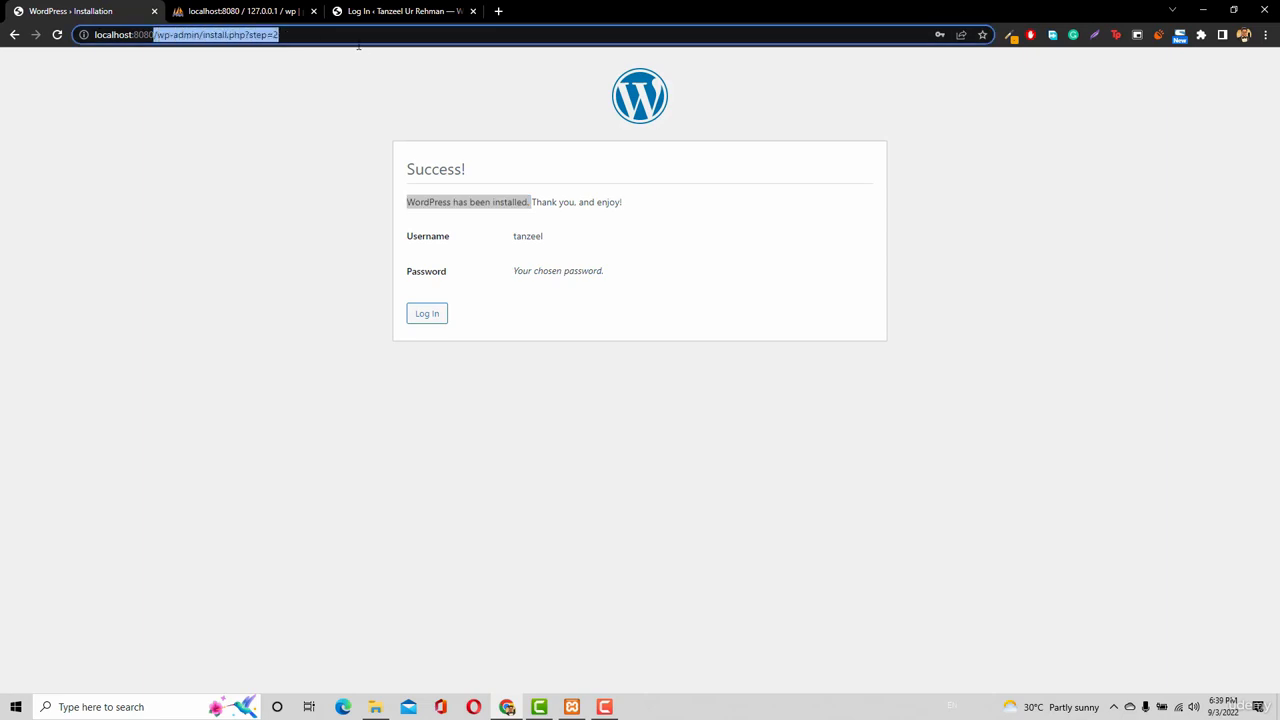
key(BackSpace)
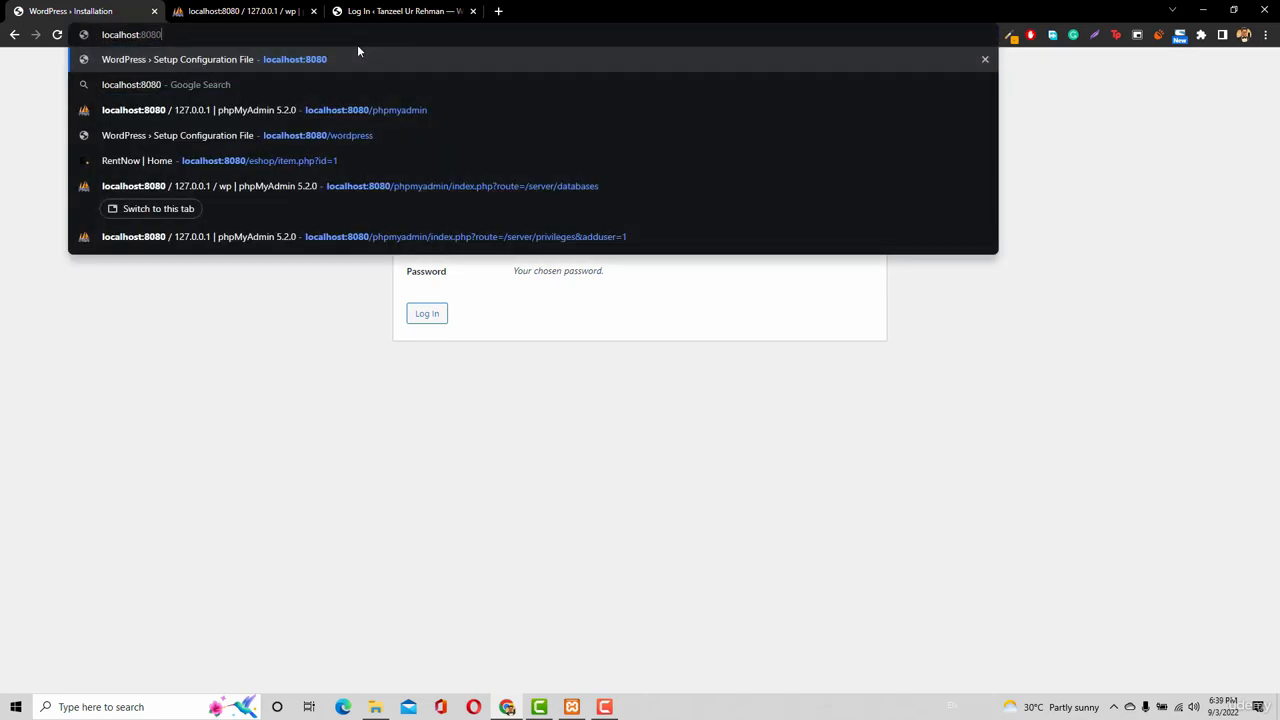
key(Return)
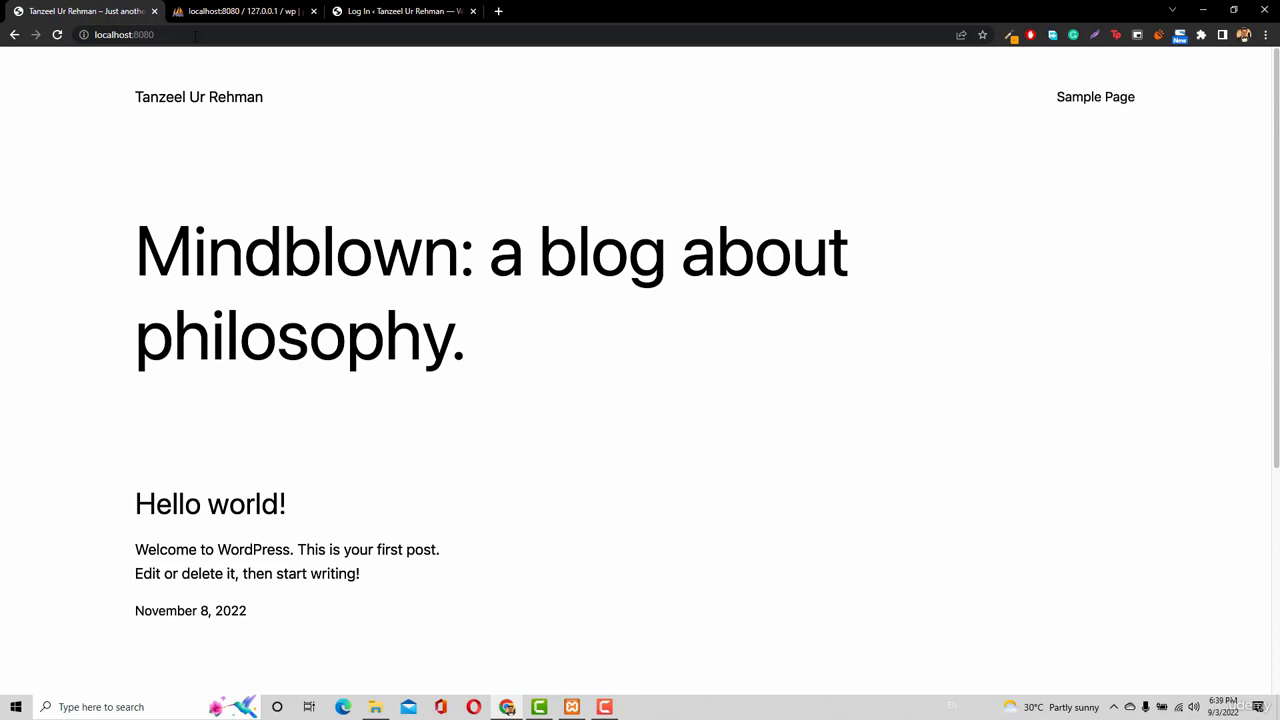
Append /wp-admin to localhost:8080 in the address bar to reach the WordPress login page.
click(195, 35)
key(End)
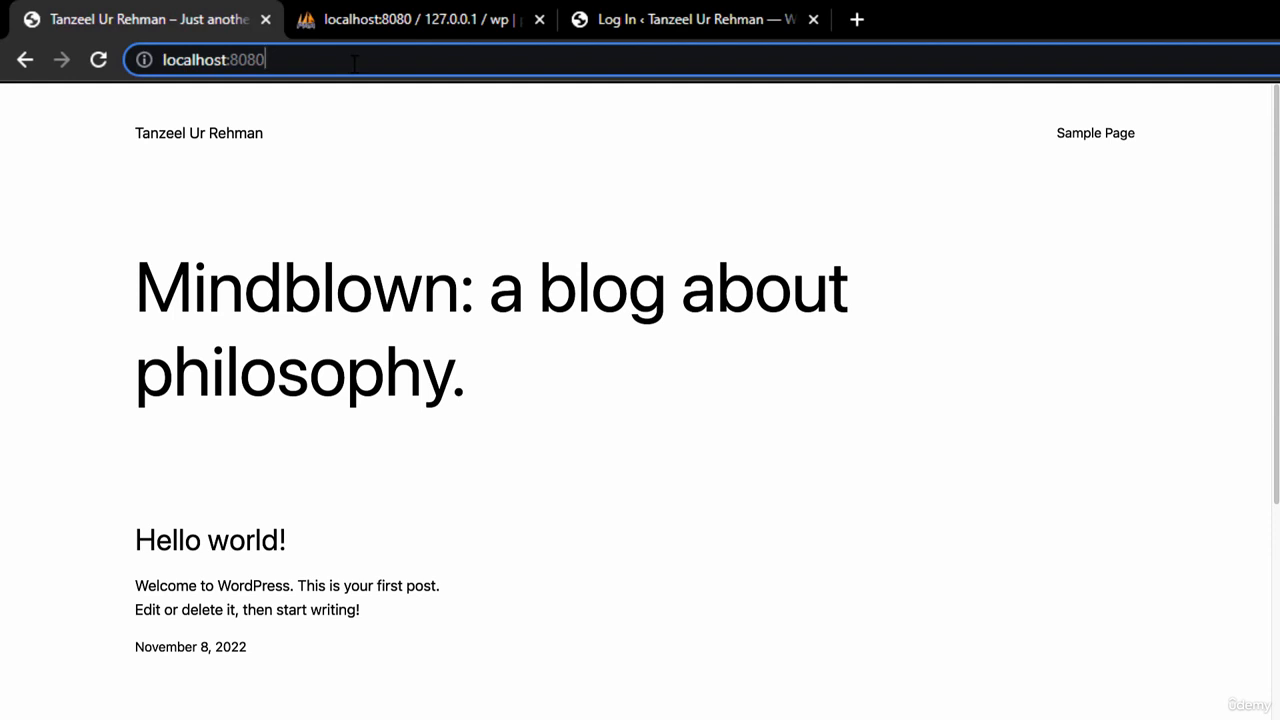
key(Return)
text(wp)
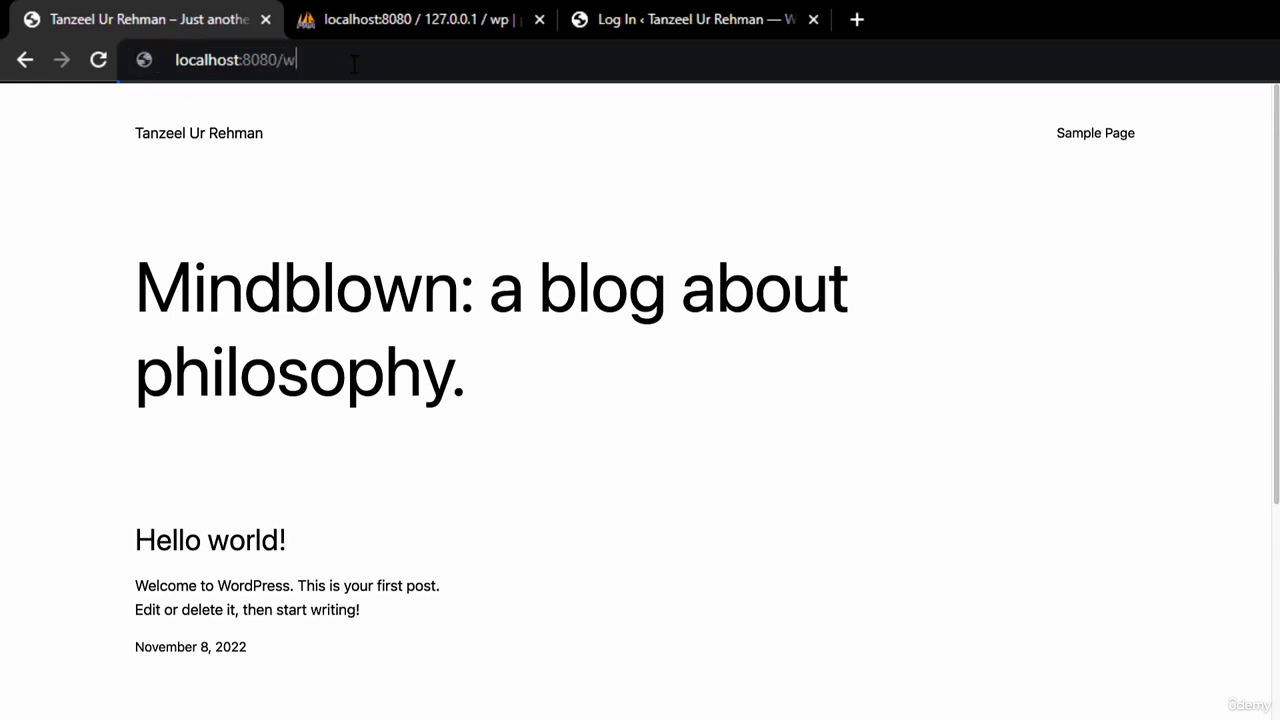
text(-admin)
key(Return)
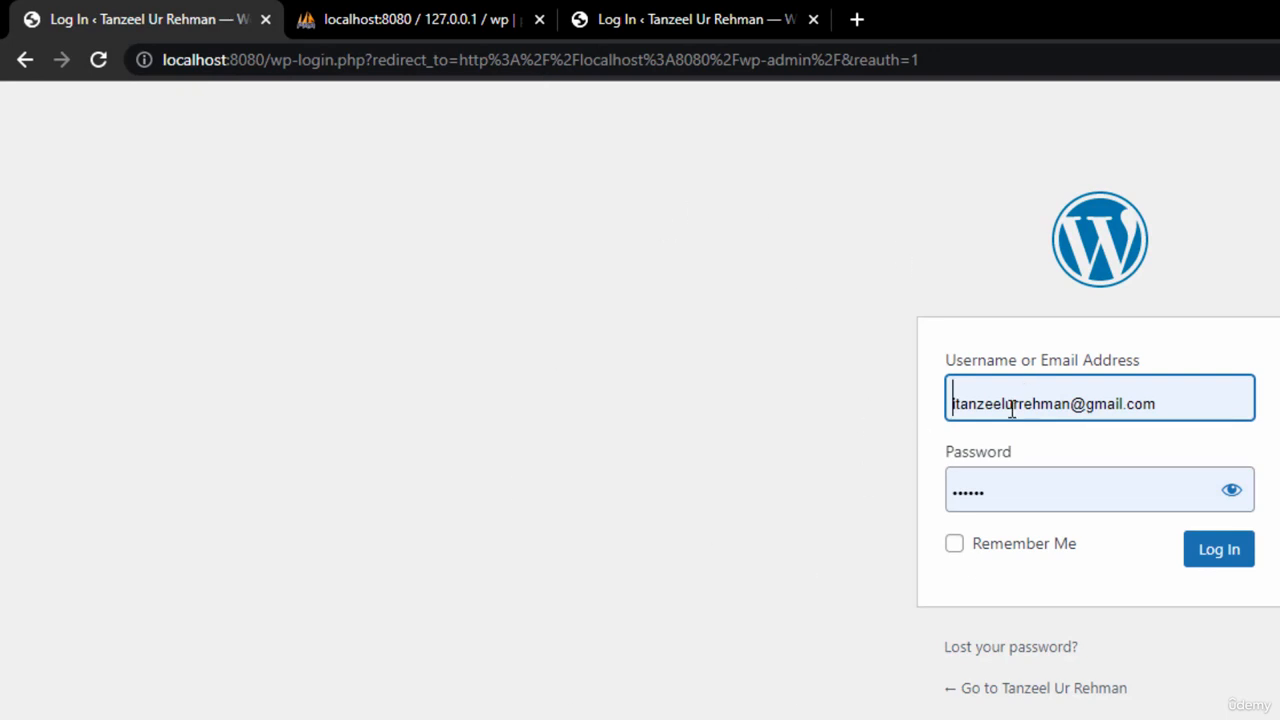
Replace the prefilled credentials with the admin username and password, then log in to the Dashboard.
triple_click(1098, 399)
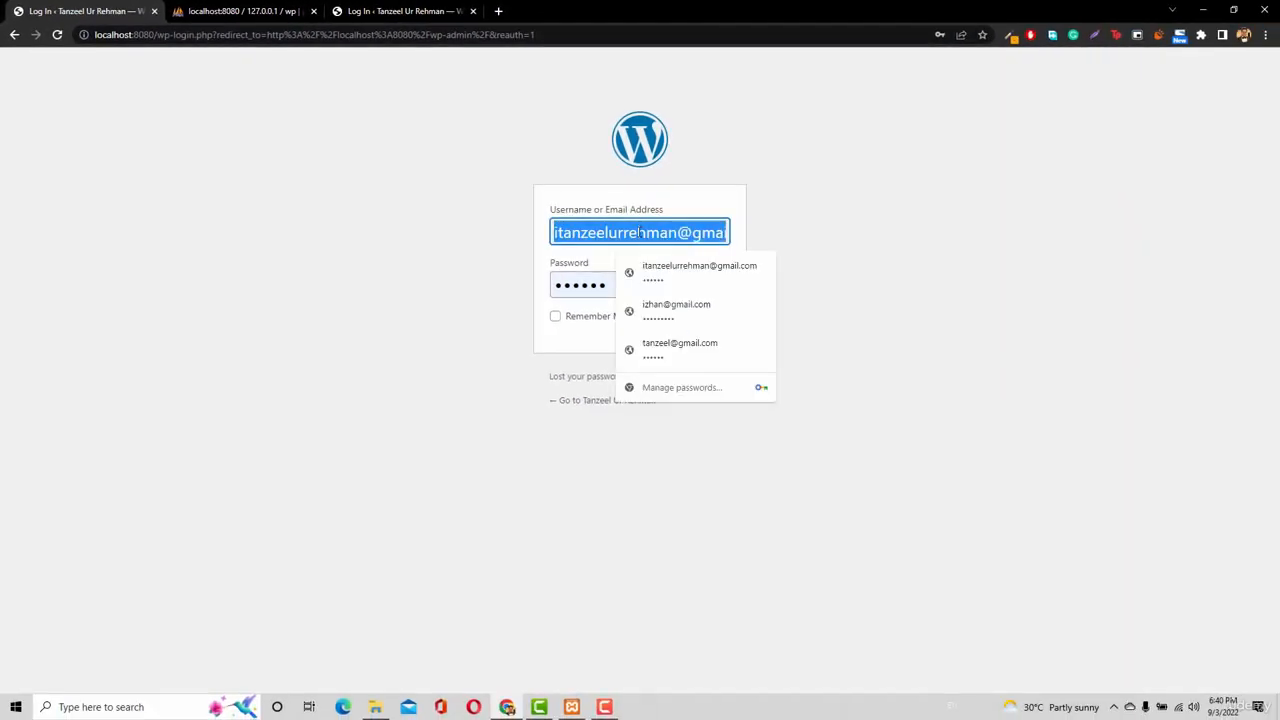
text(tanzeel)
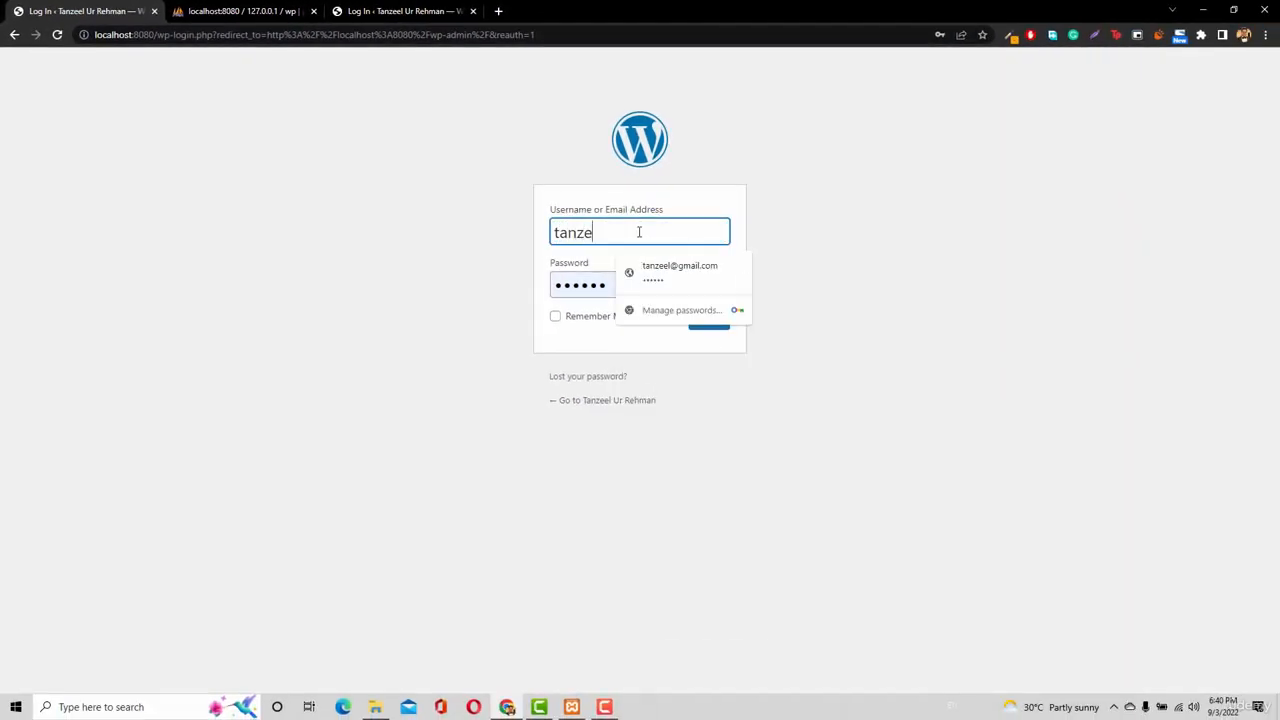
double_click(593, 285)
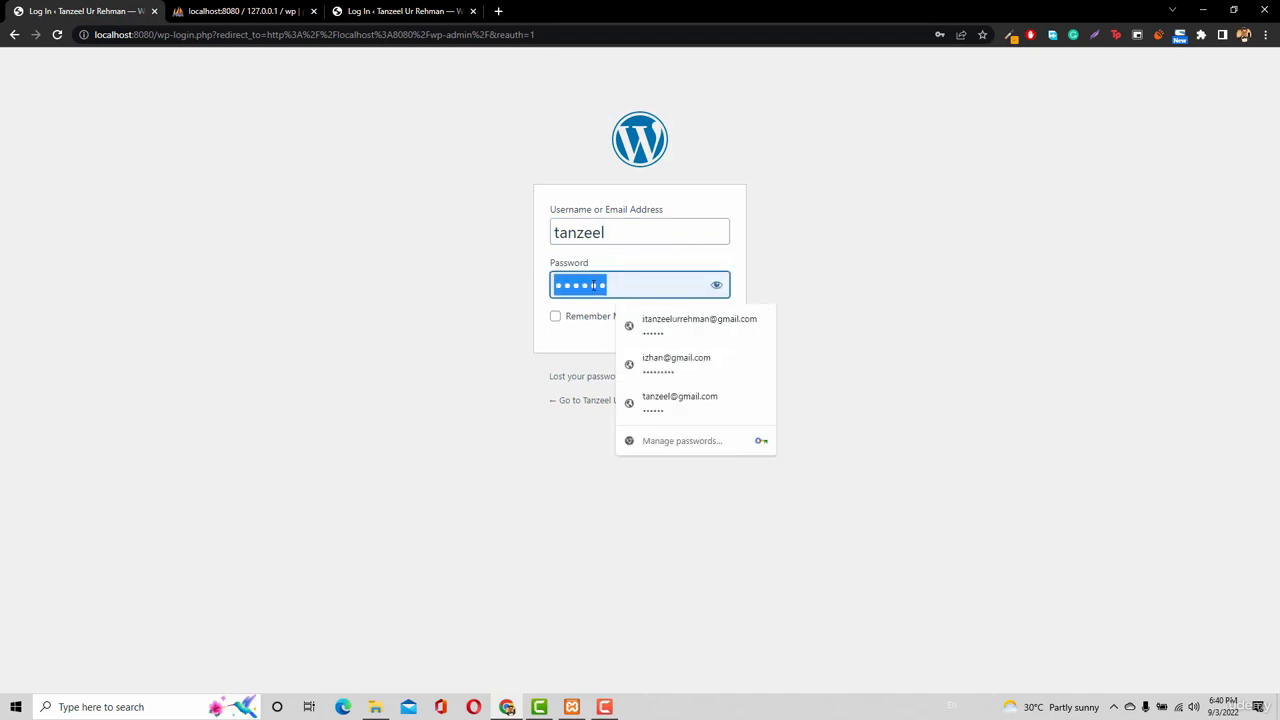
click(716, 285)
double_click(645, 286)
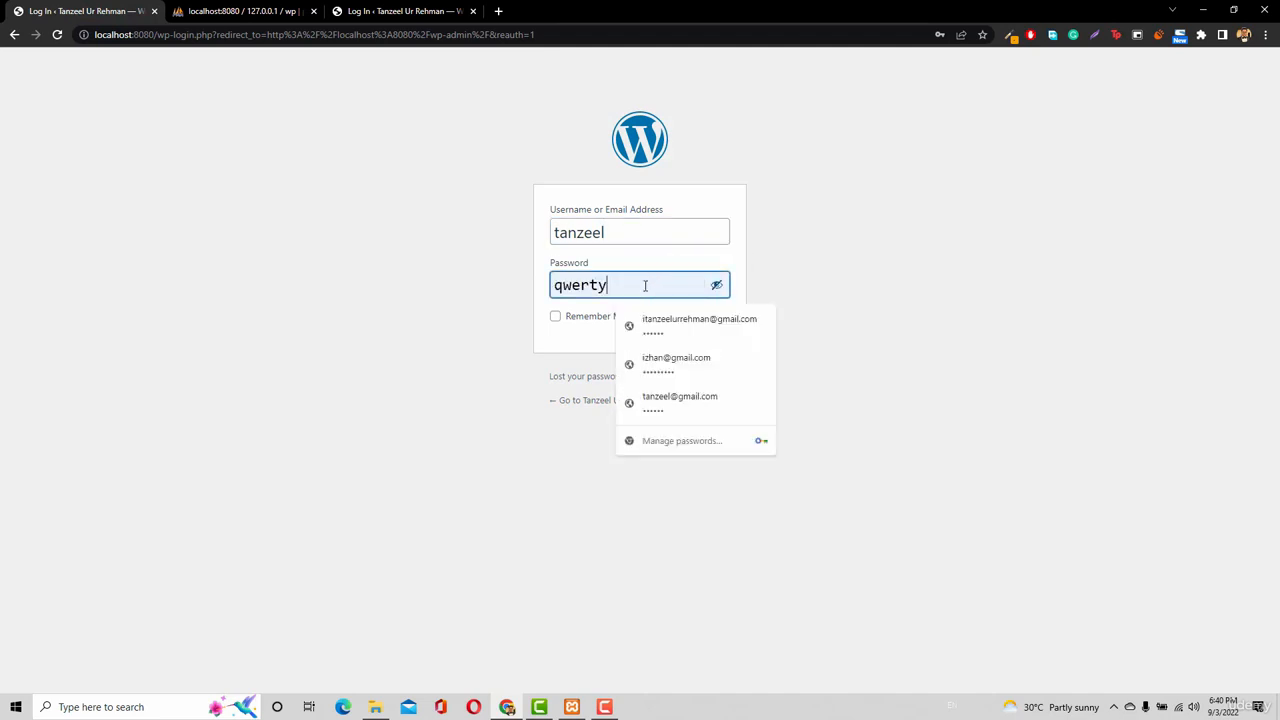
text(asdfgh)
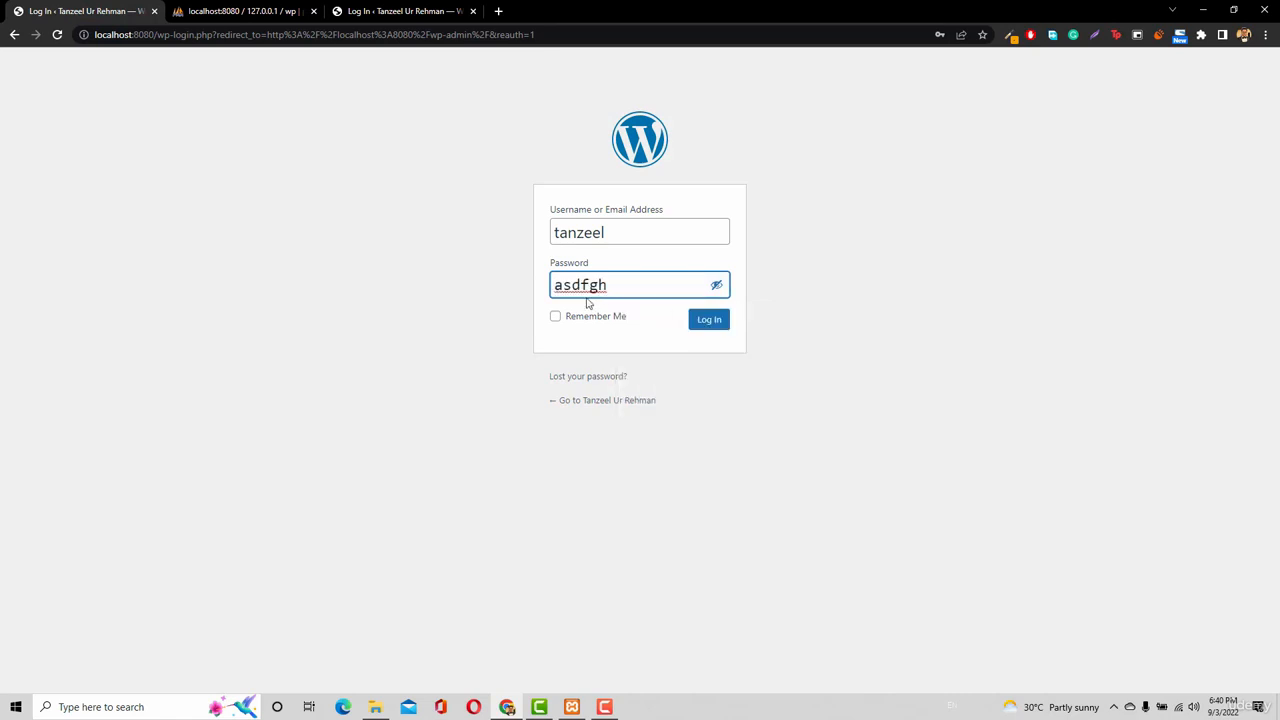
click(703, 329)
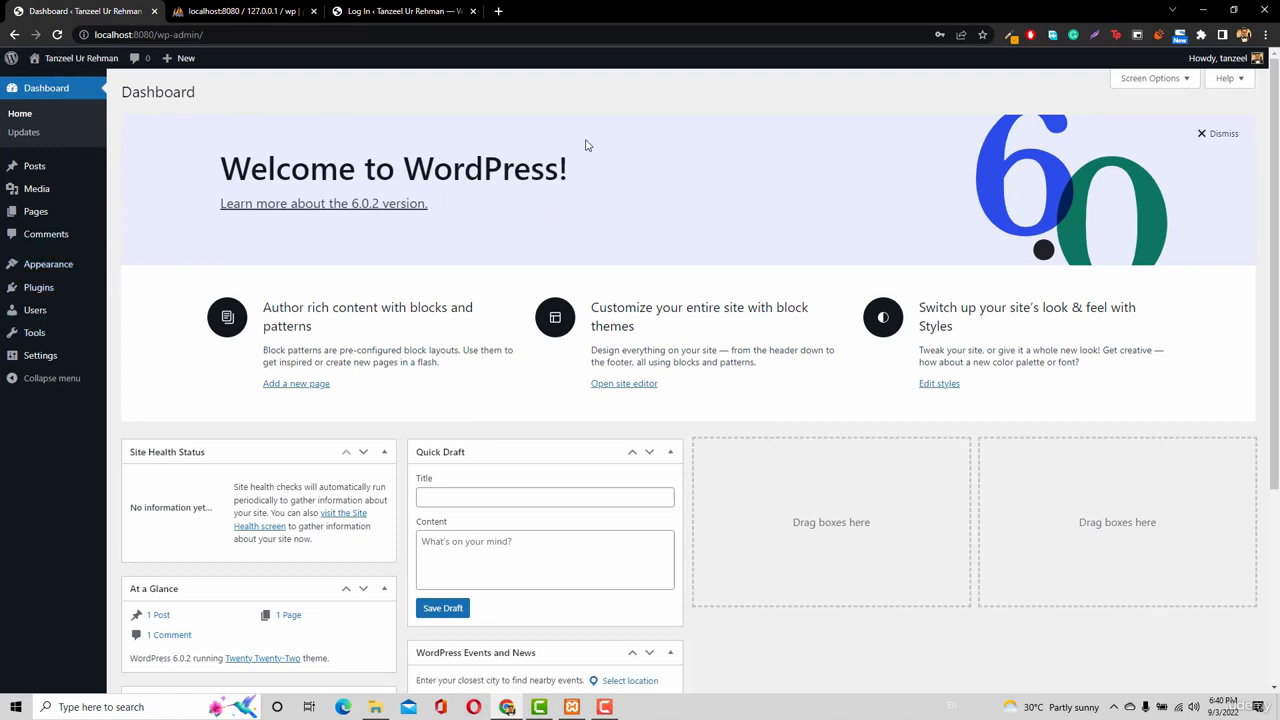
Open Edit Profile from the Howdy menu and generate an unsaved strong password suggestion under Account Management.
mouse_move(1225, 62)
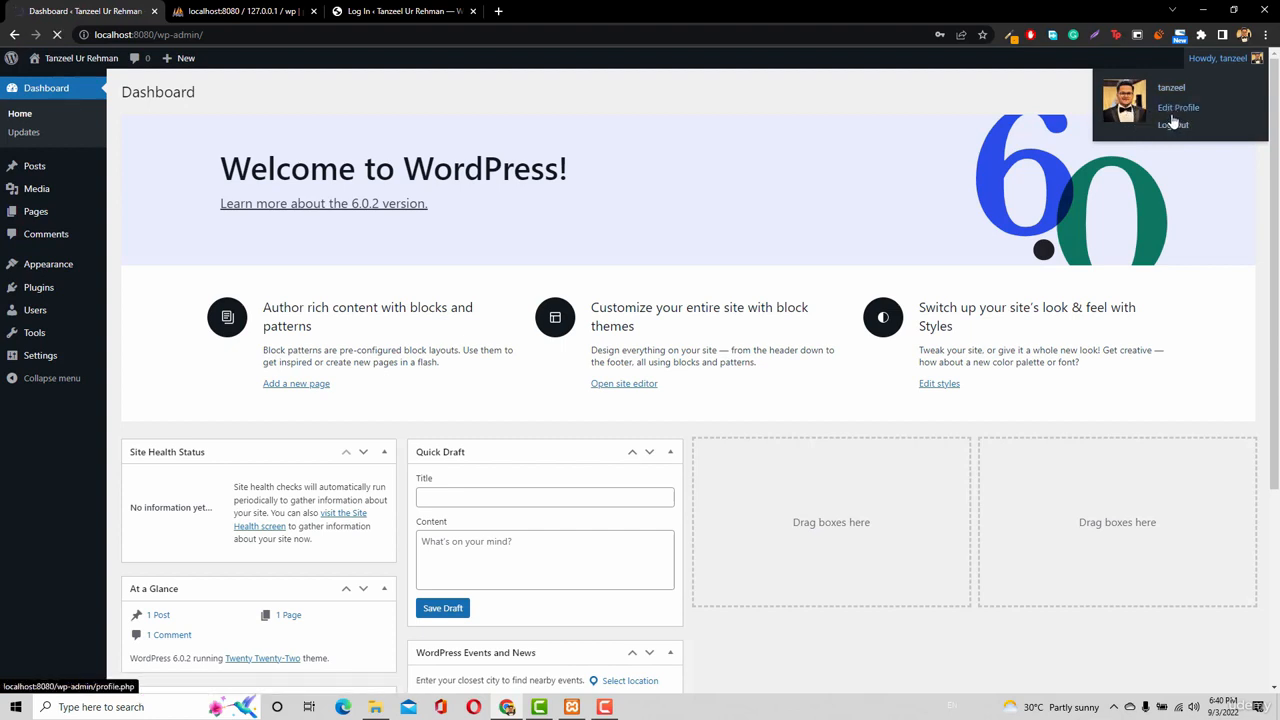
click(1176, 110)
scroll(366, 443, down, 5)
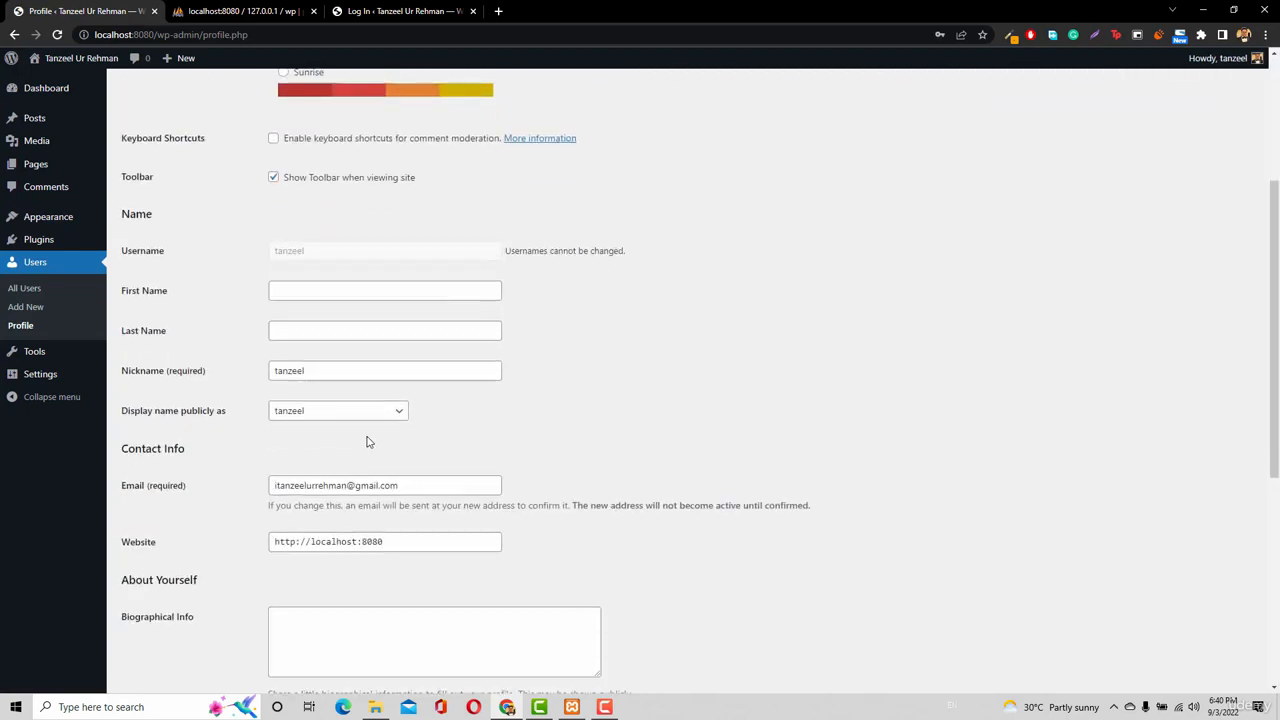
scroll(376, 463, down, 3)
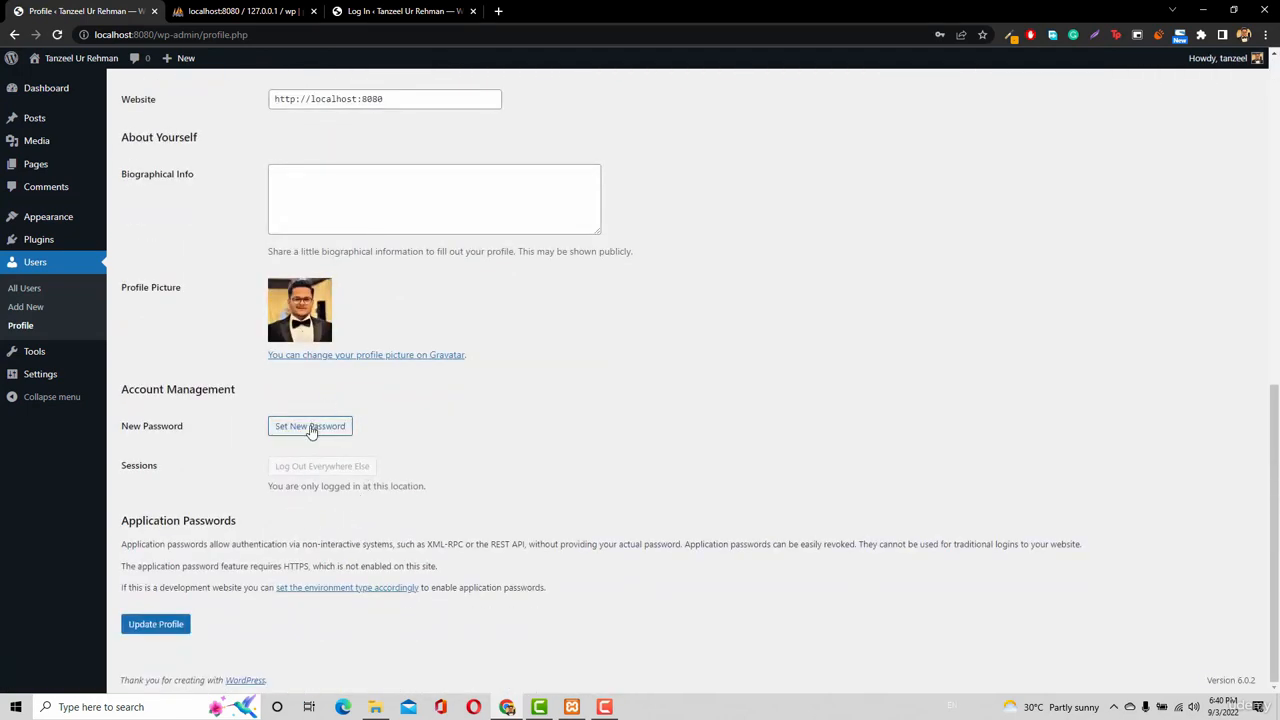
click(311, 427)
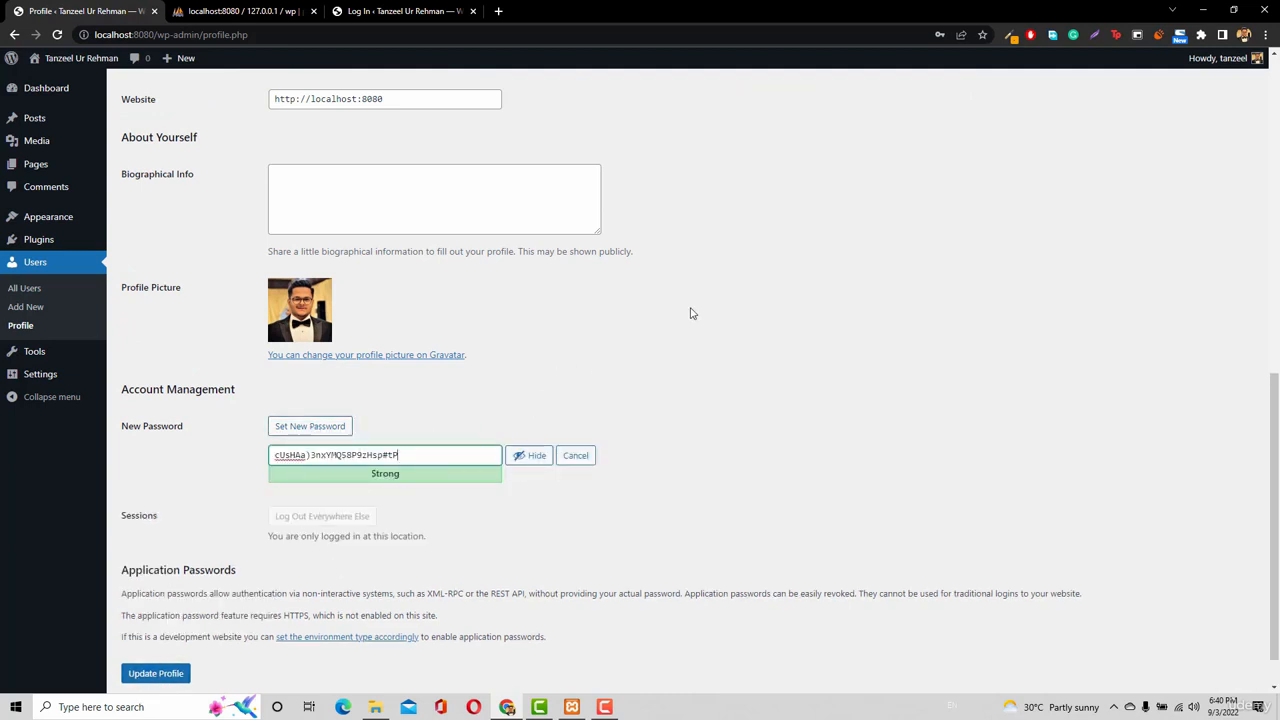
scroll(690, 313, up, 5)
scroll(690, 313, up, 2)
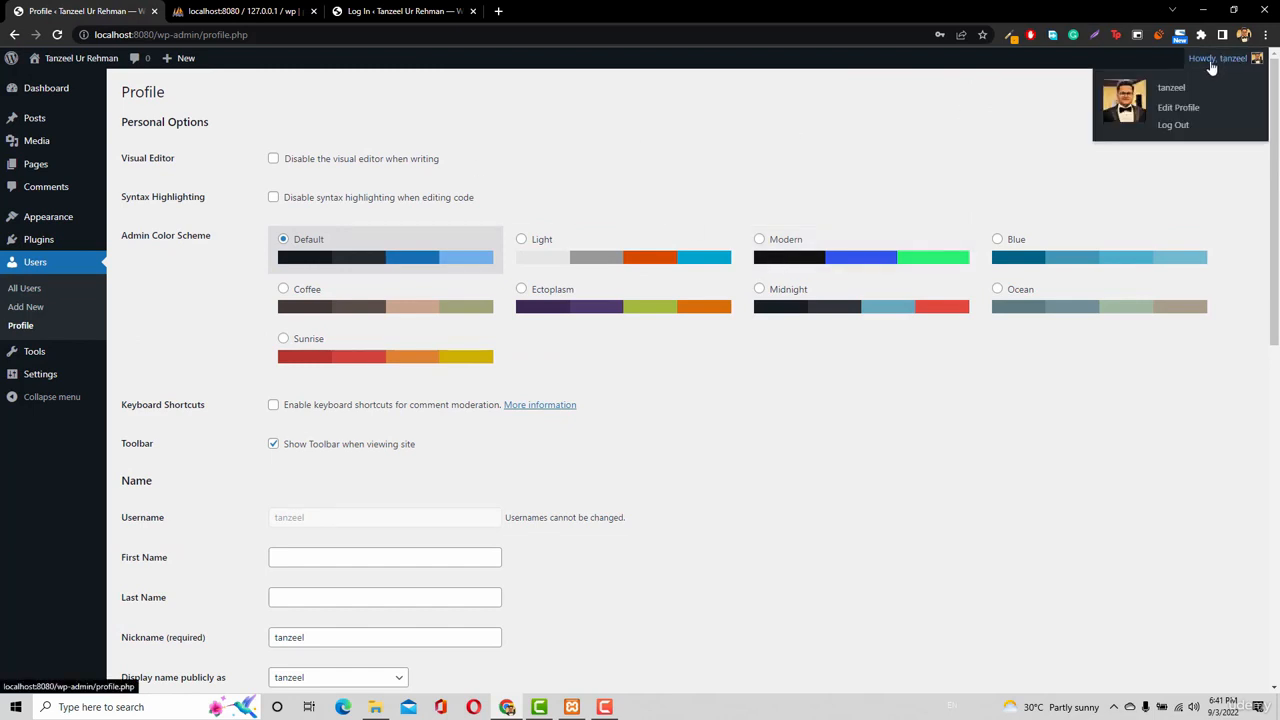
Log out, confirming Leave, then clear the login path to reload the localhost:8080 front page.
click(1182, 129)
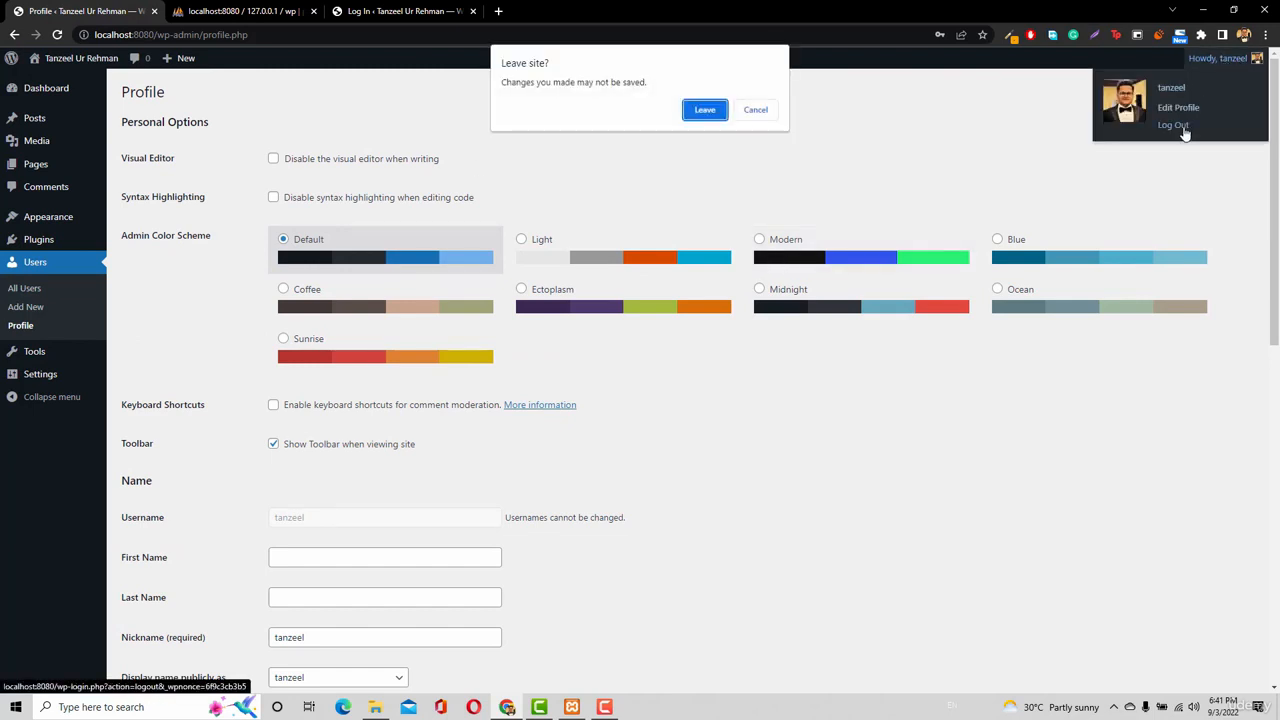
click(705, 110)
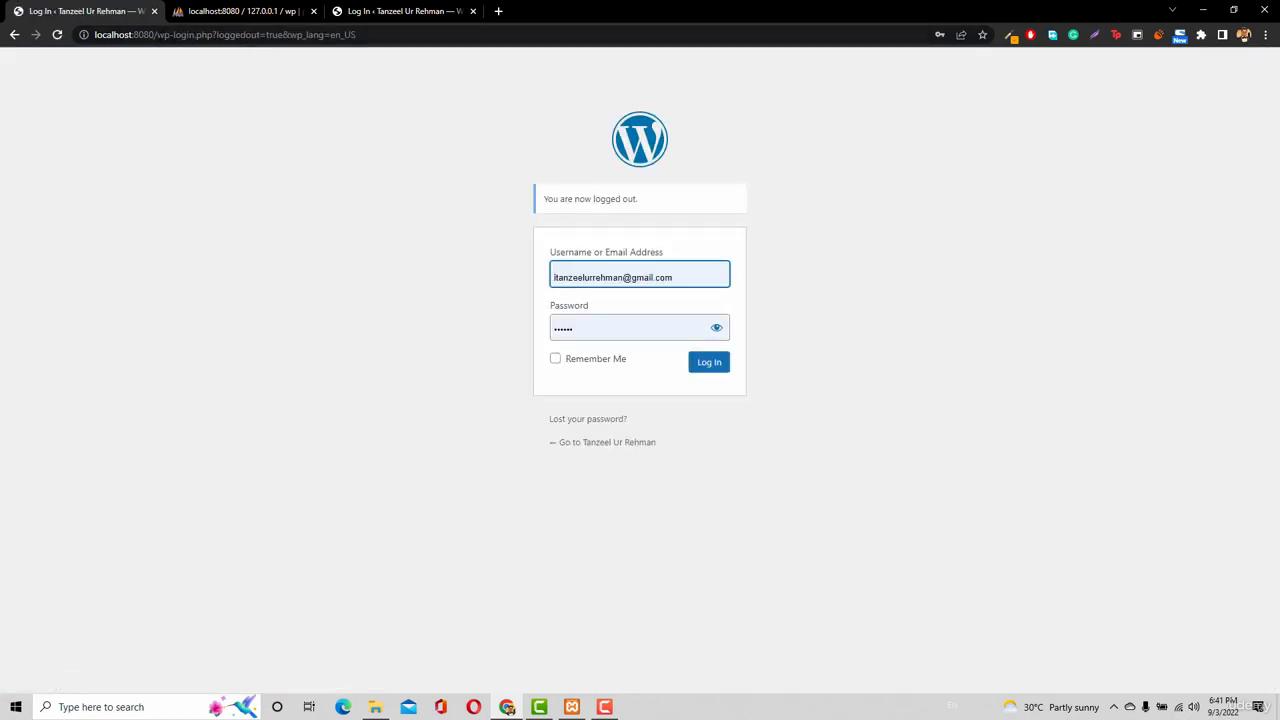
drag(155, 34, 434, 57)
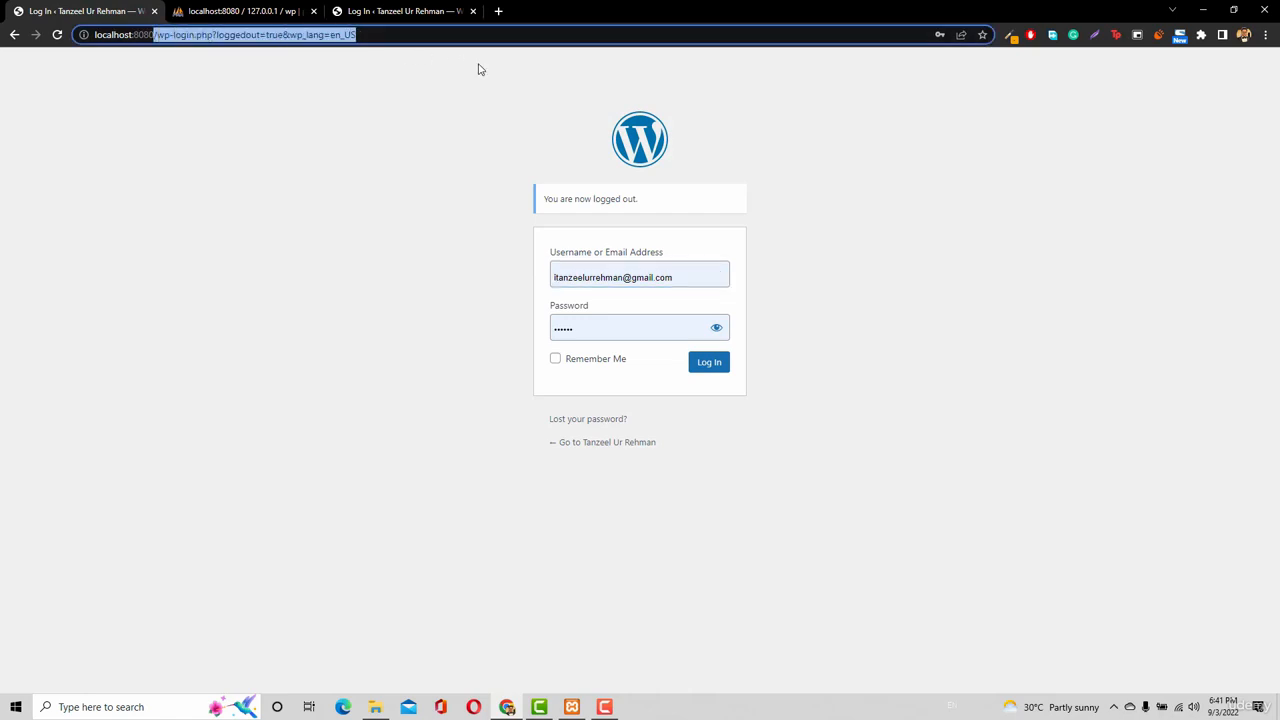
key(BackSpace)
key(Return)
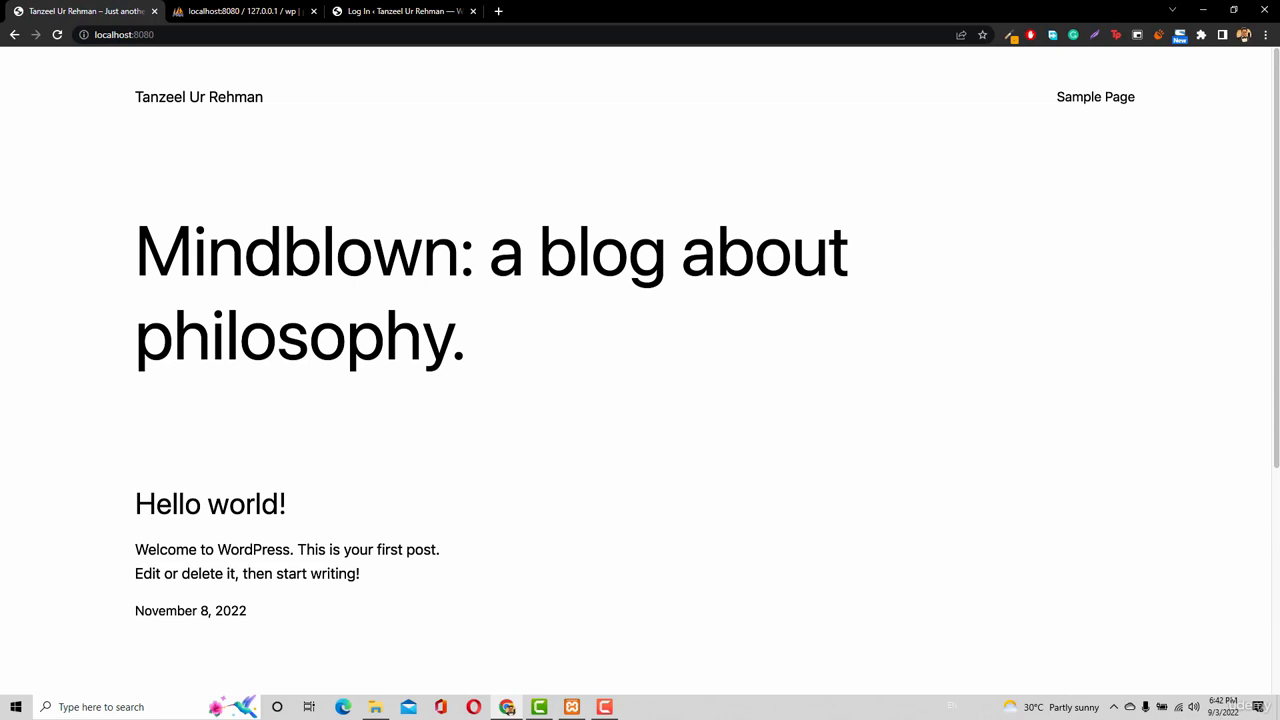
click(16, 707)
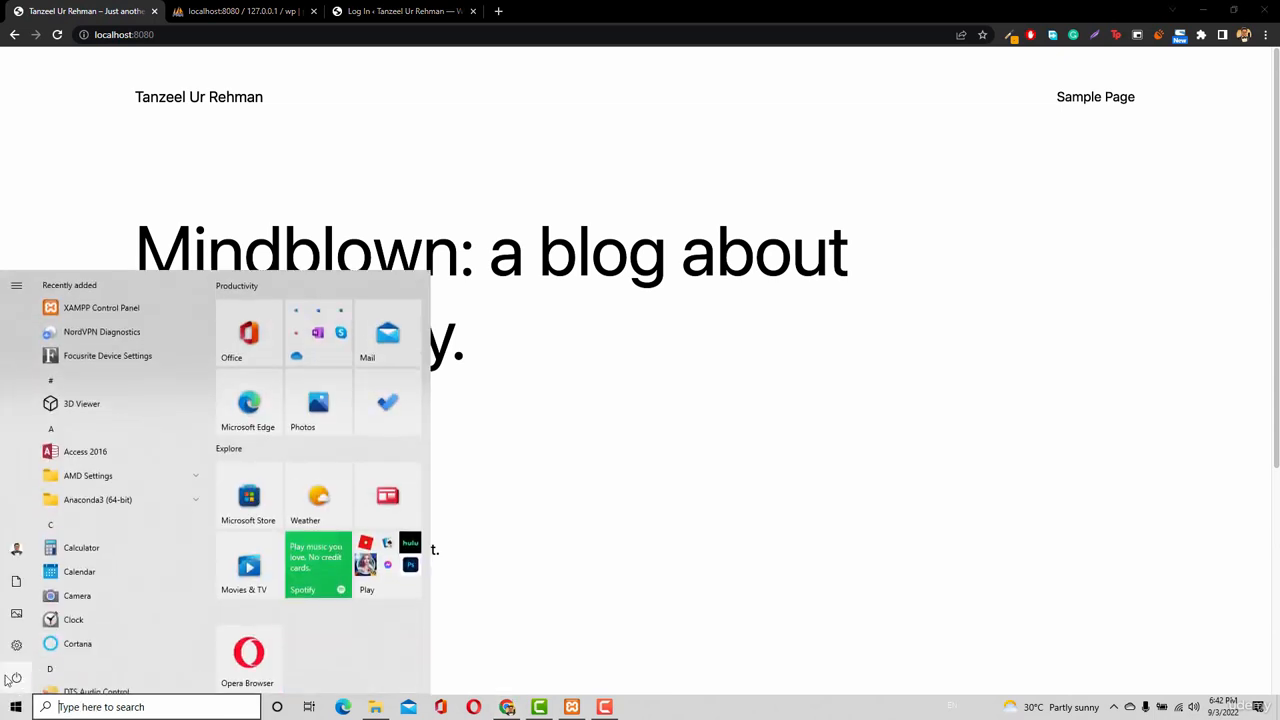
key(Escape)
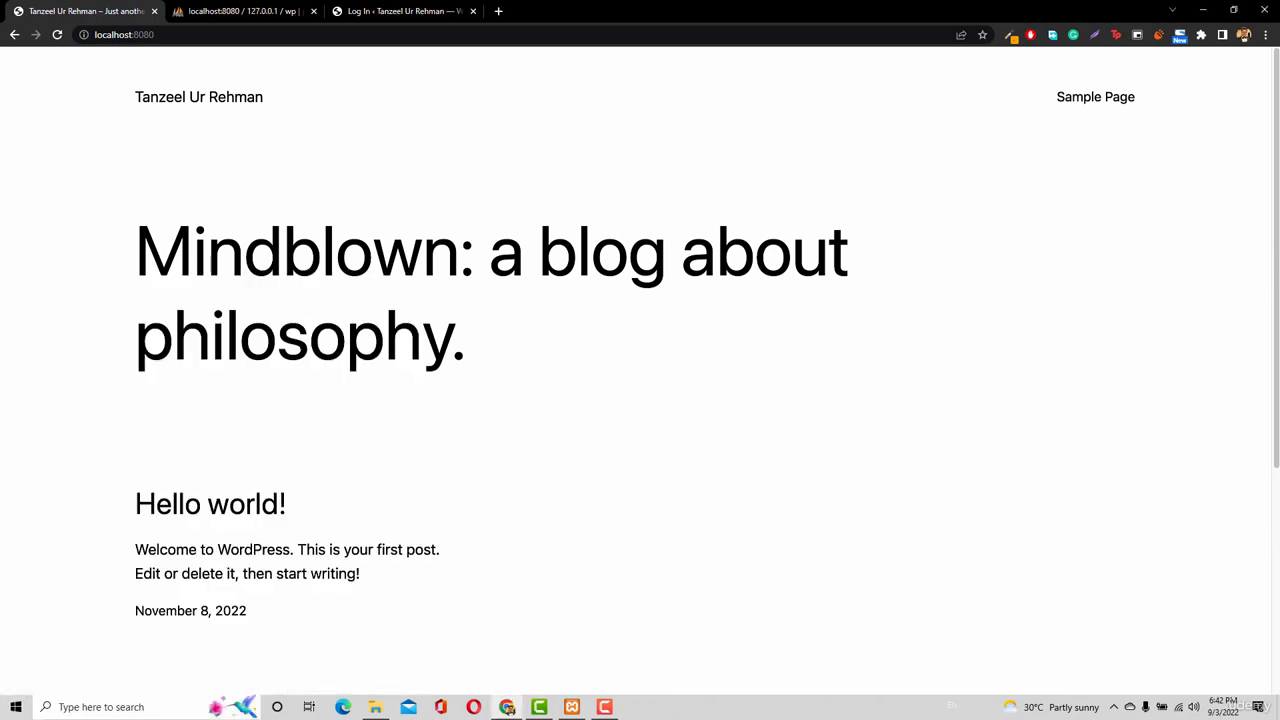
click(571, 707)
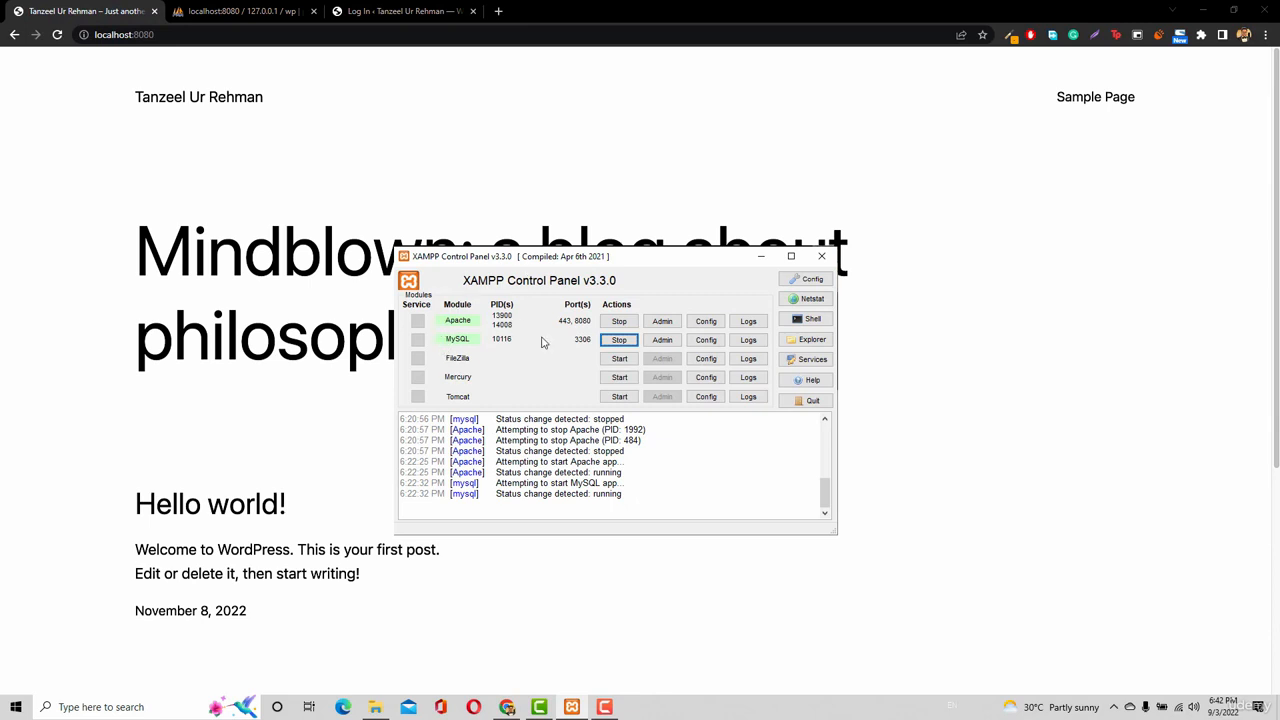
click(181, 35)
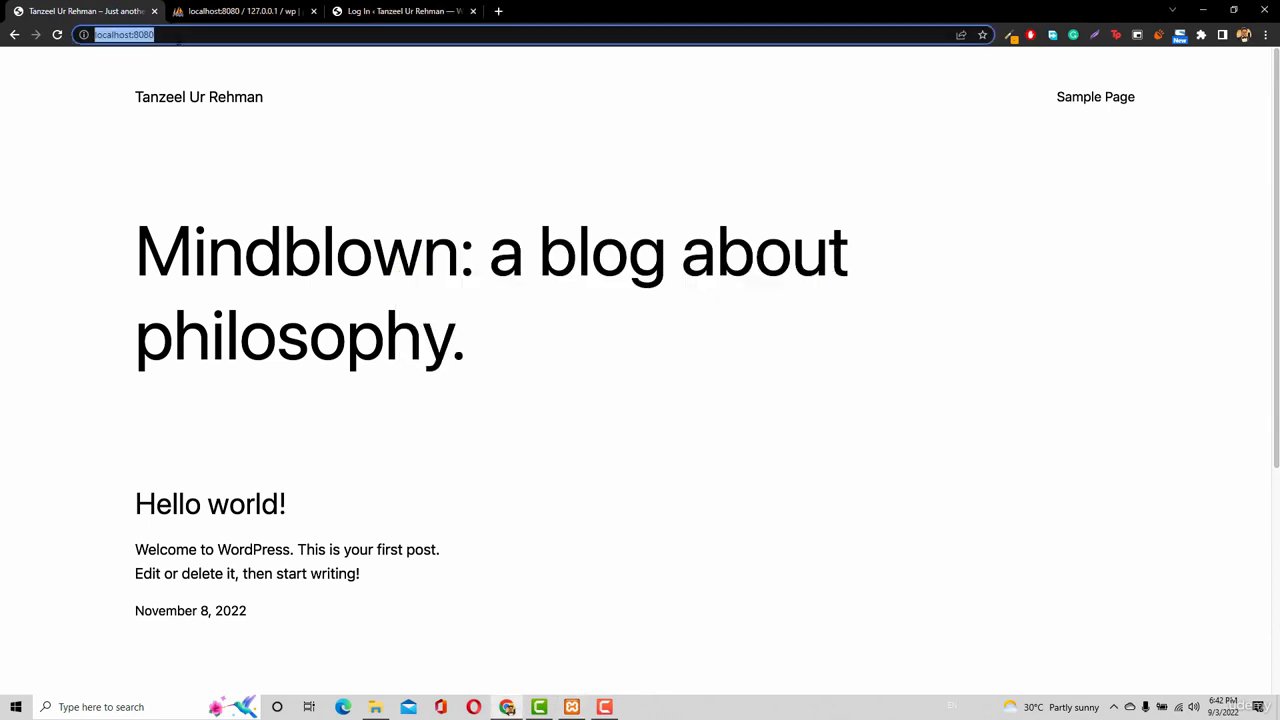